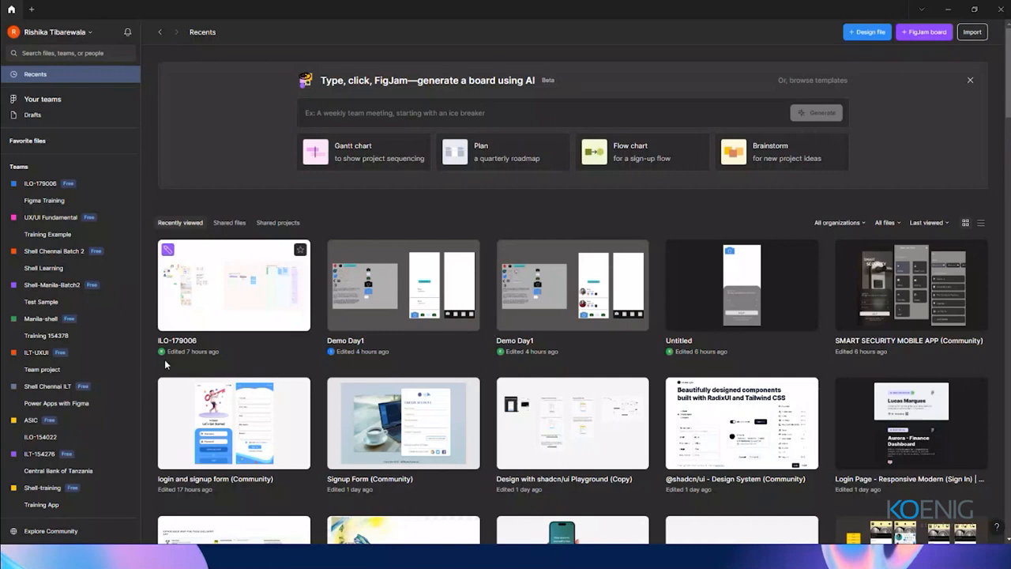
Step: Look through the recently viewed files and the list of teams and projects
scroll(290, 402, "down", 4)
scroll(290, 401, "down", 5)
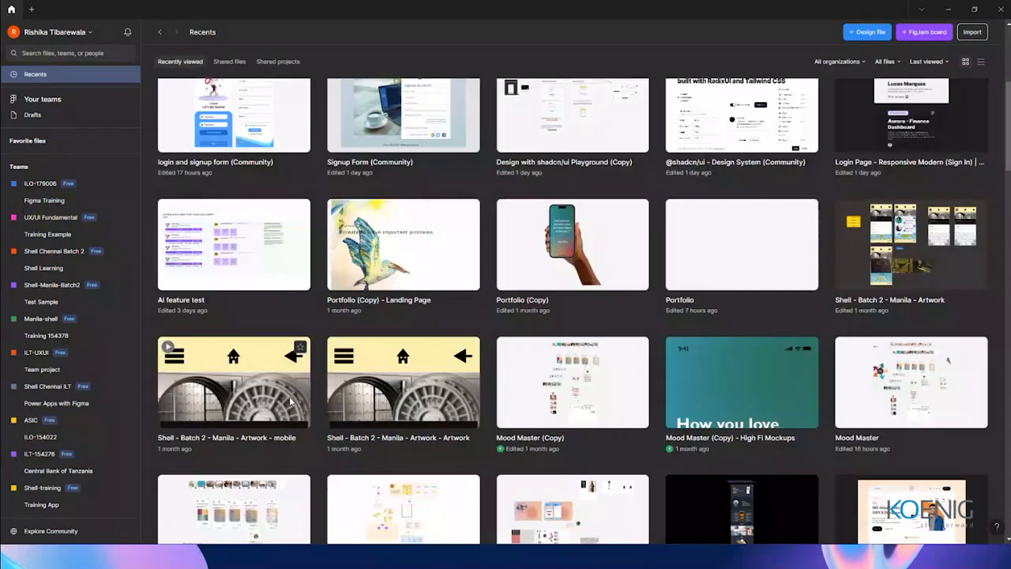
scroll(540, 376, "down", 8)
scroll(542, 382, "down", 6)
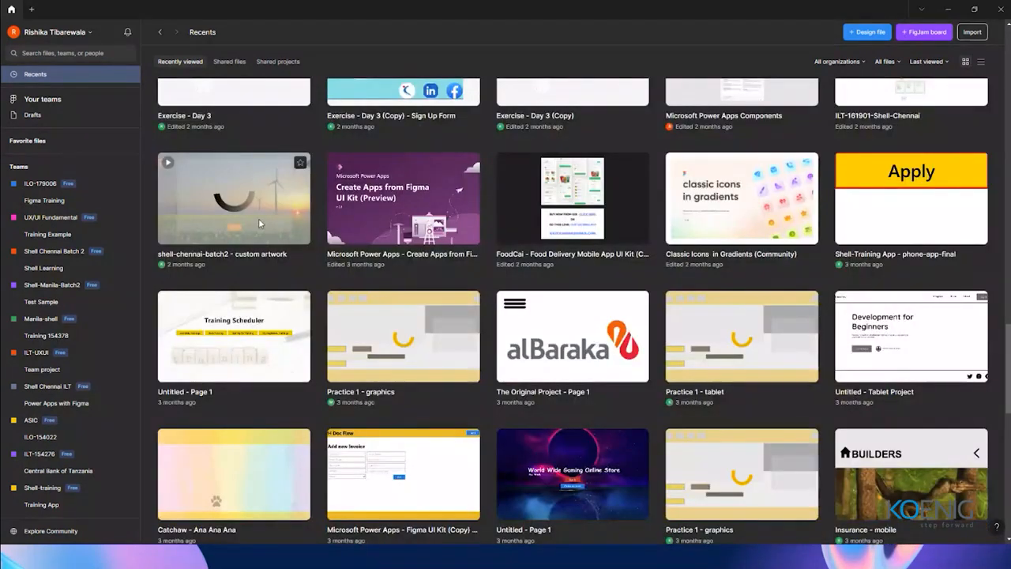
scroll(608, 408, "down", 1)
scroll(609, 407, "down", 3)
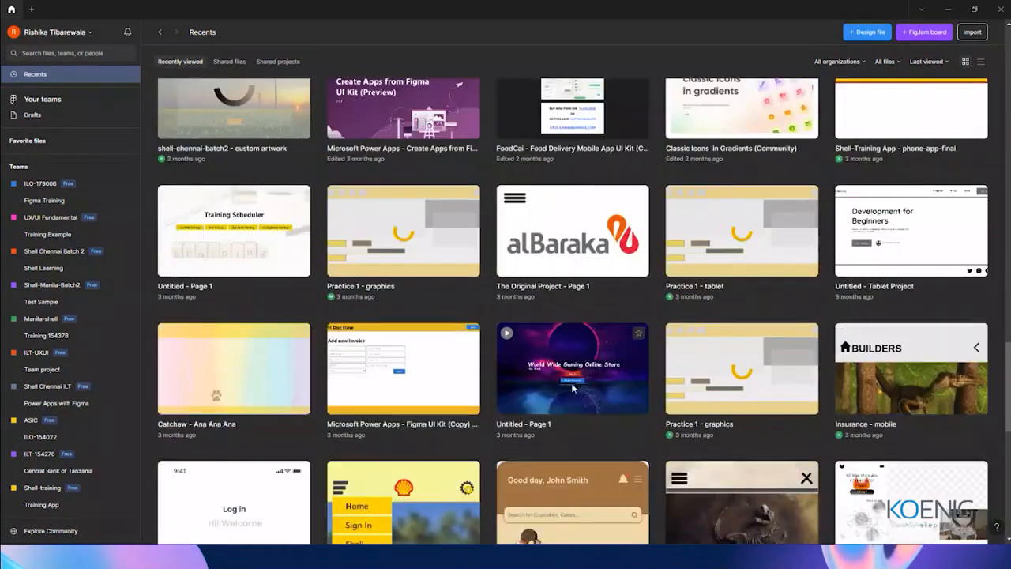
scroll(566, 397, "down", 2)
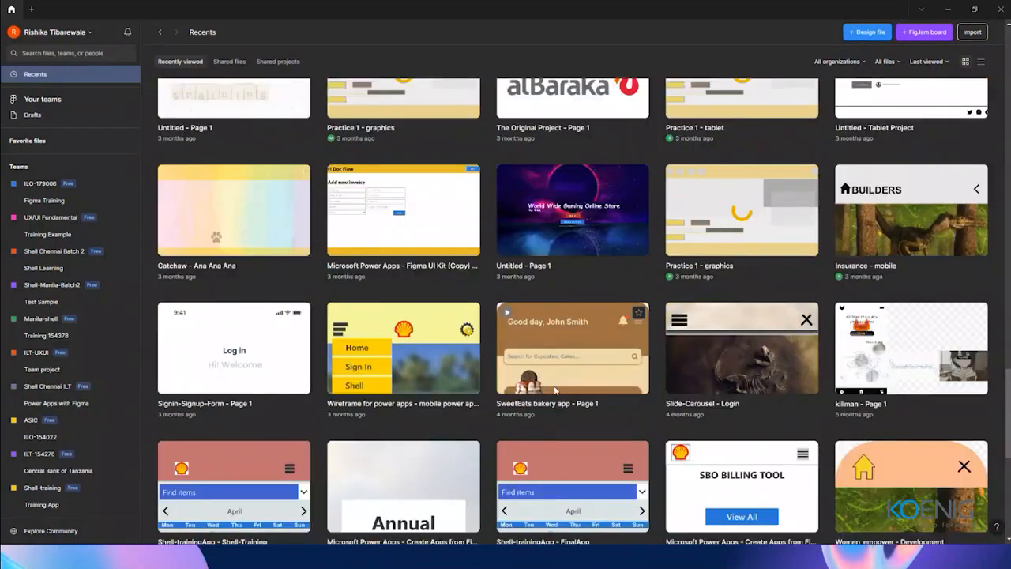
scroll(523, 417, "down", 3)
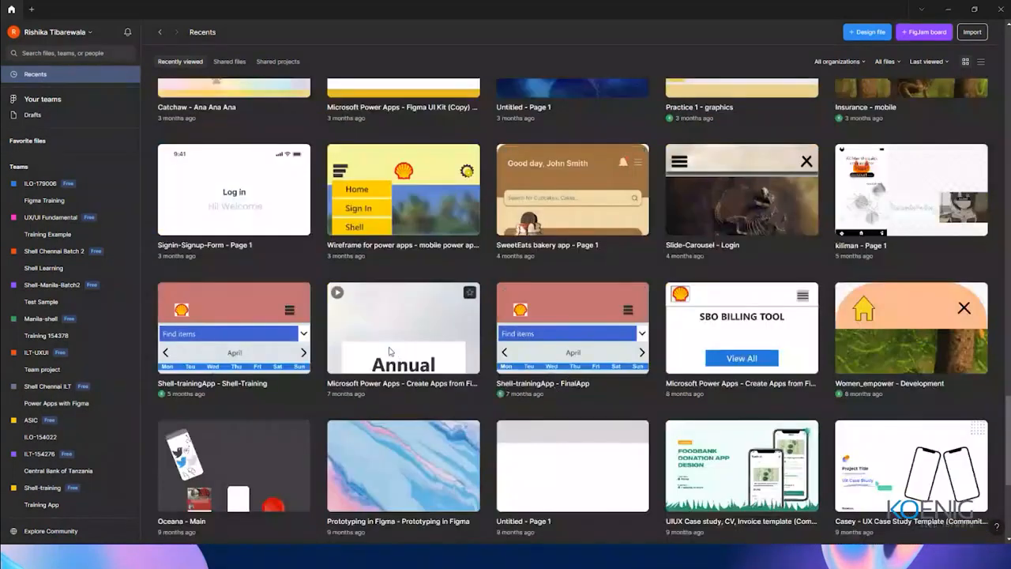
scroll(395, 356, "down", 5)
scroll(388, 353, "up", 20)
scroll(388, 353, "up", 15)
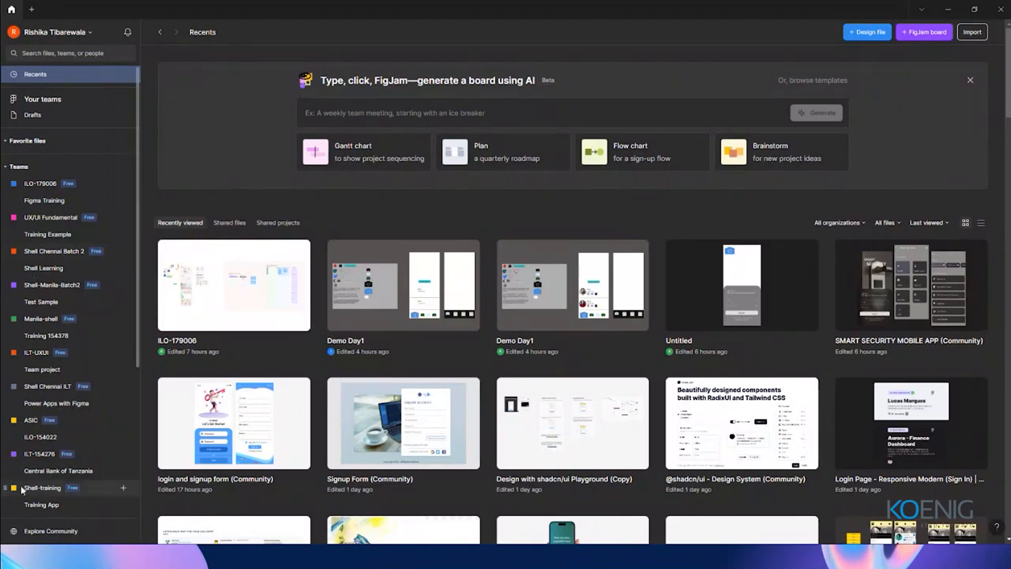
scroll(70, 383, "down", 1)
scroll(70, 383, "down", 3)
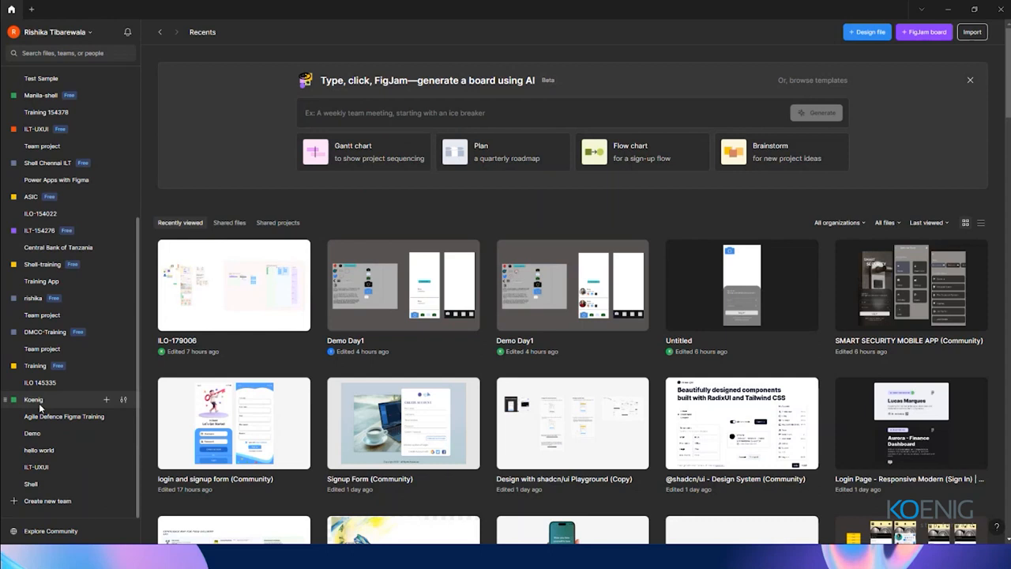
scroll(47, 402, "up", 4)
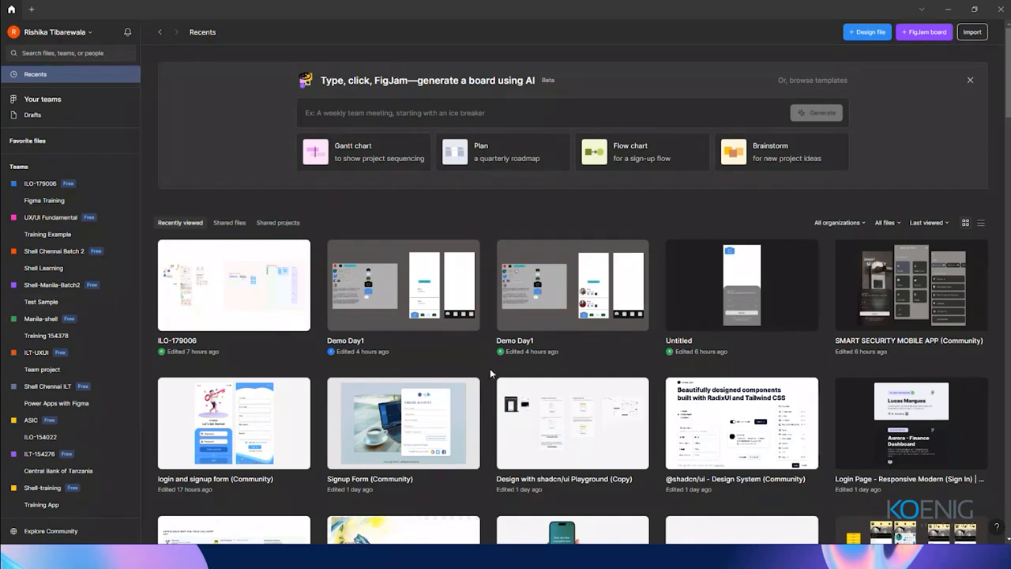
Step: Create a new FigJam board, view its AI Generate prompt options, and dismiss the Generate suggestions from the canvas
left_click(922, 35)
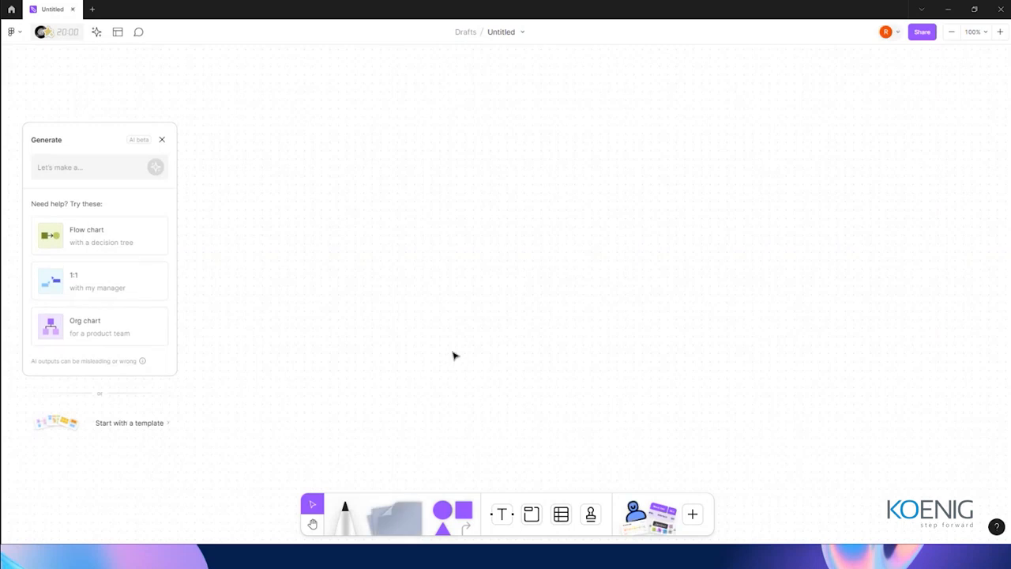
left_click(96, 37)
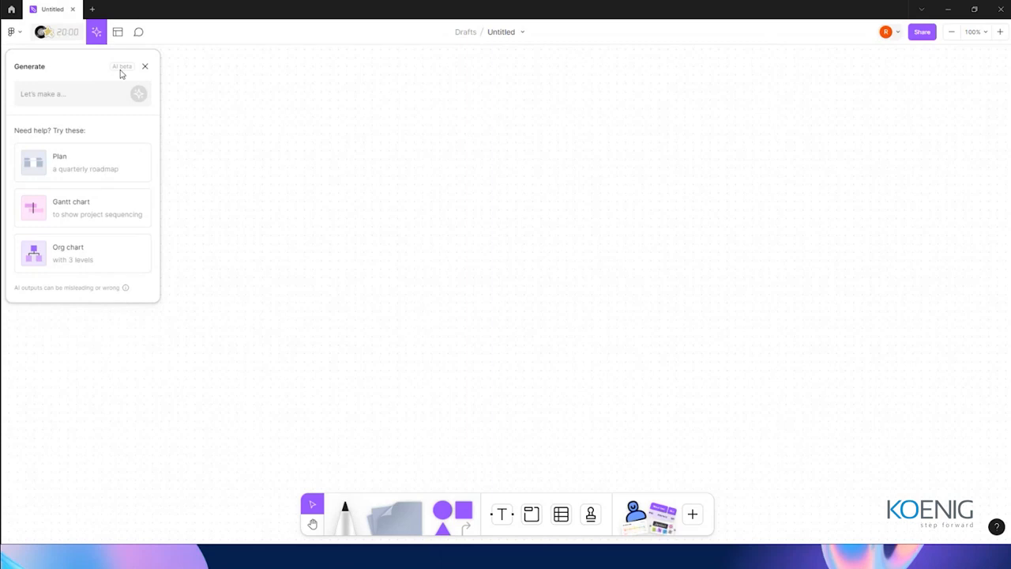
left_click(59, 92)
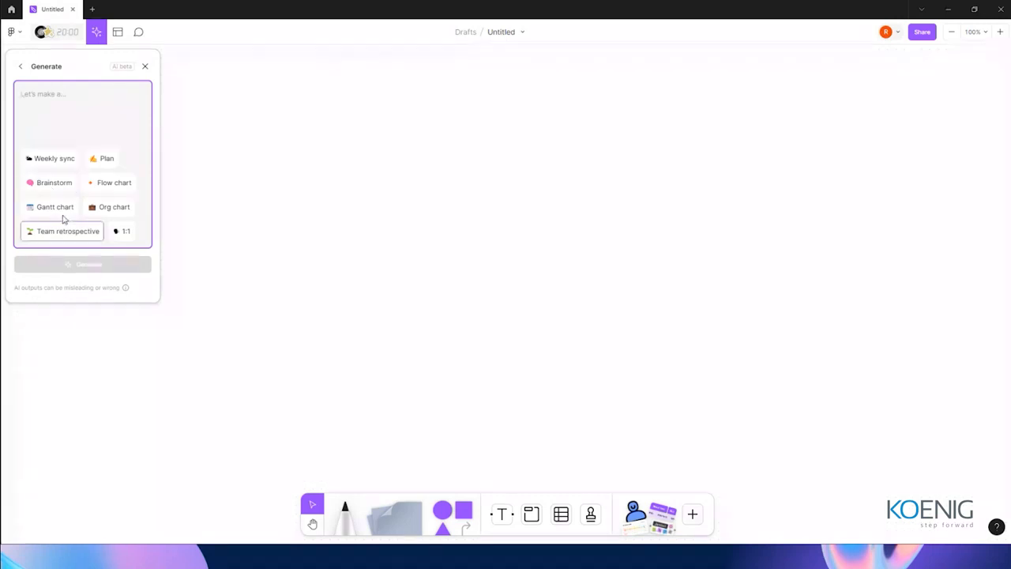
left_click(145, 68)
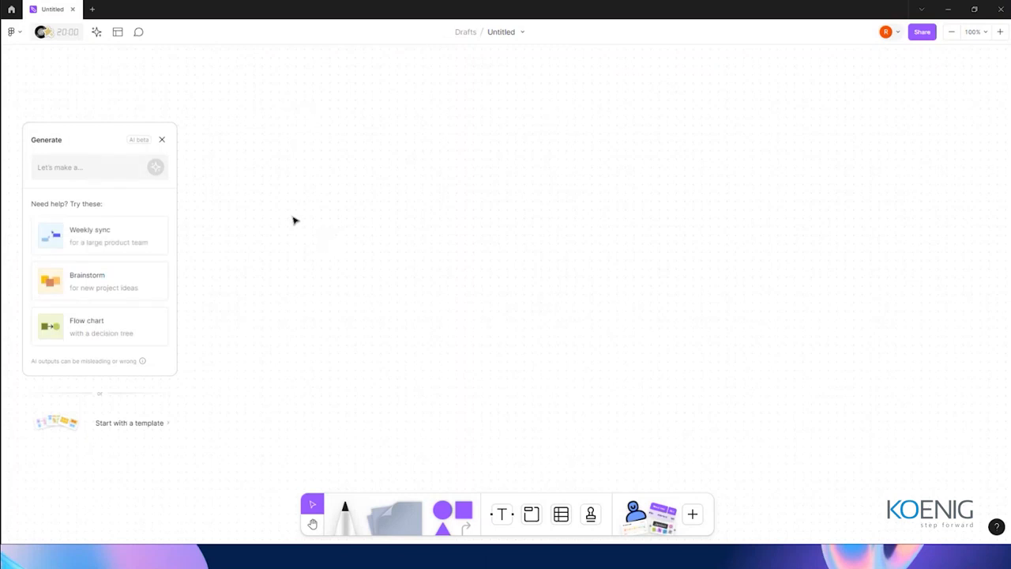
left_click(162, 140)
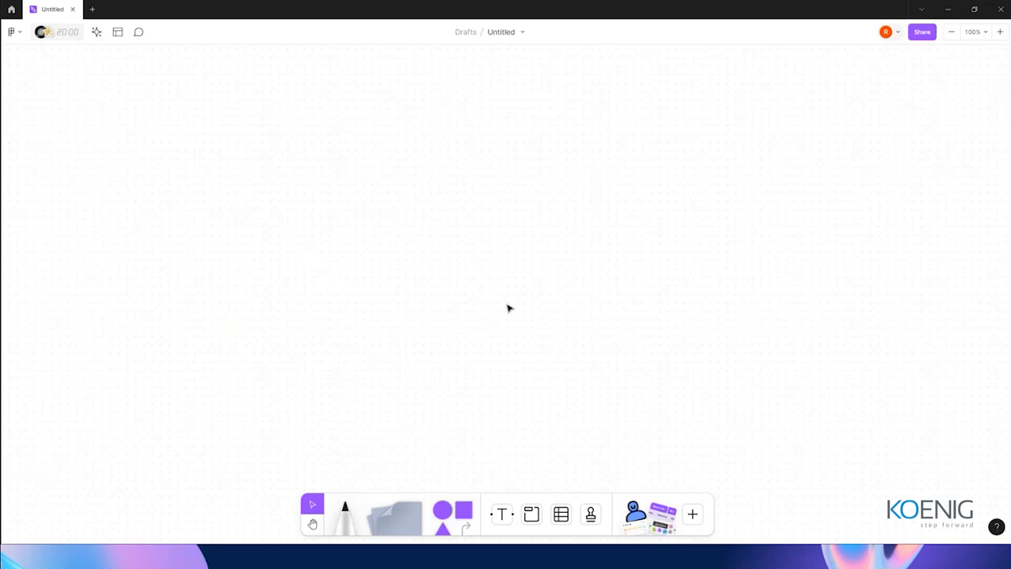
left_click(524, 34)
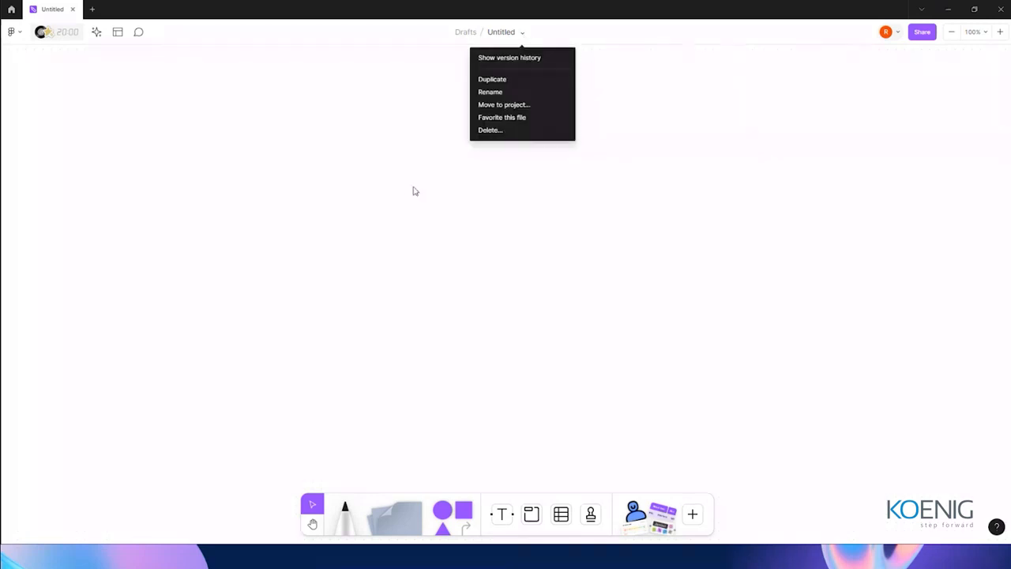
left_click(415, 192)
left_click(504, 33)
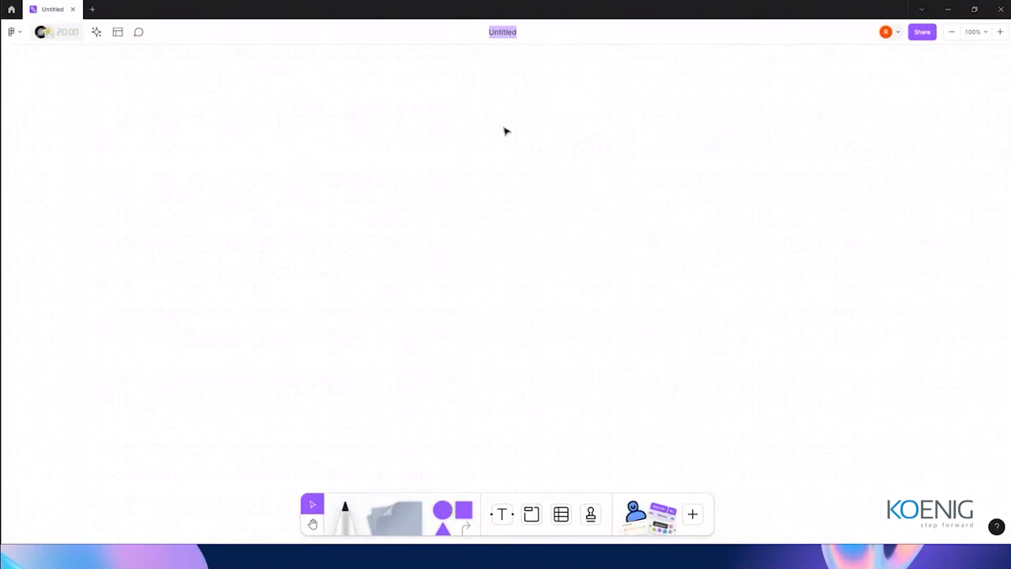
left_click(506, 131)
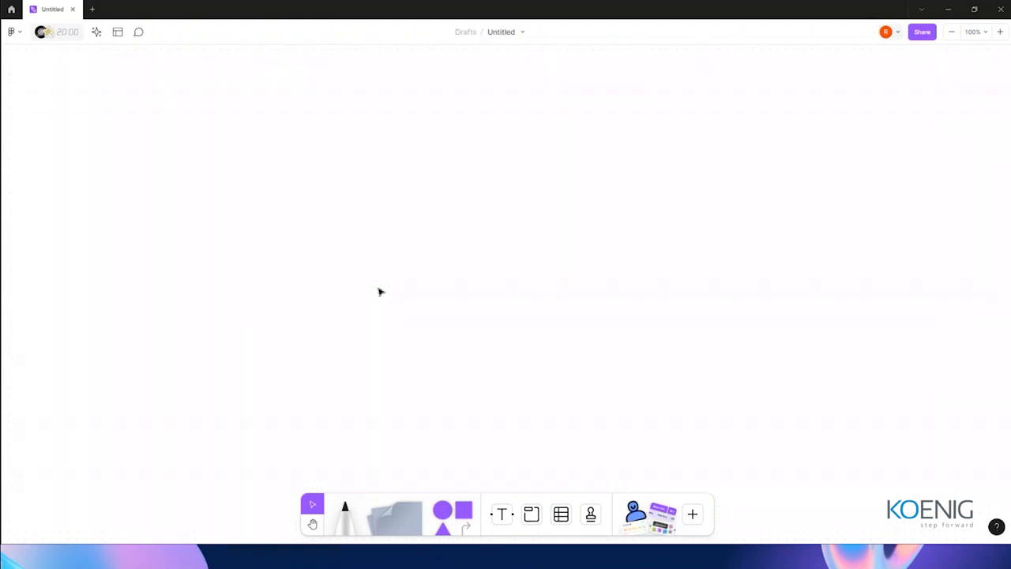
Step: Switch to the presentation slide on Figma's key features and return to the FigJam board
left_click(951, 9)
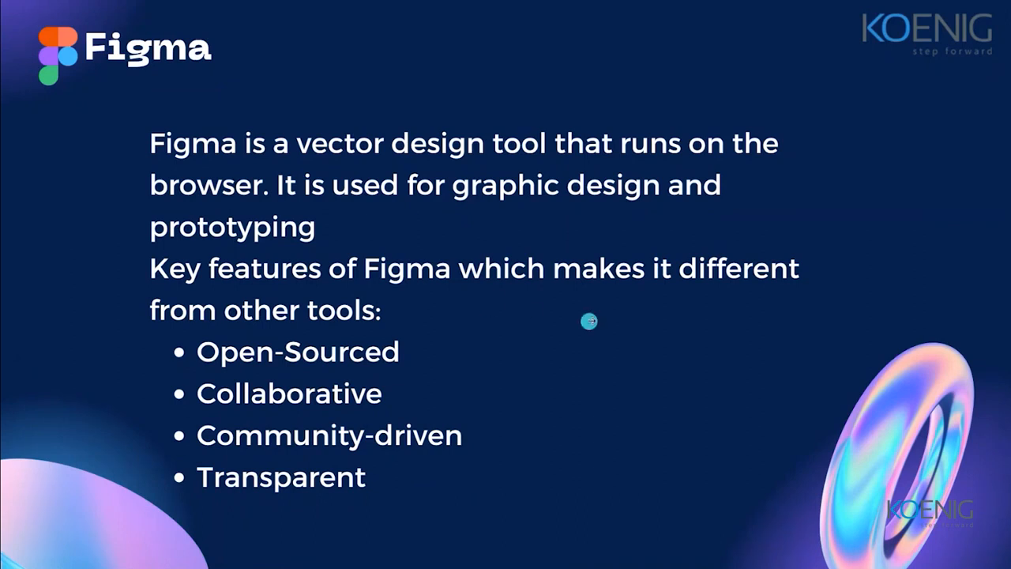
left_click(877, 274)
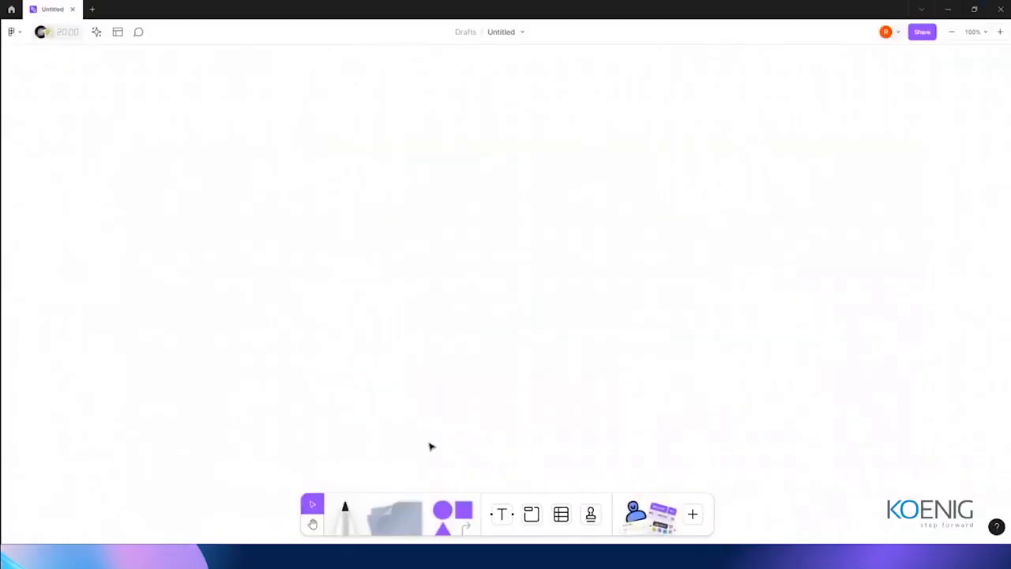
Step: Draw a wide rectangular section in the middle of the board and name it "Graphic types"
left_click(532, 513)
left_click_drag(257, 140, 629, 365)
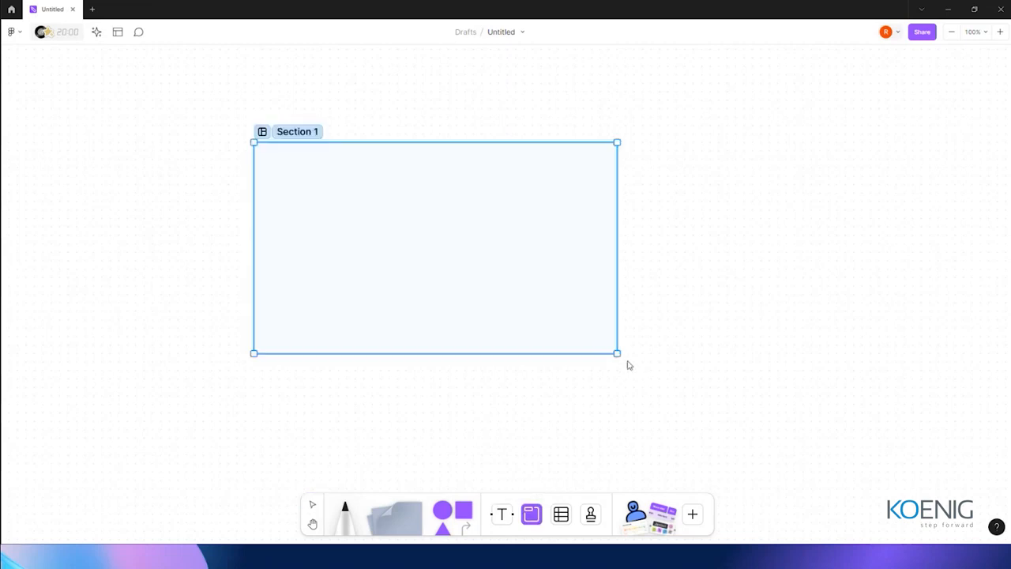
double_click(298, 132)
type("Graphic types")
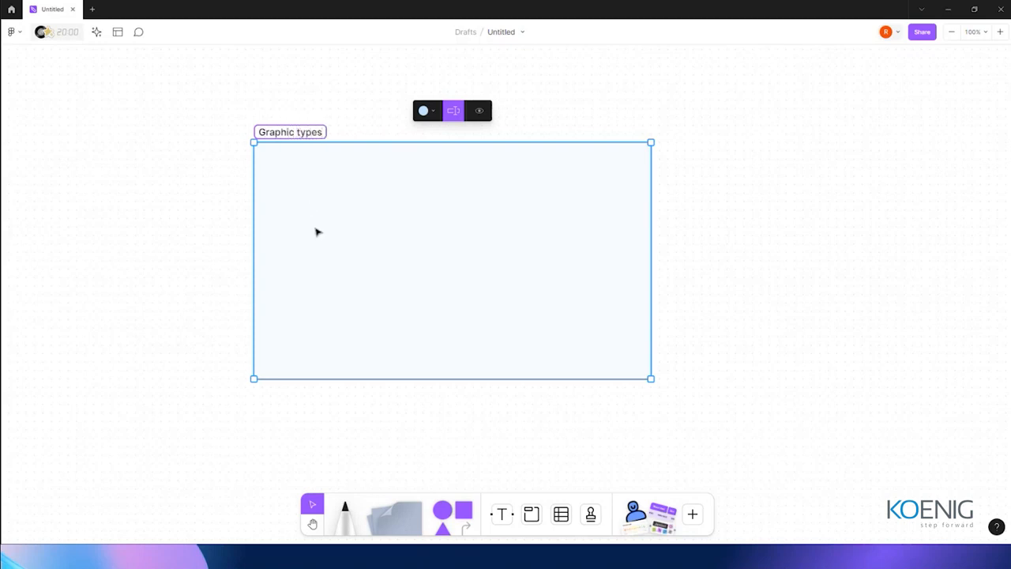
key("Return")
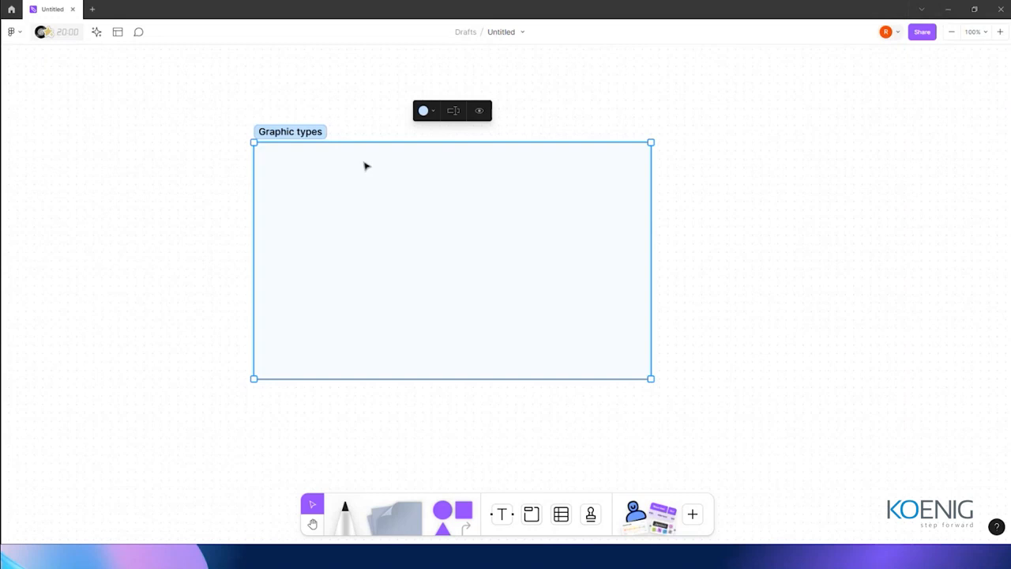
Step: Add a "Raster" heading in the left half of the section and duplicate it into the right half as "Vector"
left_click(503, 516)
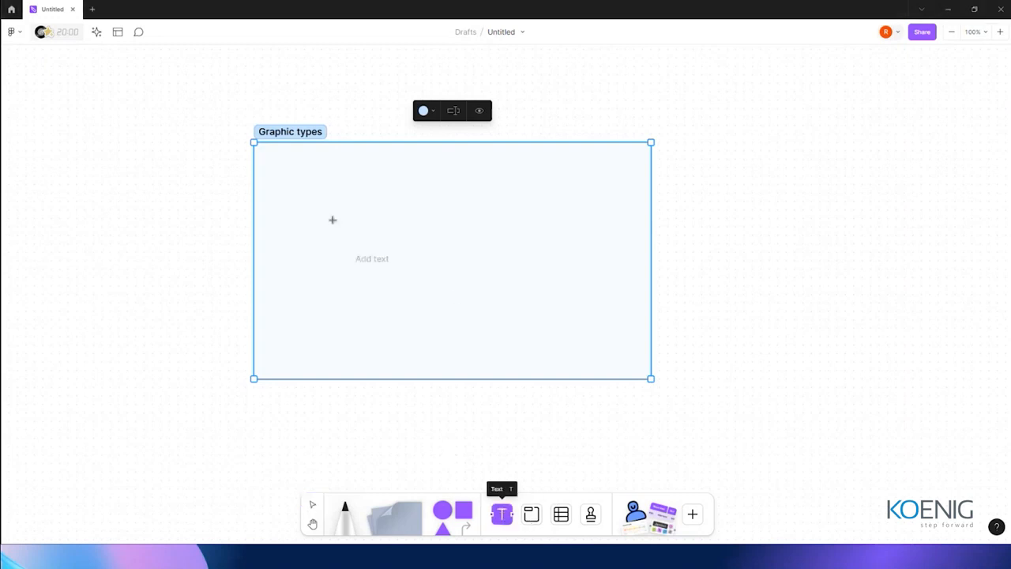
left_click(319, 167)
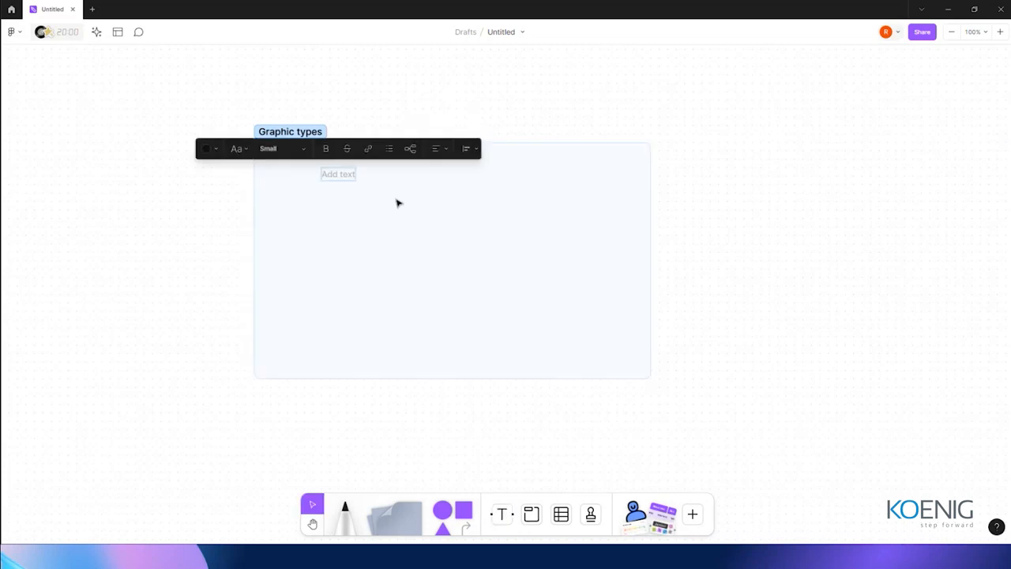
type("Raster")
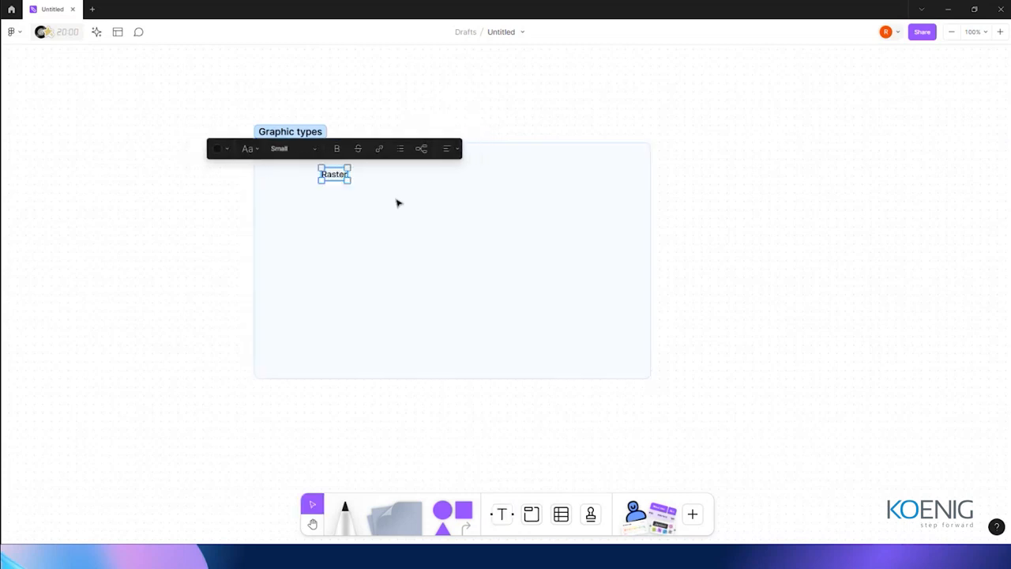
left_click_drag(338, 179, 556, 179)
double_click(554, 173)
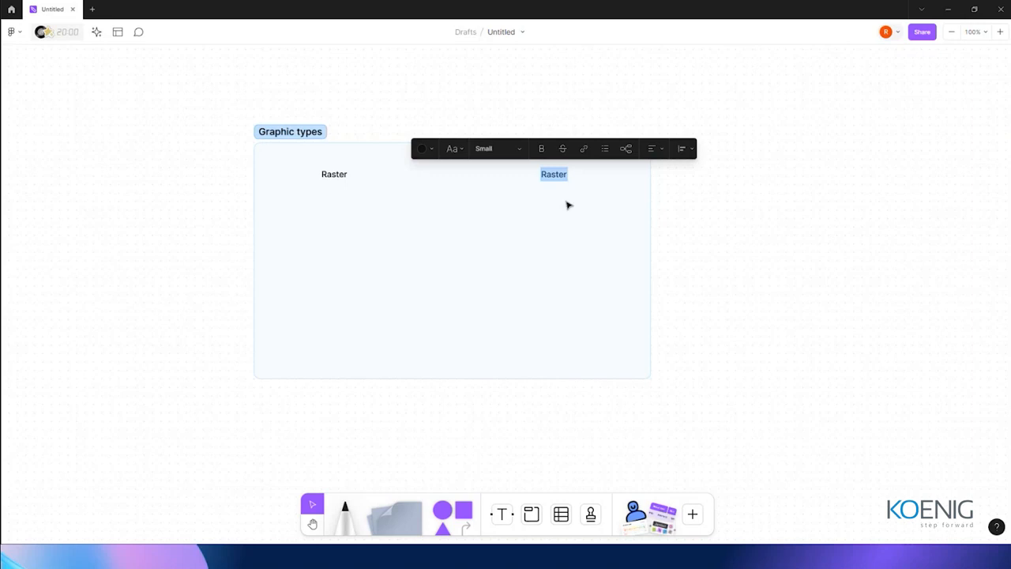
type("Vector")
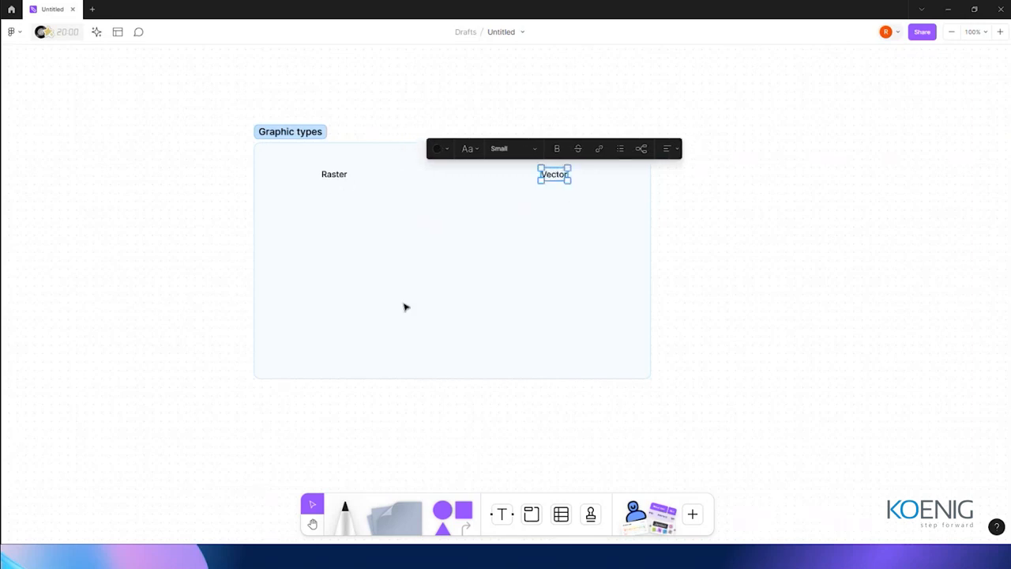
Step: Set the Raster and Vector headings to Medium text size and draw a black vertical divider line between them with the marker
left_click(344, 178)
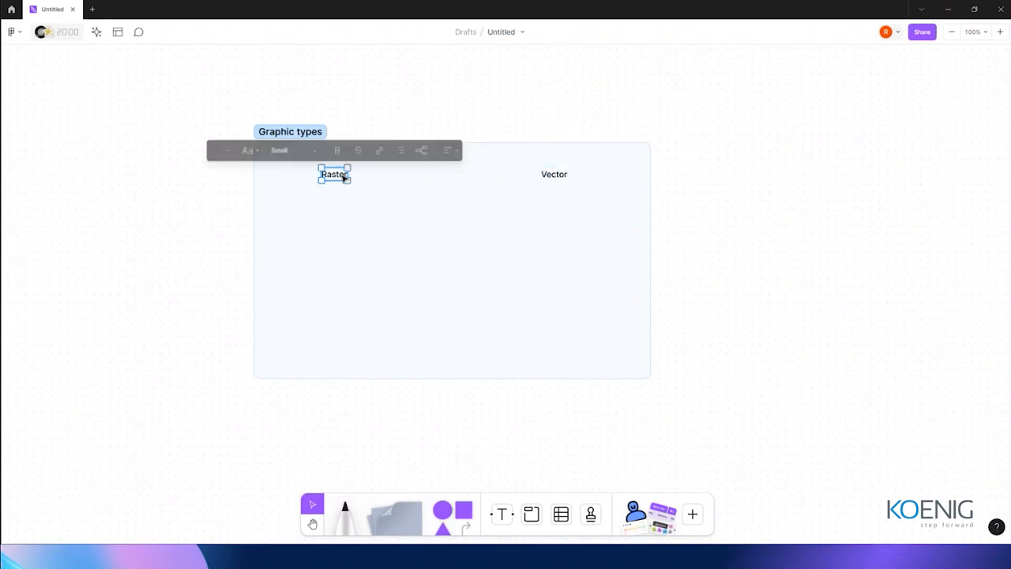
left_click(554, 177, "shift")
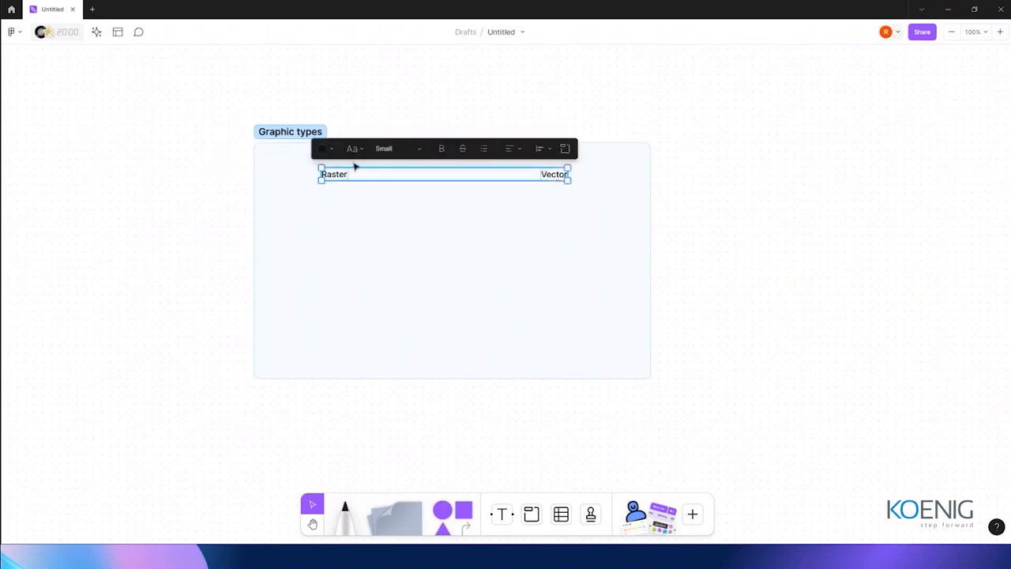
left_click(380, 149)
left_click(380, 182)
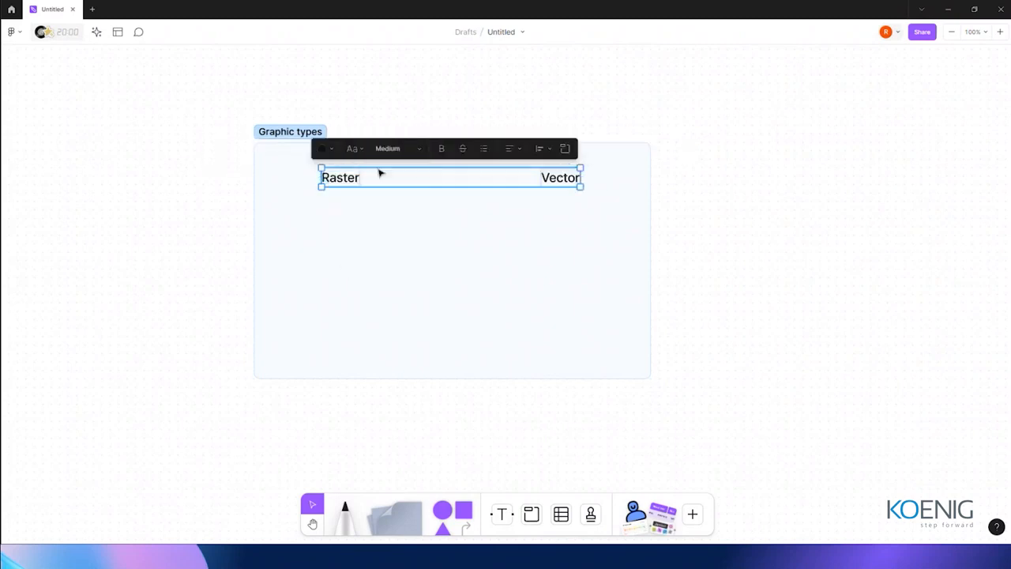
left_click(411, 248)
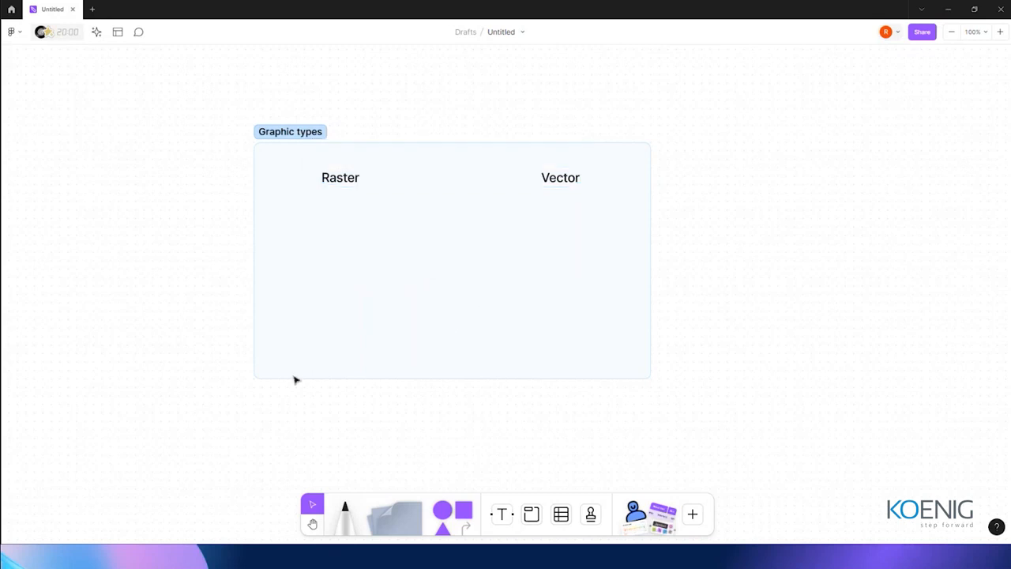
left_click(345, 517)
mouse_move(440, 153)
left_mouse_down()
mouse_move(429, 310)
mouse_move(437, 363)
left_mouse_up()
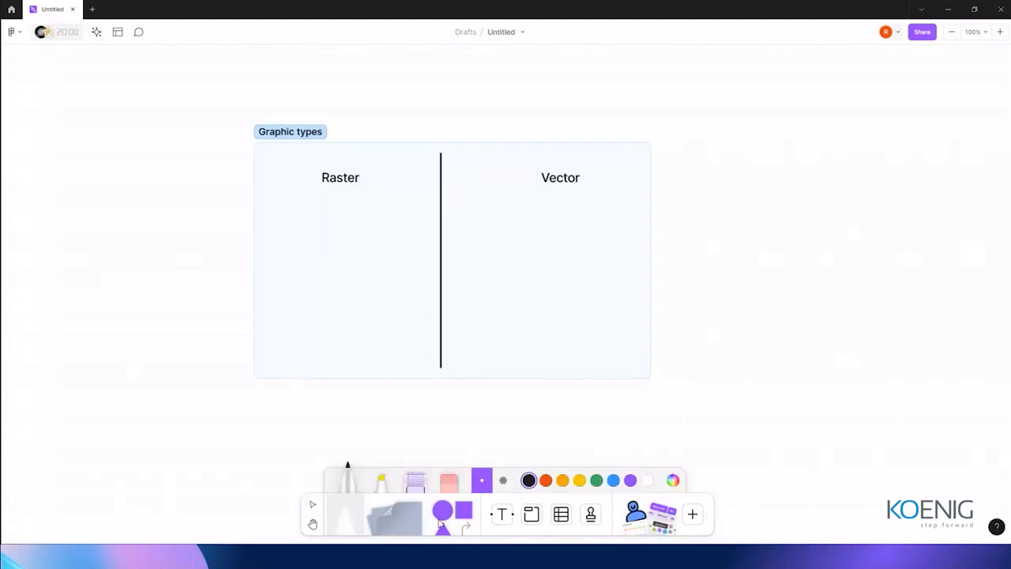
Step: Add a text block reading "made of pixels" under the Raster heading and leave a blank line after it
left_click(506, 519)
left_click(282, 207)
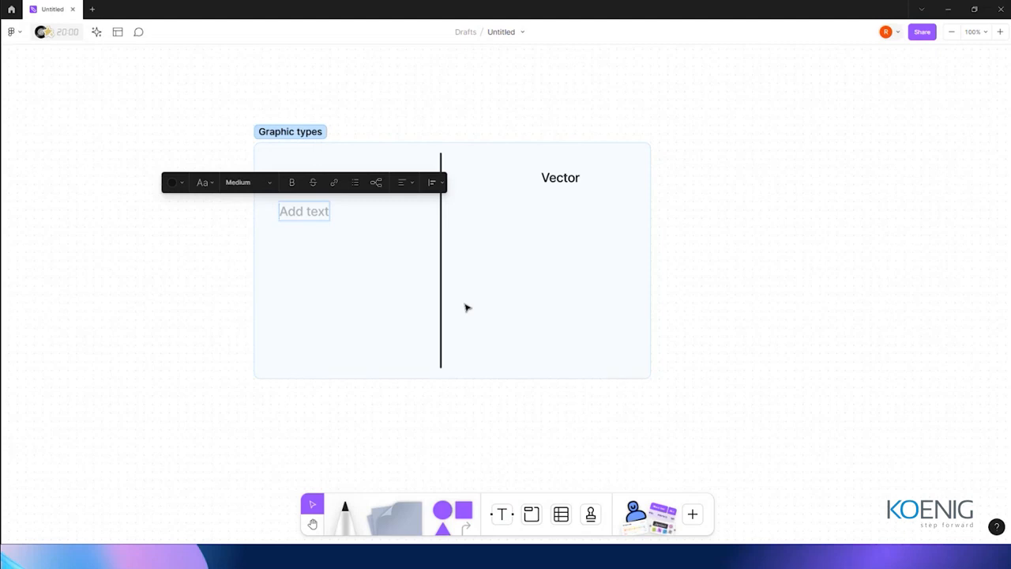
type("ma")
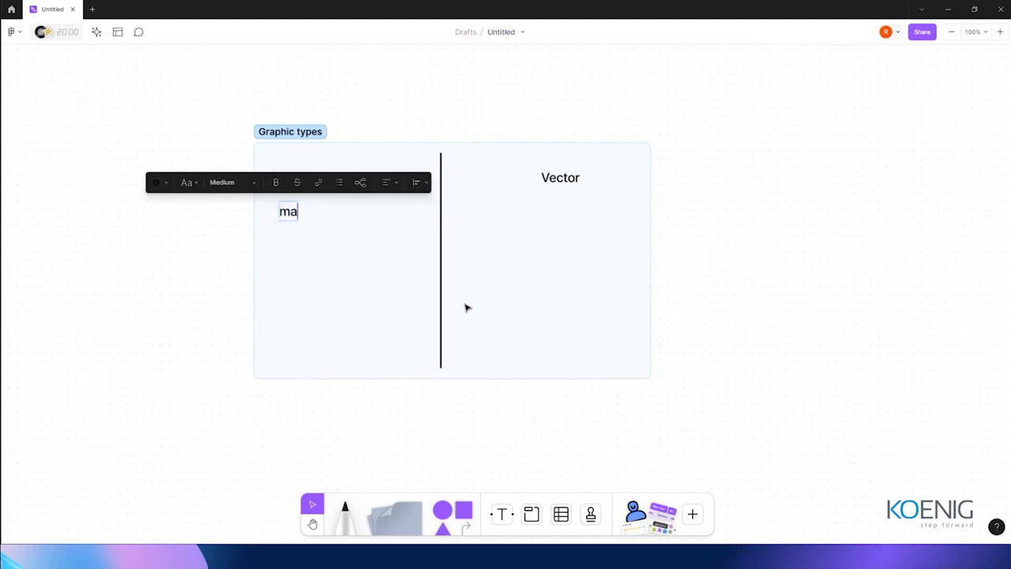
type("de pi")
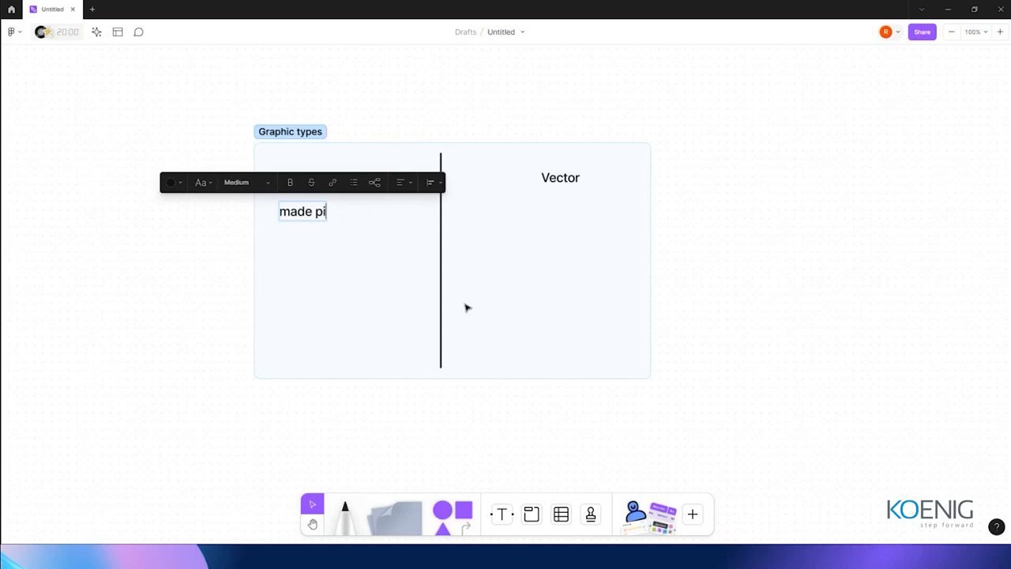
key("BackSpace")
key("BackSpace")
type("of pixw")
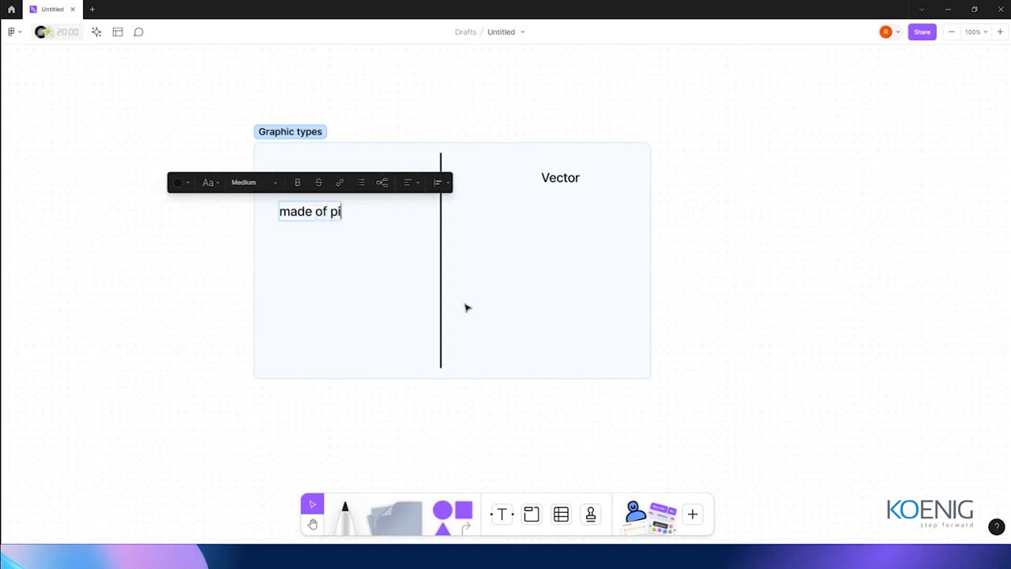
key("BackSpace")
type("els")
key("Return")
key("Return")
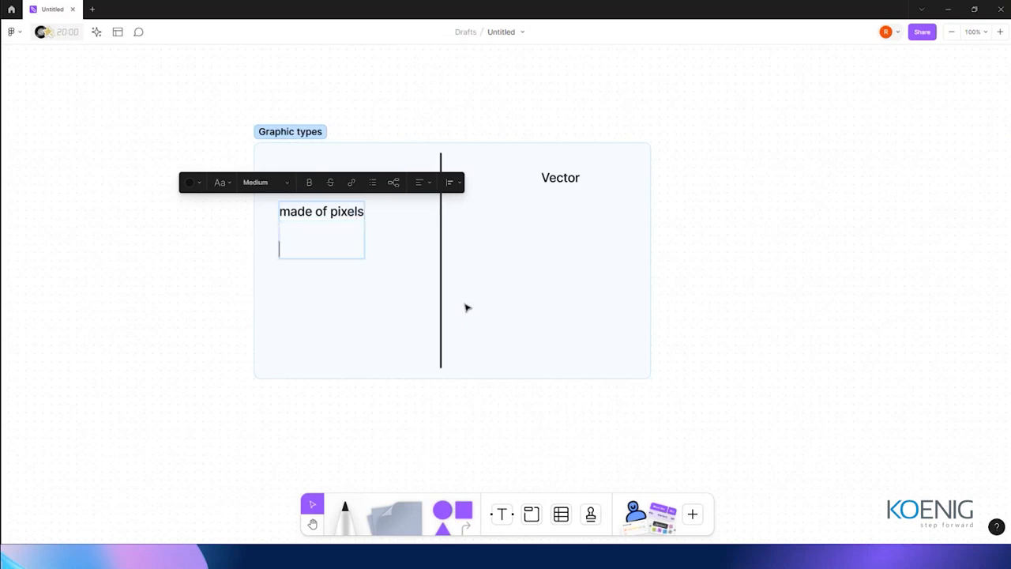
Step: Add the line ".png (transparent background)" to the Raster text, then reposition and narrow the block to fit beside the divider
type(".png (transpar")
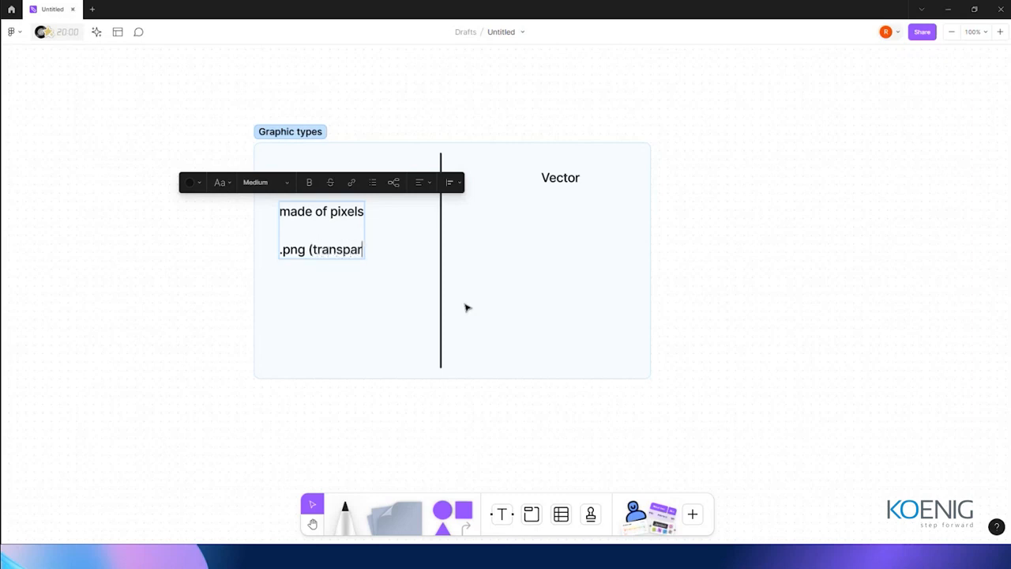
type("ent b")
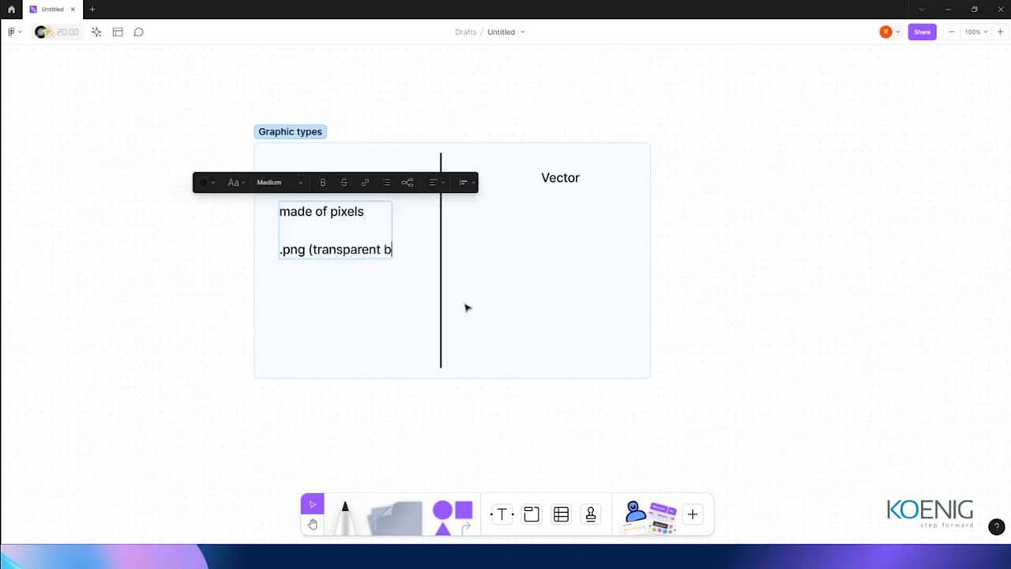
type("ackground)")
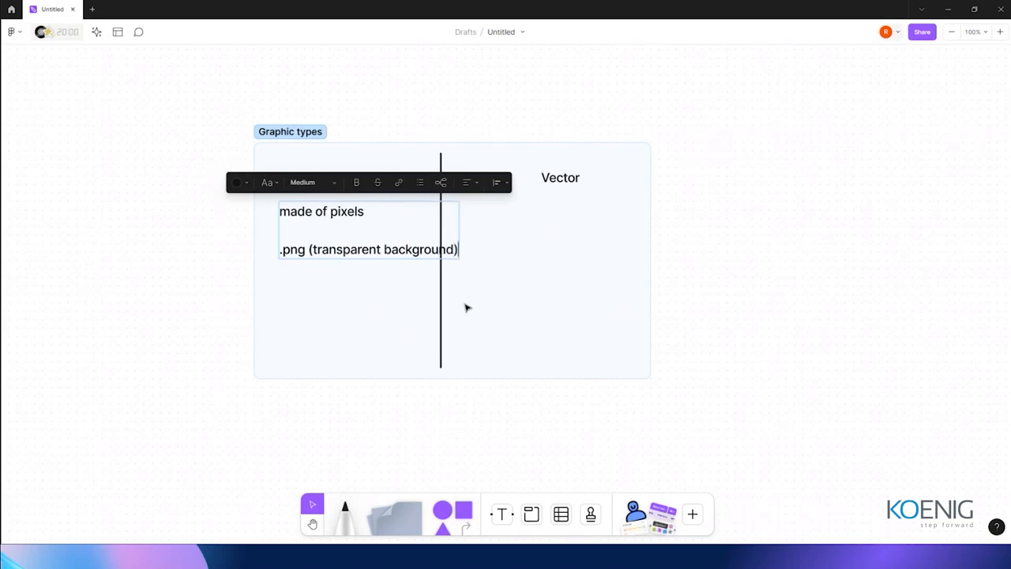
key("Escape")
left_click_drag(336, 253, 314, 246)
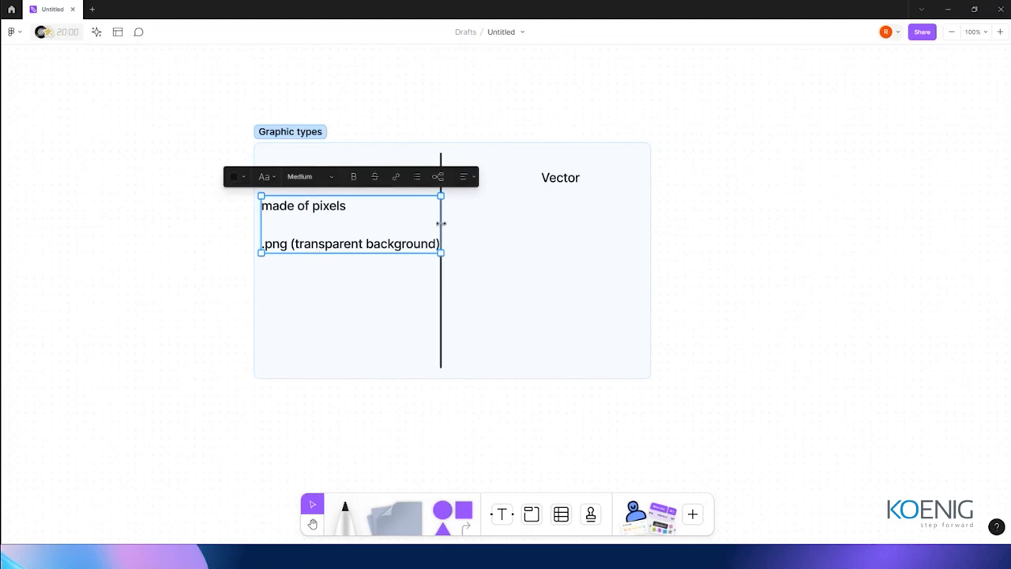
left_click_drag(440, 223, 427, 221)
left_click(363, 262)
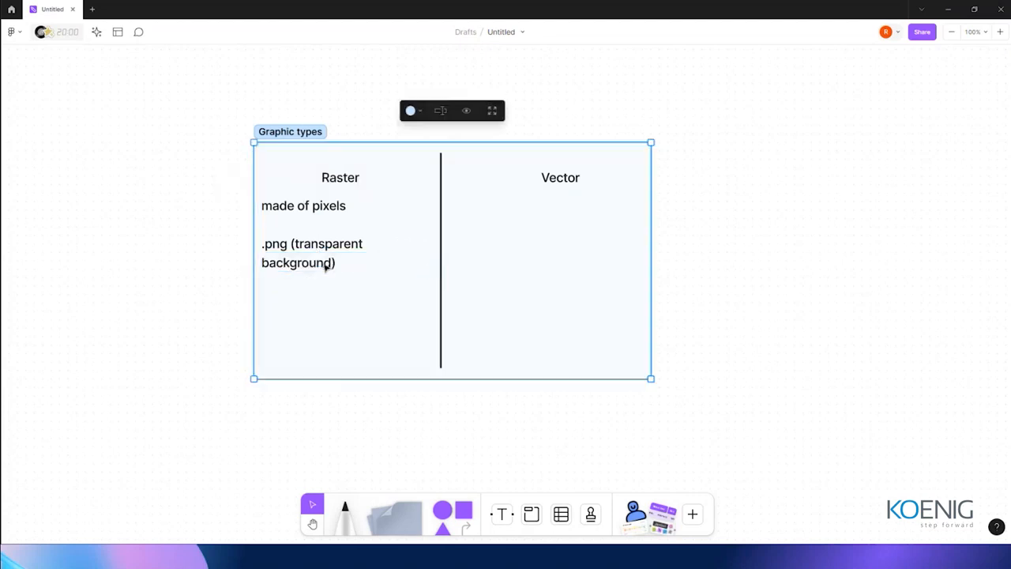
Step: Add ".jpg" as a new line at the end of the Raster text block
double_click(328, 264)
left_click(348, 261)
key("Return")
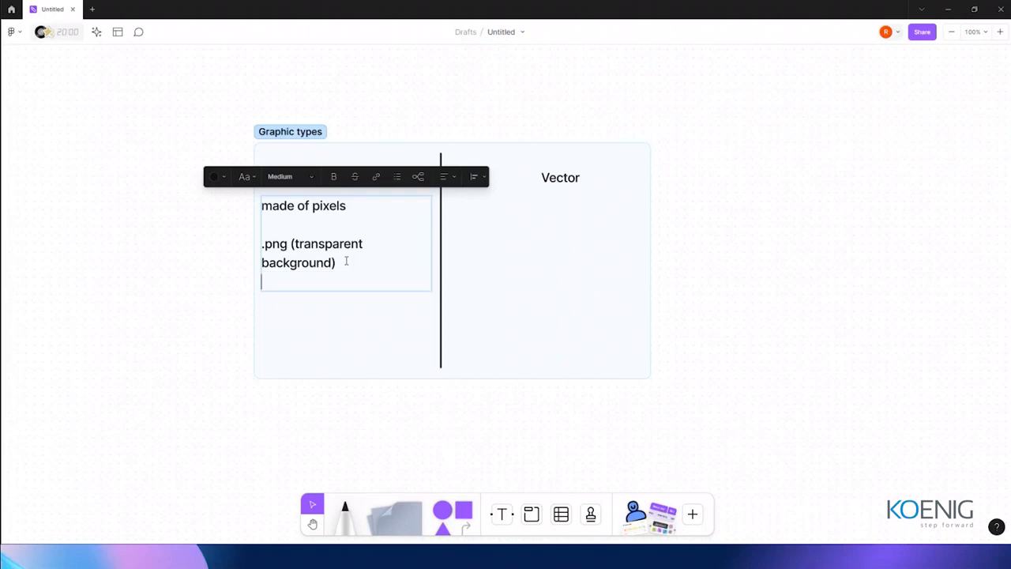
type(".jpg (")
key("BackSpace")
type("(")
key("BackSpace")
key("BackSpace")
key("Escape")
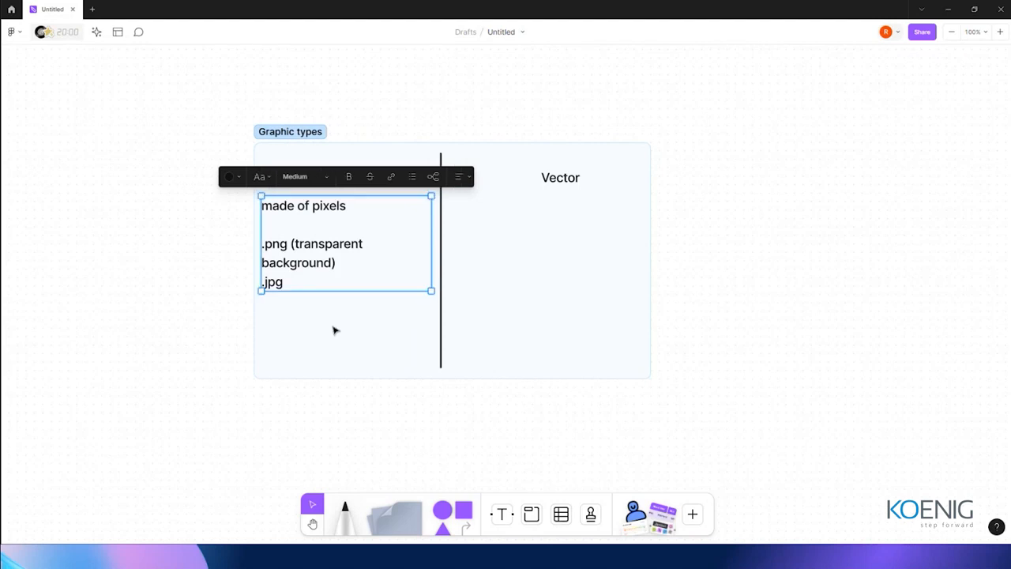
key("Escape")
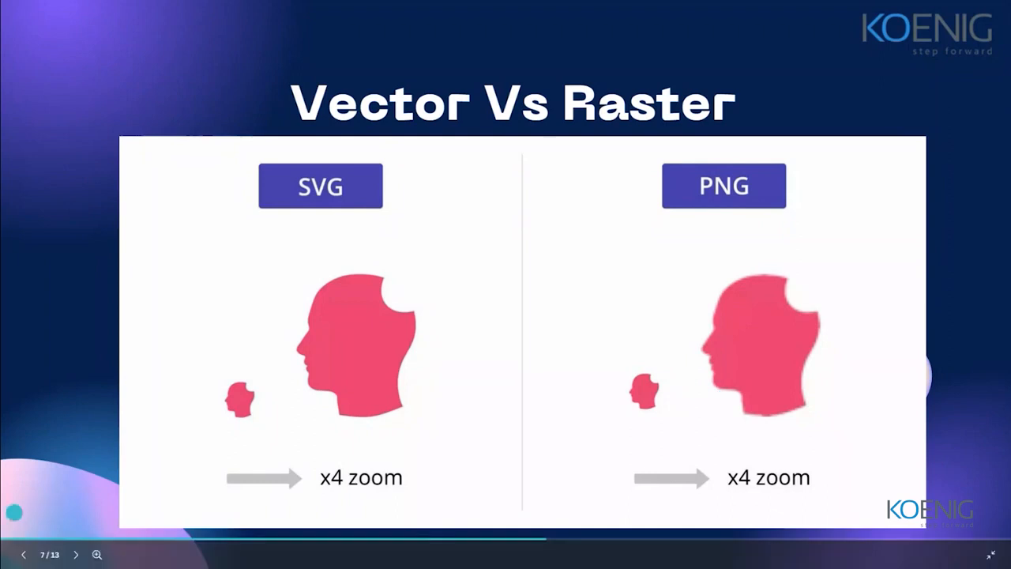
Step: Return from the slide to the FigJam board and add "photographs and images (good blend of colors)" as a separate paragraph below ".jpg"
key("alt+Tab")
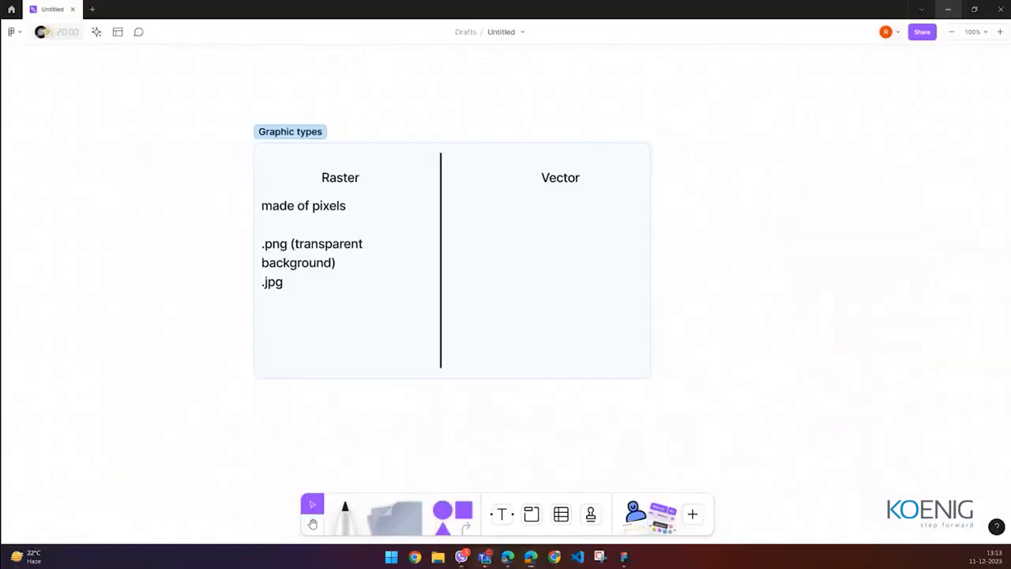
double_click(318, 263)
left_click(293, 282)
key("Return")
key("Return")
type("photographs and")
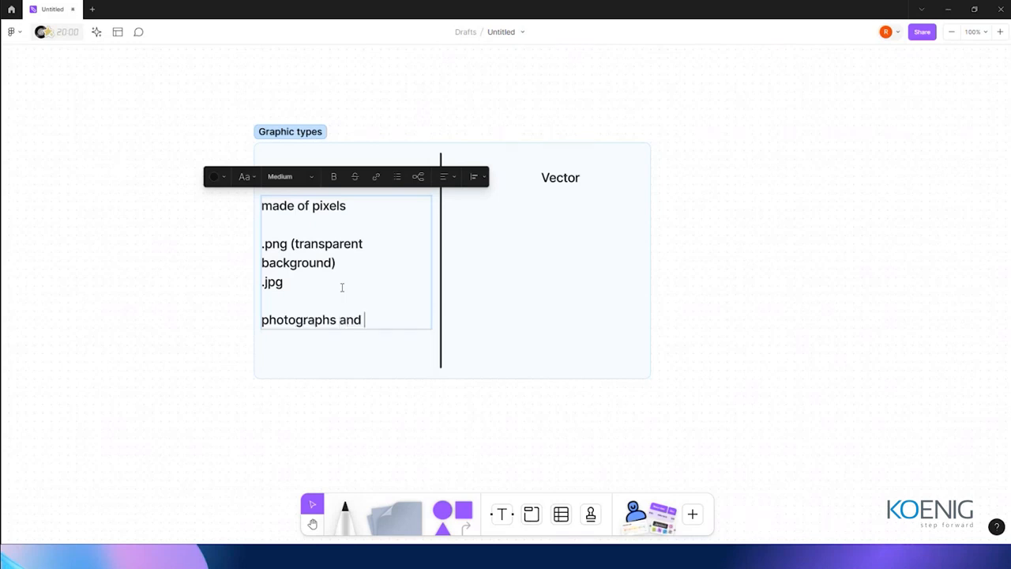
type(" images (goog")
key("BackSpace")
type("d")
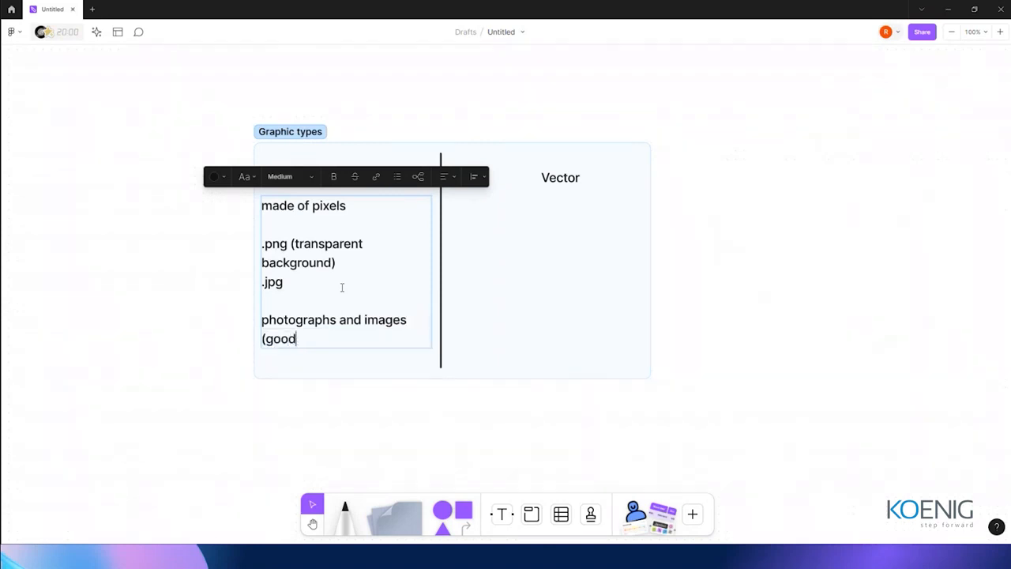
type(" blend of colors)")
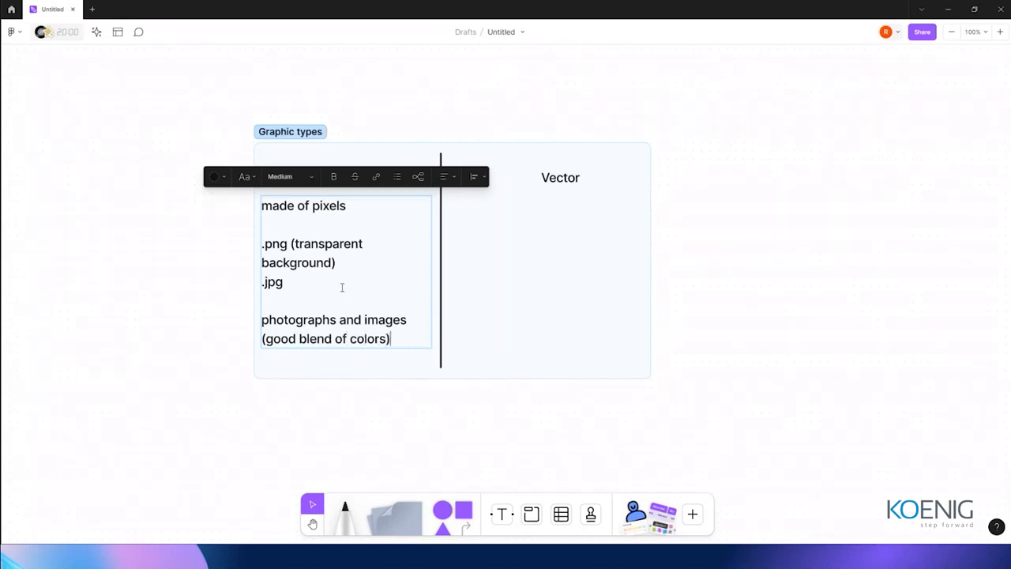
Step: Add a closing paragraph "Blurs out/ pixelates if zoomed in" to the Raster text block
key("Return")
key("Return")
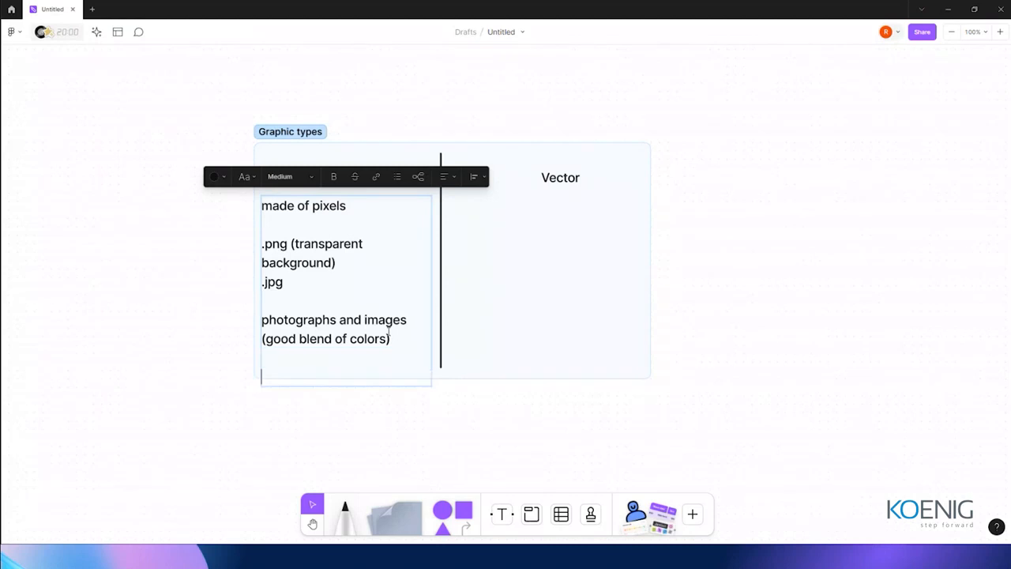
type("Blurs out/ pixe")
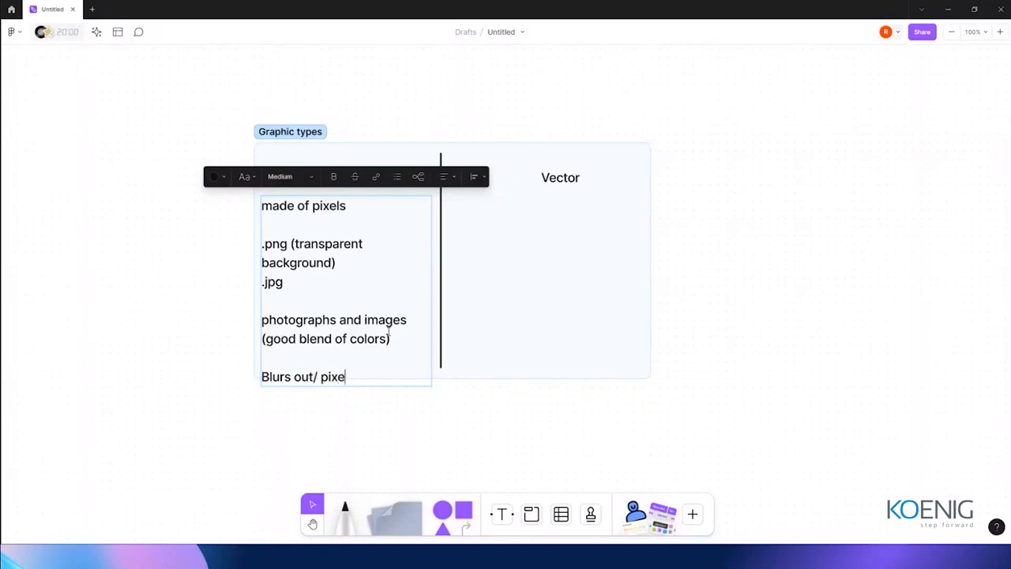
type("lates if zoomed in")
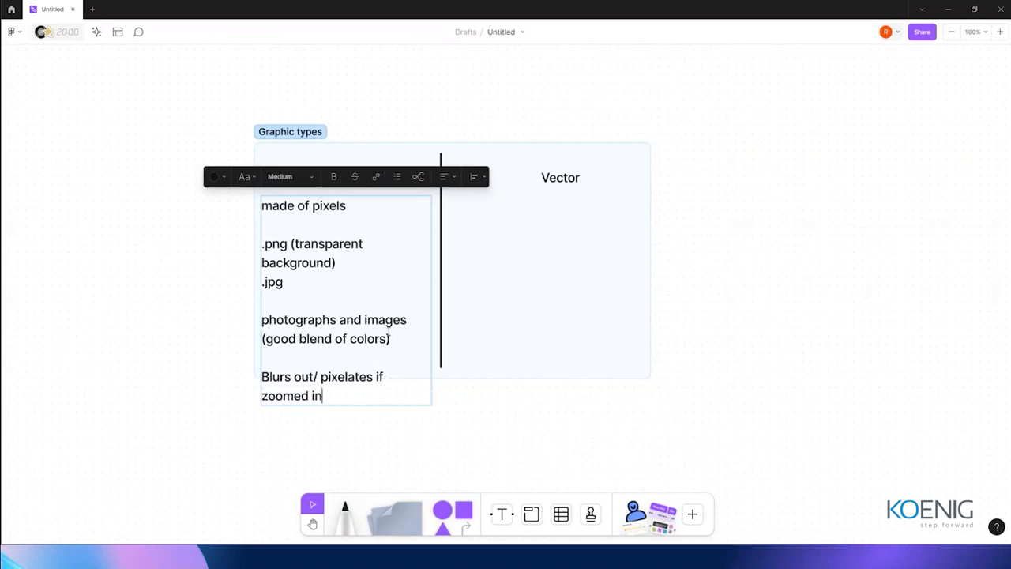
key("Escape")
Step: Extend the Graphic types section downward to enclose the Raster text and move the divider line down slightly
left_click(498, 345)
left_click(302, 134)
left_click(302, 138)
left_click_drag(488, 381, 490, 445)
left_click(470, 338)
left_click(441, 324)
left_click_drag(445, 372, 442, 392)
left_click(472, 387)
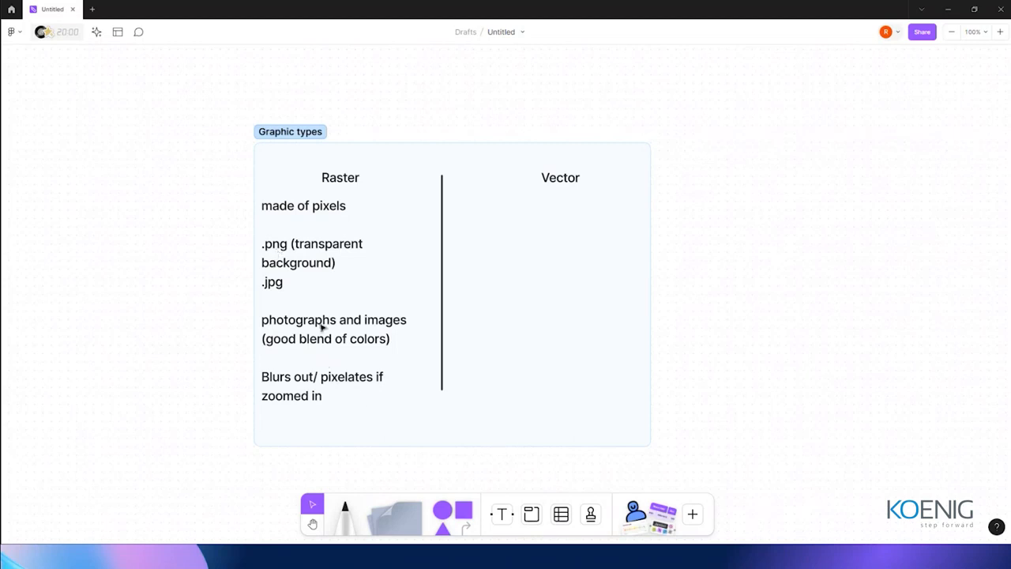
Step: Duplicate the Raster text block under the Vector heading and change the copy's first line to "made of shapes and lines"
left_click(297, 269)
left_click_drag(297, 268, 490, 262)
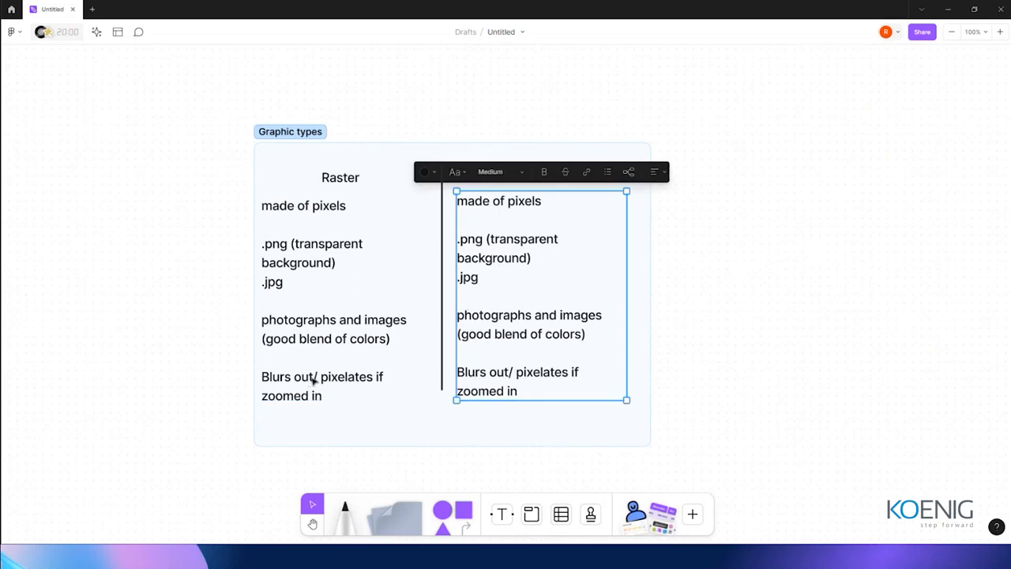
double_click(491, 204)
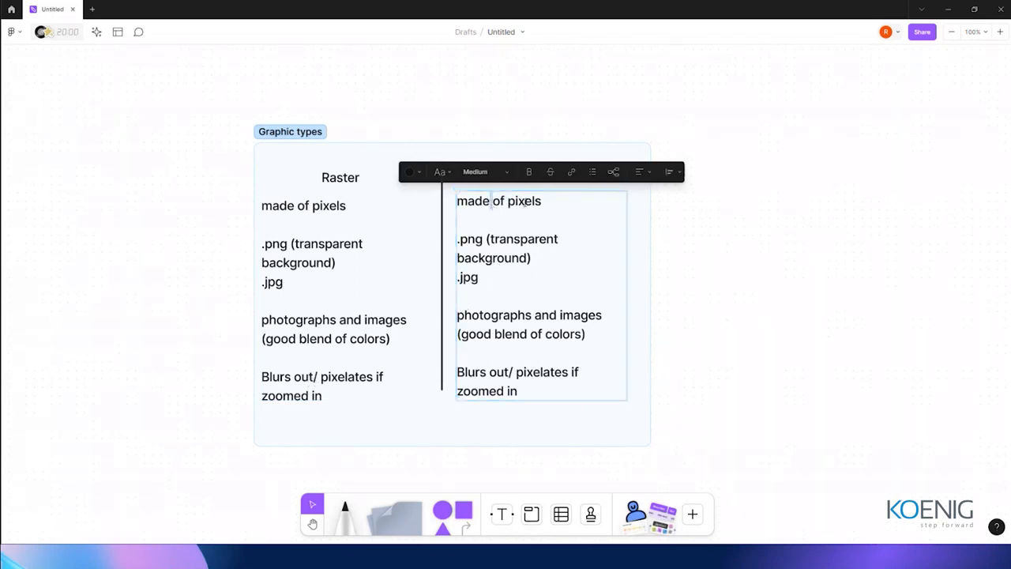
left_click_drag(542, 201, 505, 202)
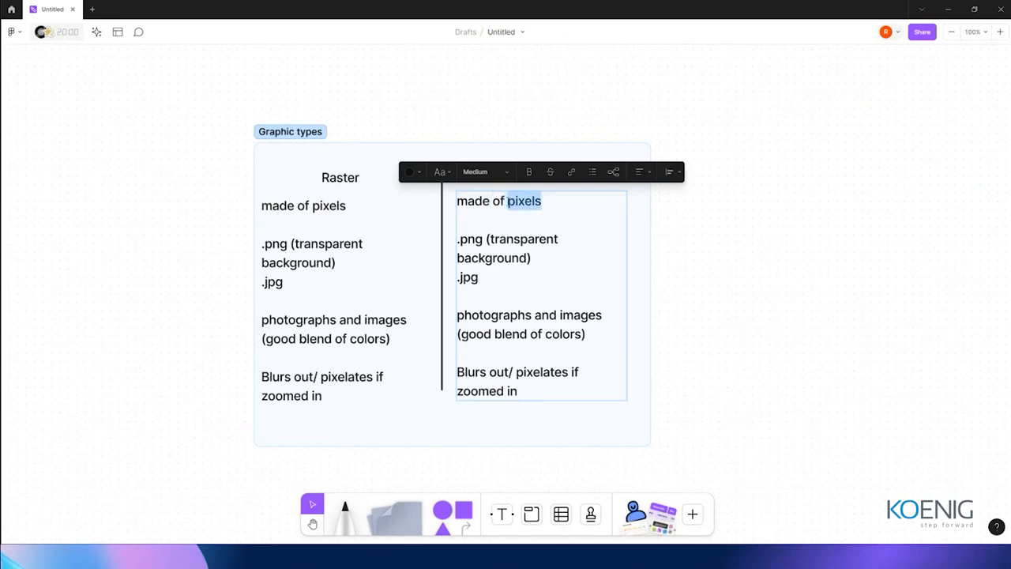
type("shap")
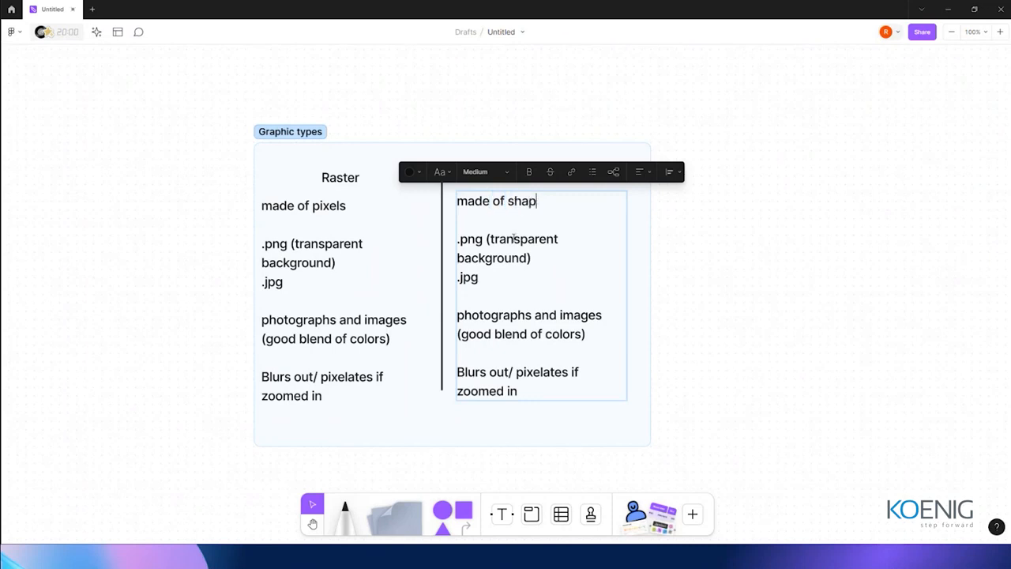
type("es and lines")
left_click(539, 288)
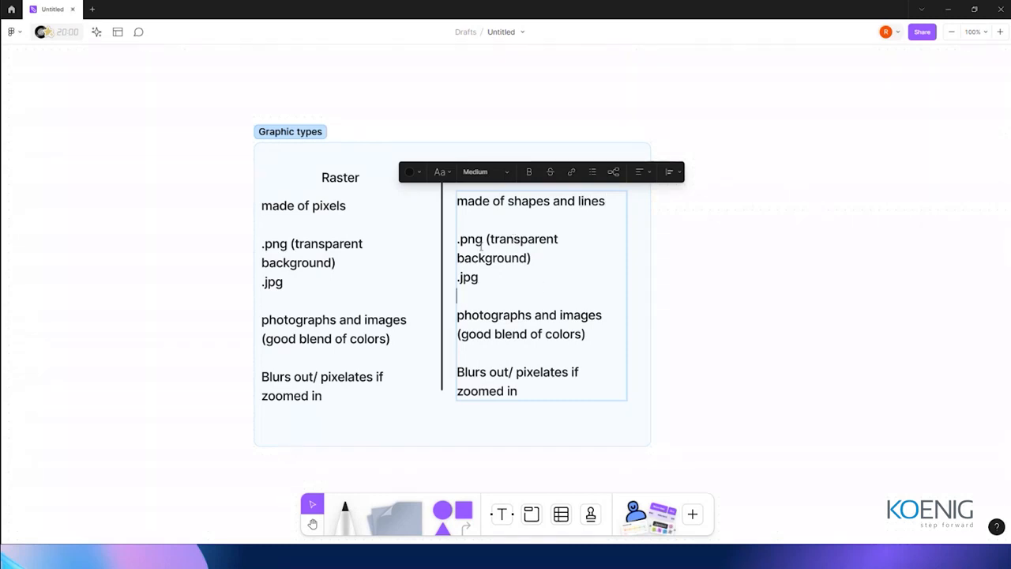
Step: Replace the remaining copied Raster lines in the Vector text with ".pdf" and ".svg (store transparency)"
left_click(457, 239)
left_click_drag(457, 240, 532, 388)
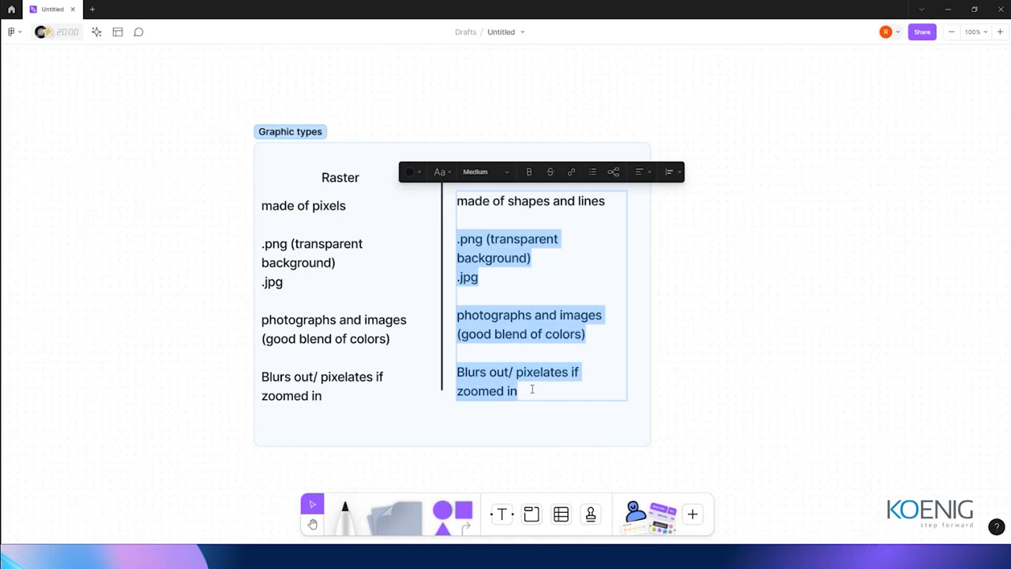
key("BackSpace")
type(".pdf")
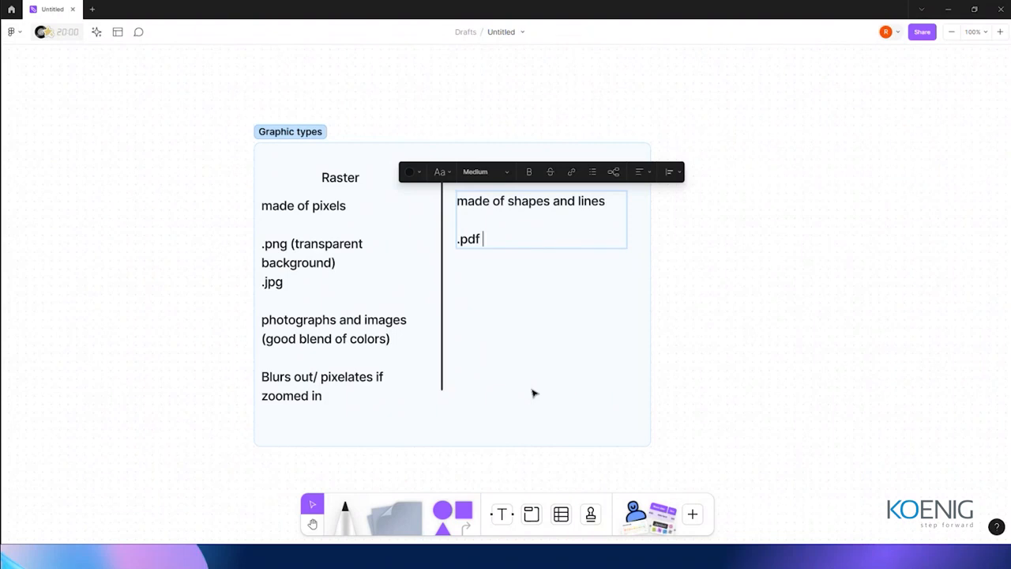
key("Return")
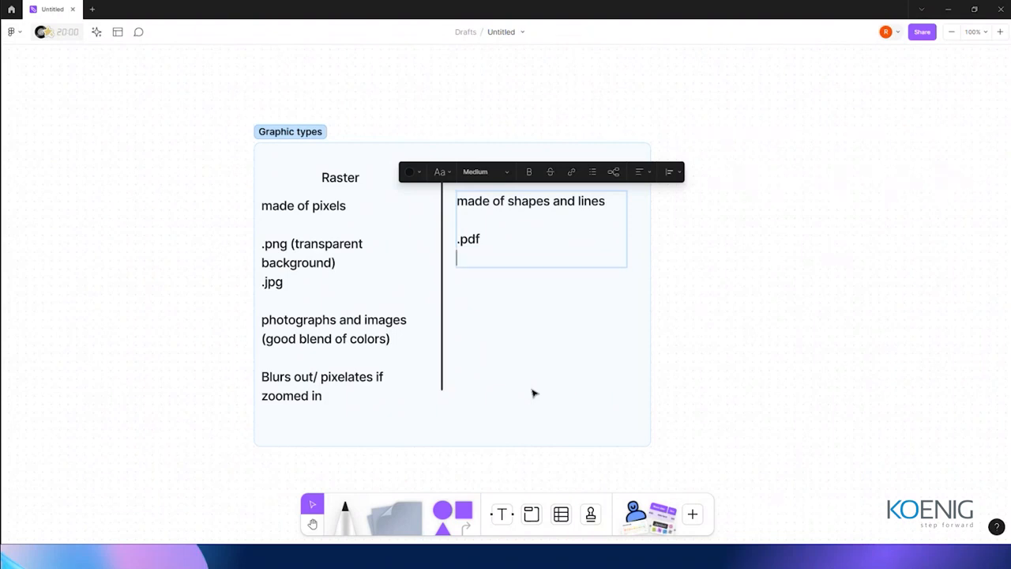
type(".svg (")
type("store tran")
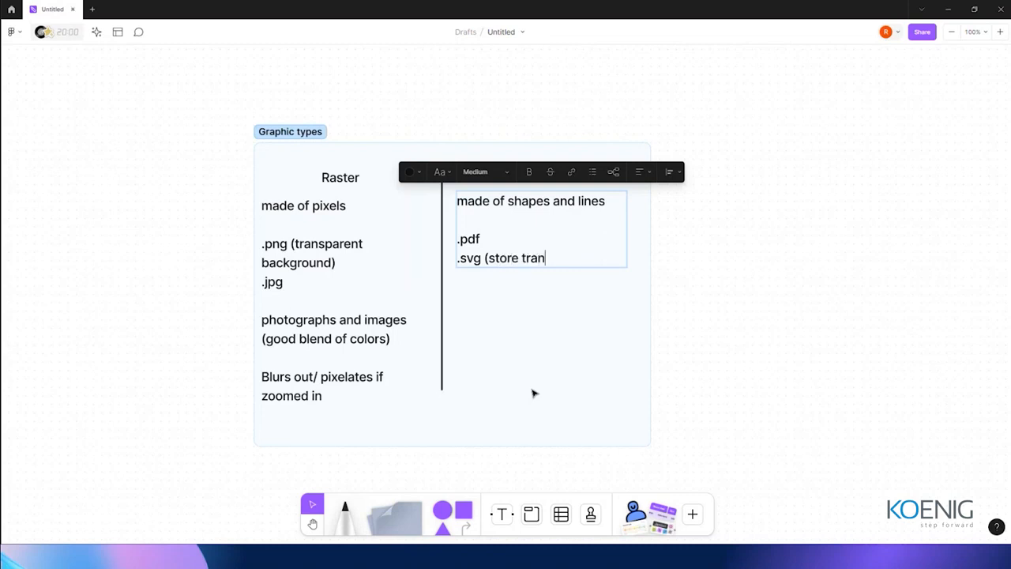
type("sparency)")
Step: Add the paragraphs "icons logos" and "scalable, don't lose clarity when zoomed in." to the end of the Vector text block
key("Return")
key("Return")
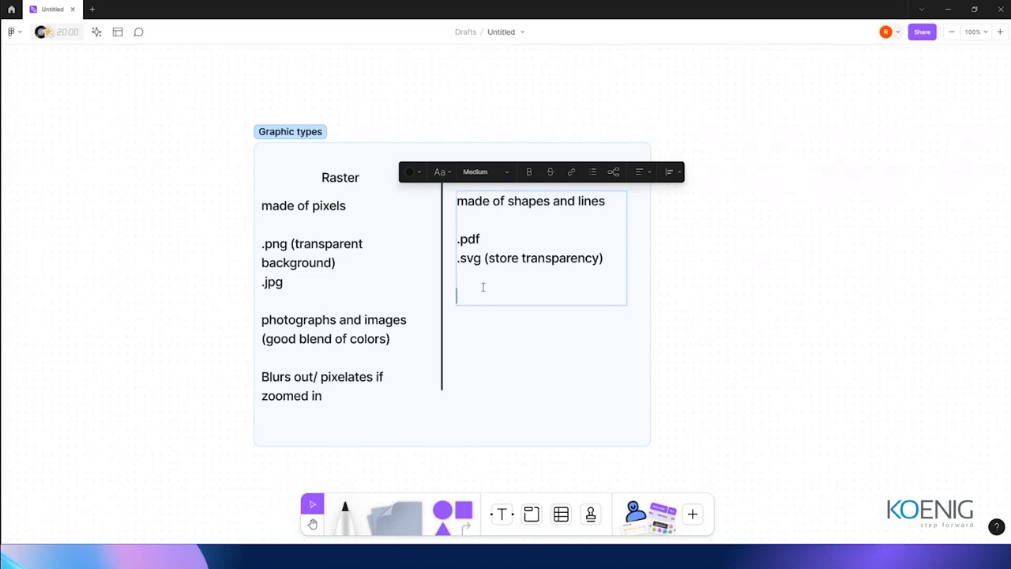
type("icons logos")
key("Return")
key("Return")
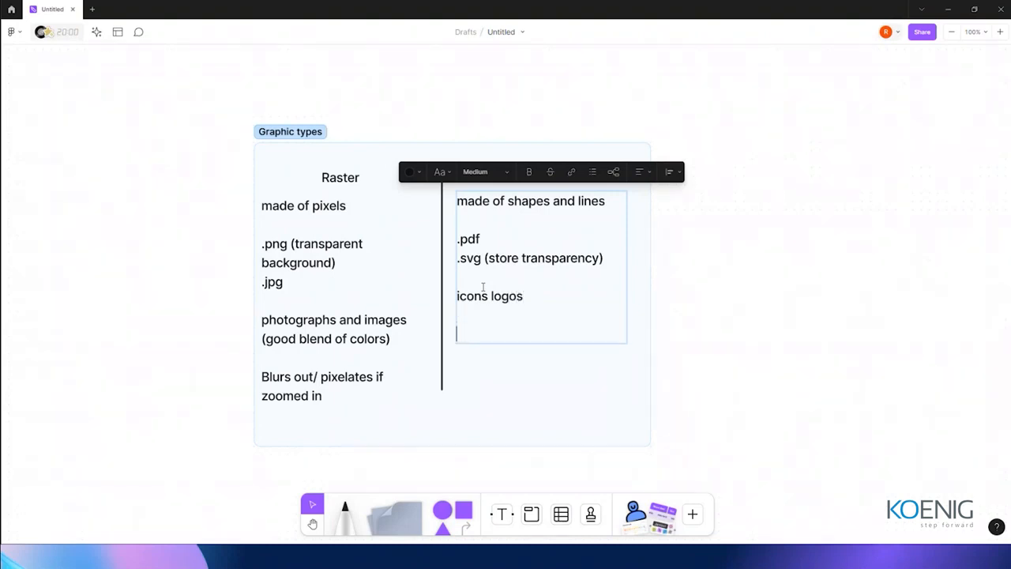
type("scalable, don't ")
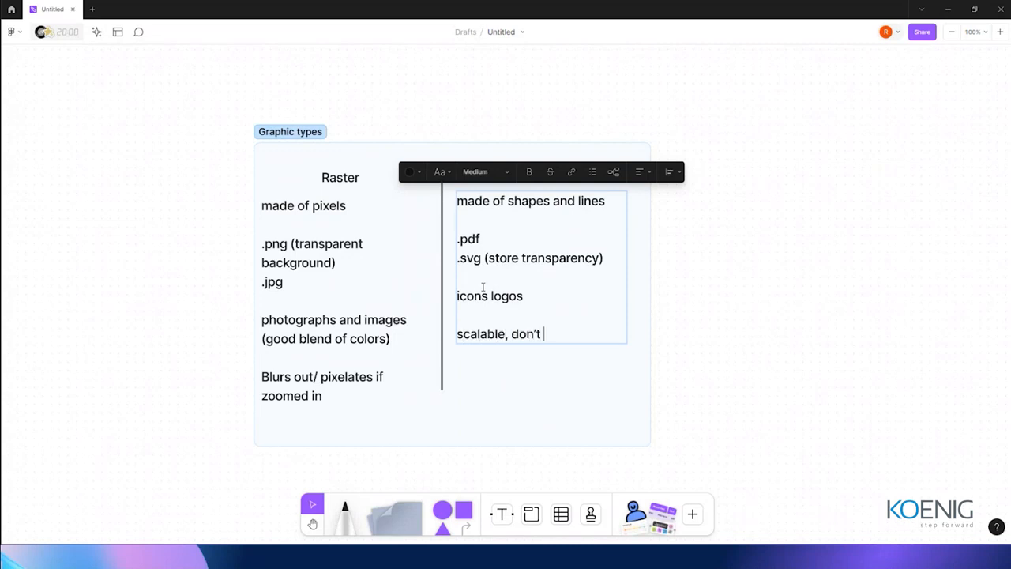
type("lose clarity when zoome")
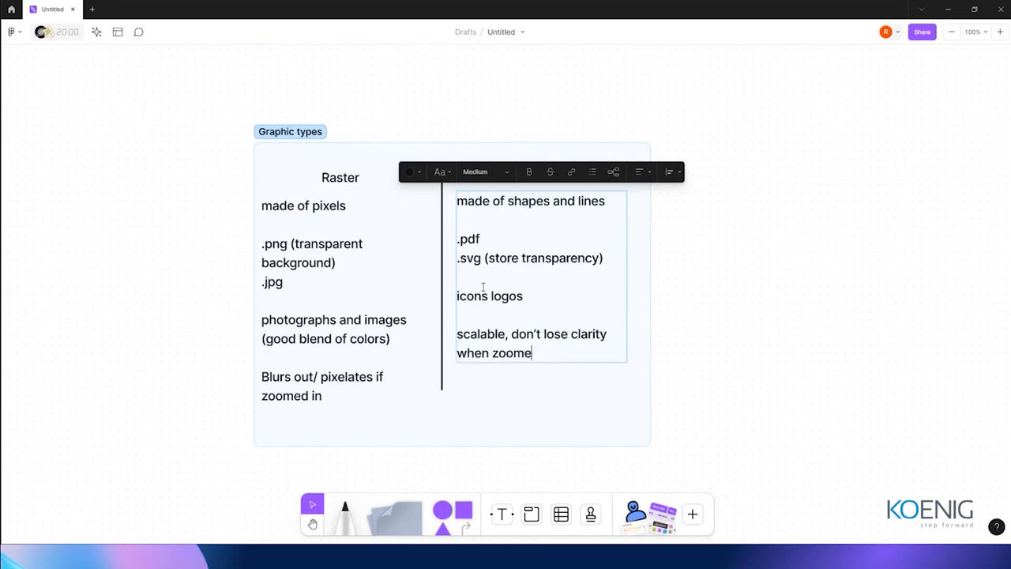
type("d in.")
key("Escape")
key("Escape")
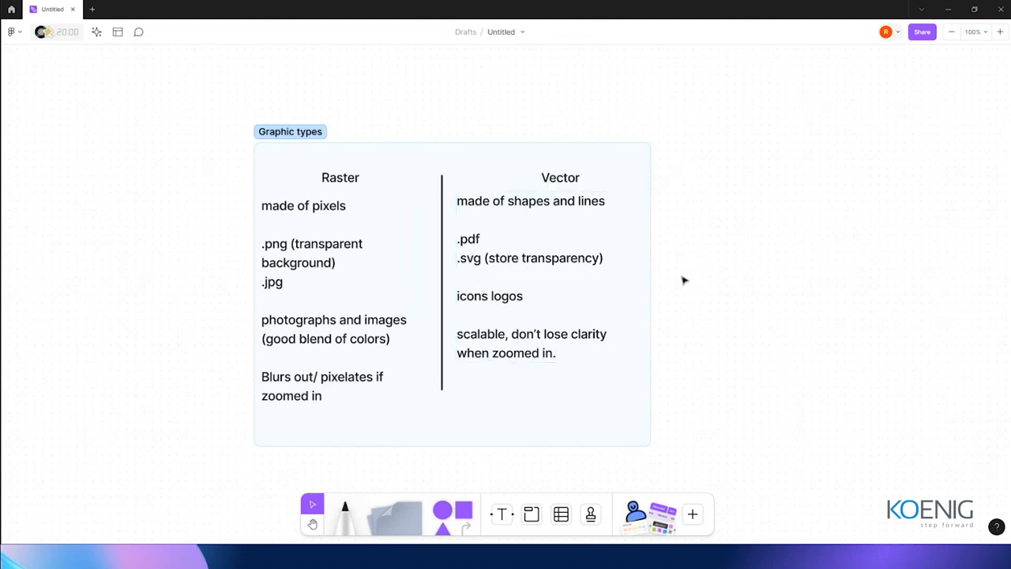
Step: Move the Vector text block down slightly so its first line aligns with the Raster text
left_click(508, 268)
left_click_drag(507, 268, 508, 272)
left_click(680, 300)
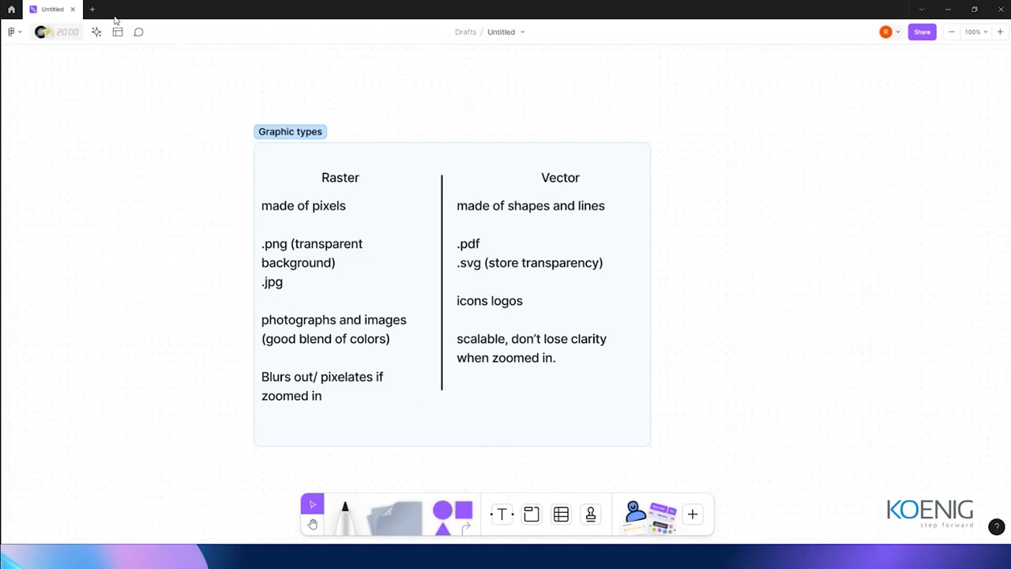
Step: Switch to the Vector Vs Raster slide to examine the SVG and PNG zoom comparison, and return to the FigJam board
left_click(950, 6)
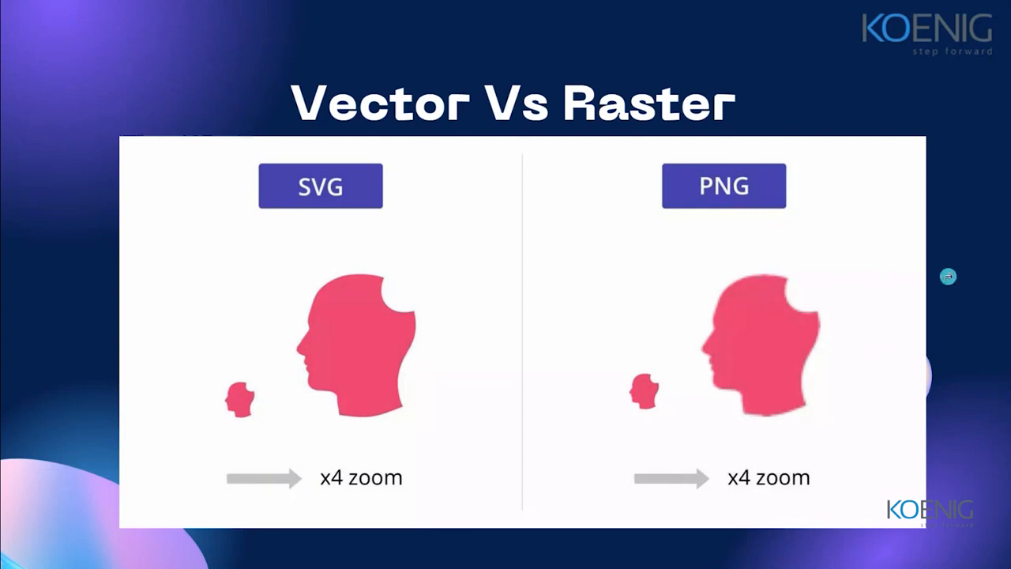
left_click(948, 277)
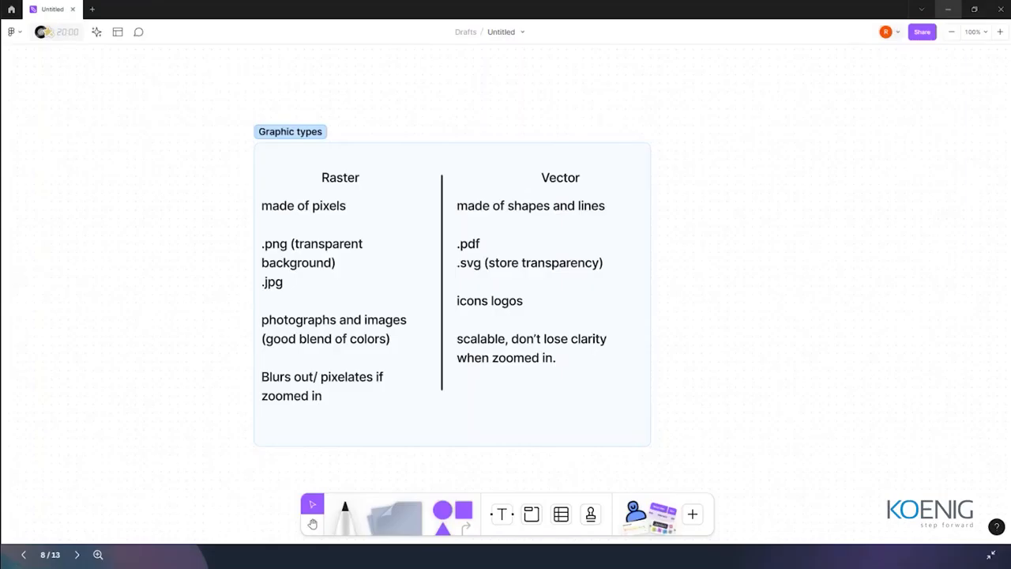
Step: Go to the Figma home page and open the Community from there
left_click(11, 8)
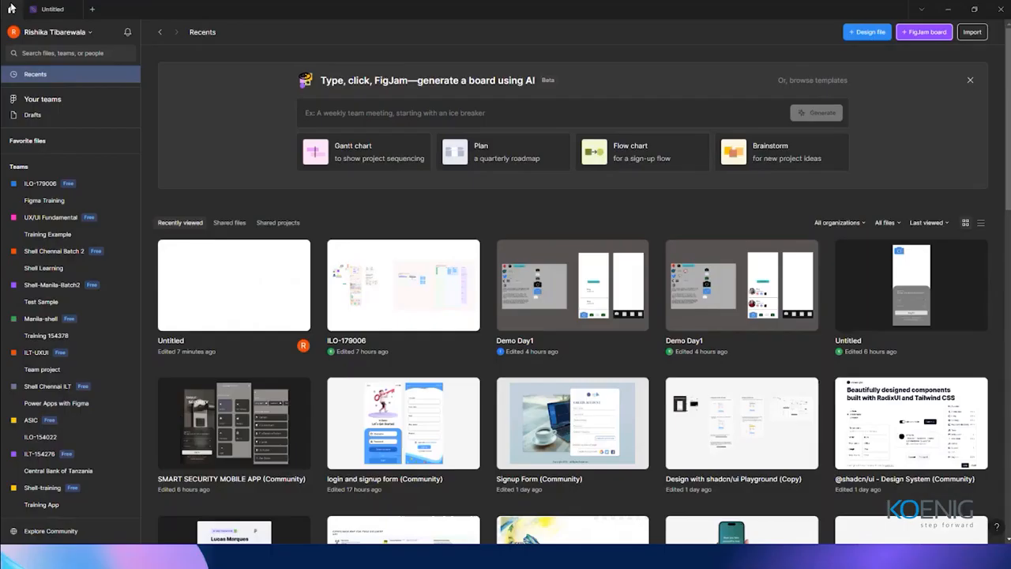
scroll(117, 460, "down", 5)
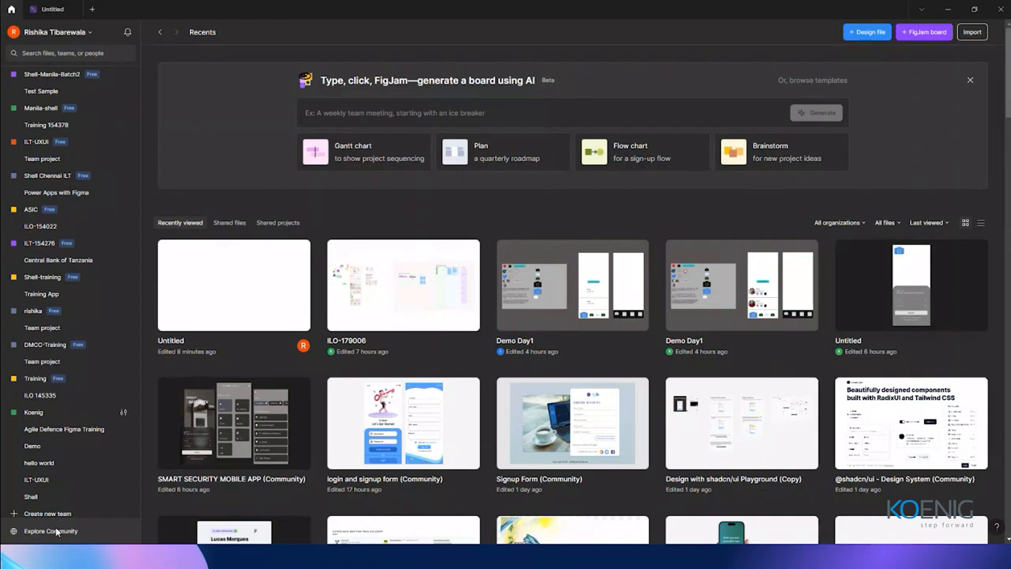
left_click(51, 531)
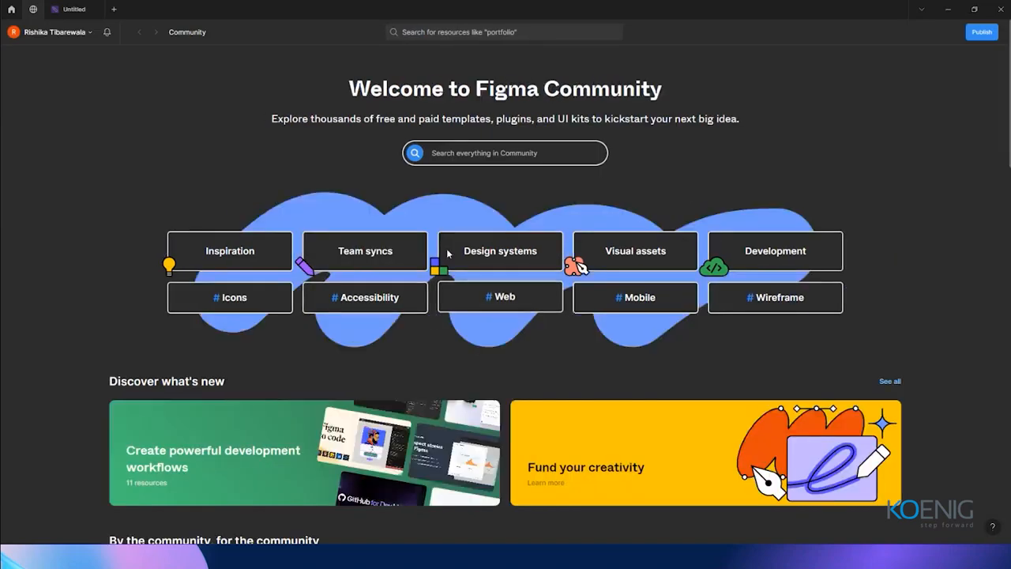
Step: Search the Figma Community for "signup form"
left_click(457, 154)
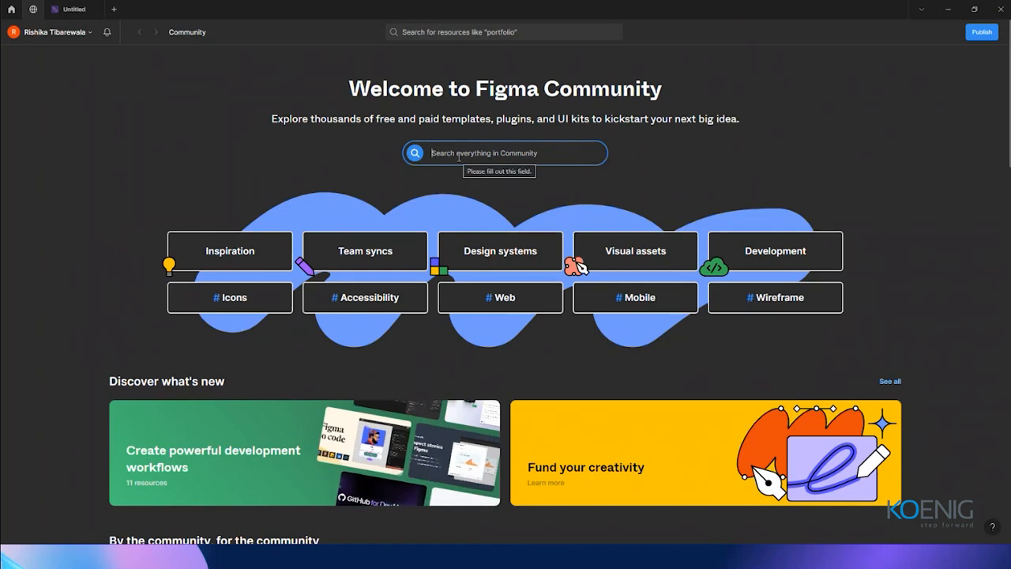
type("signi")
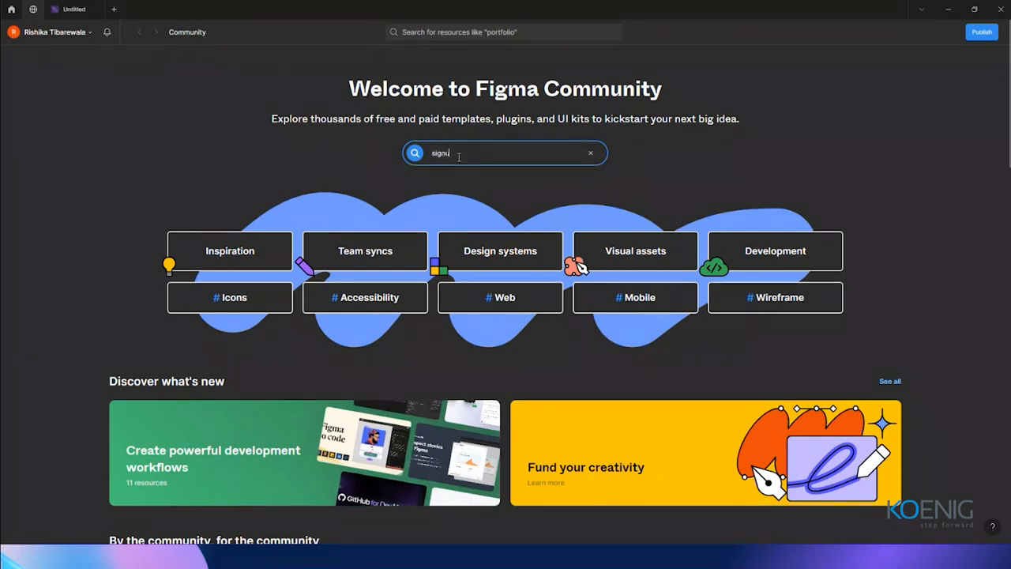
key("BackSpace")
type("up form")
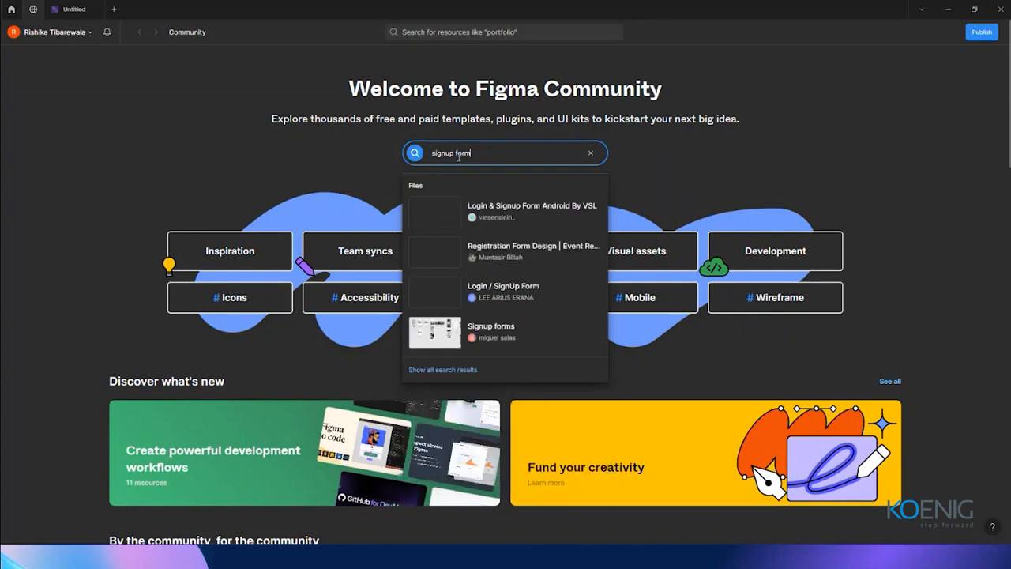
key("Return")
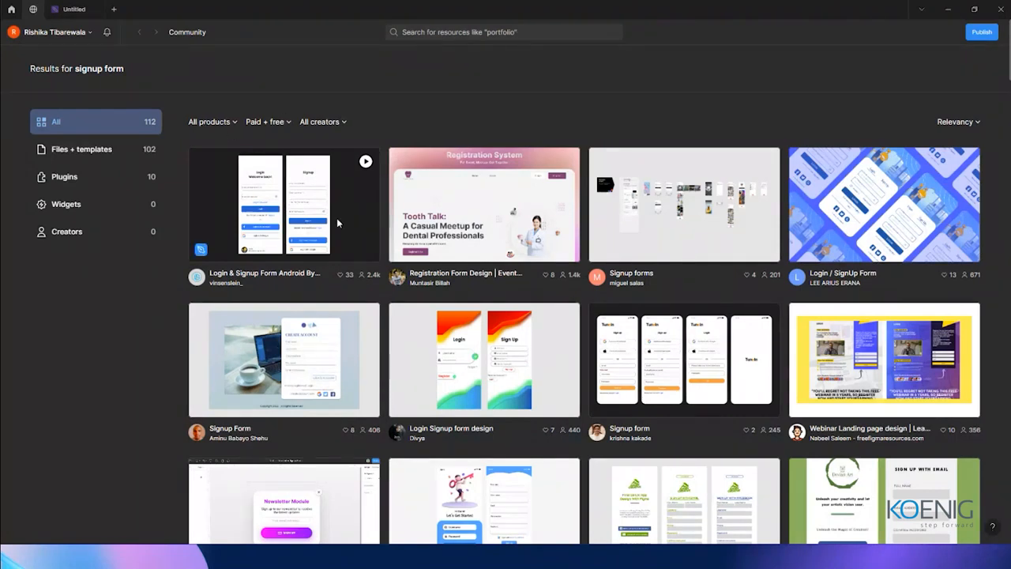
Step: Browse the signup form results and filter them to show only free resources
scroll(419, 417, "down", 2)
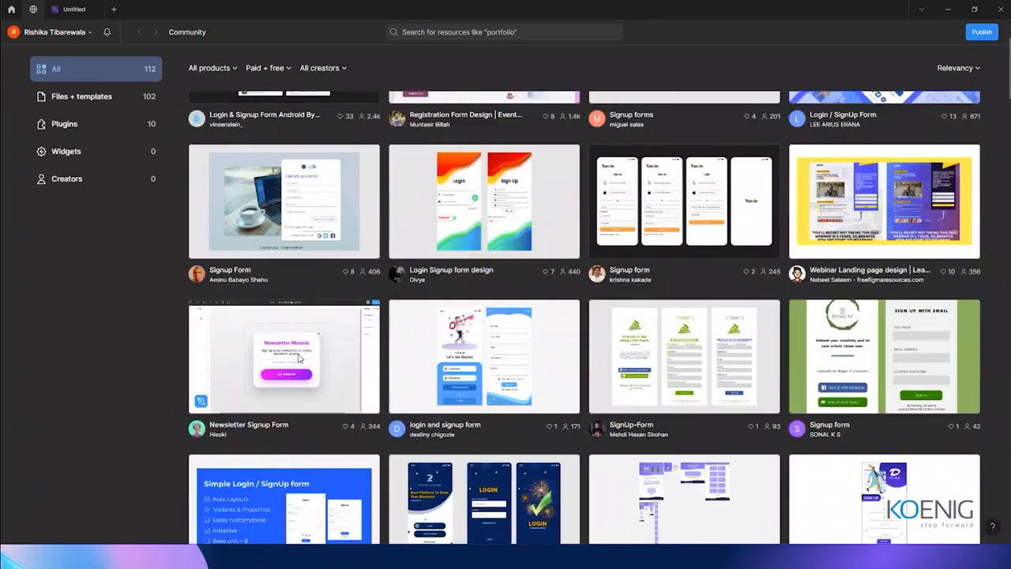
scroll(602, 387, "down", 2)
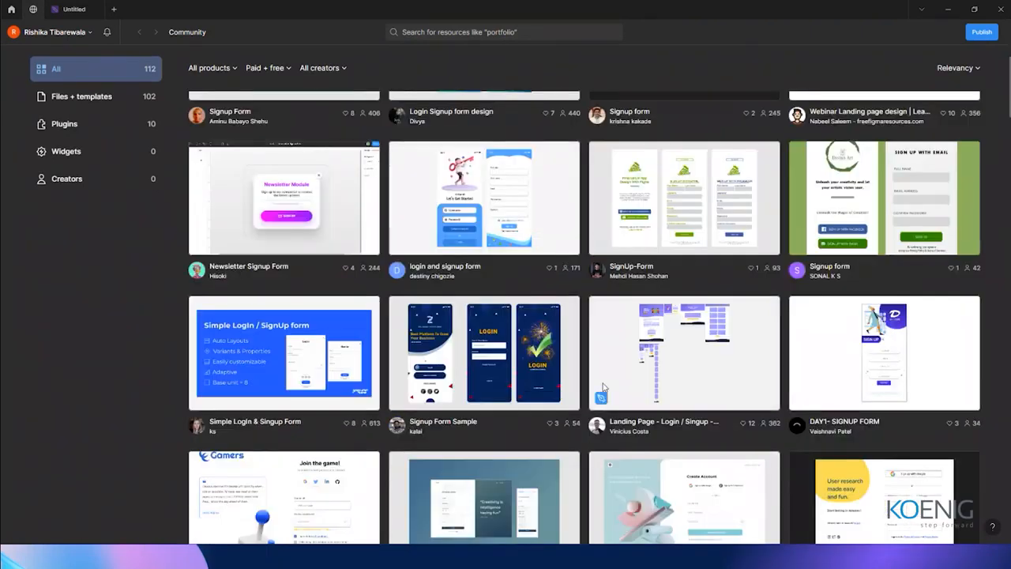
scroll(603, 387, "up", 5)
left_click(286, 124)
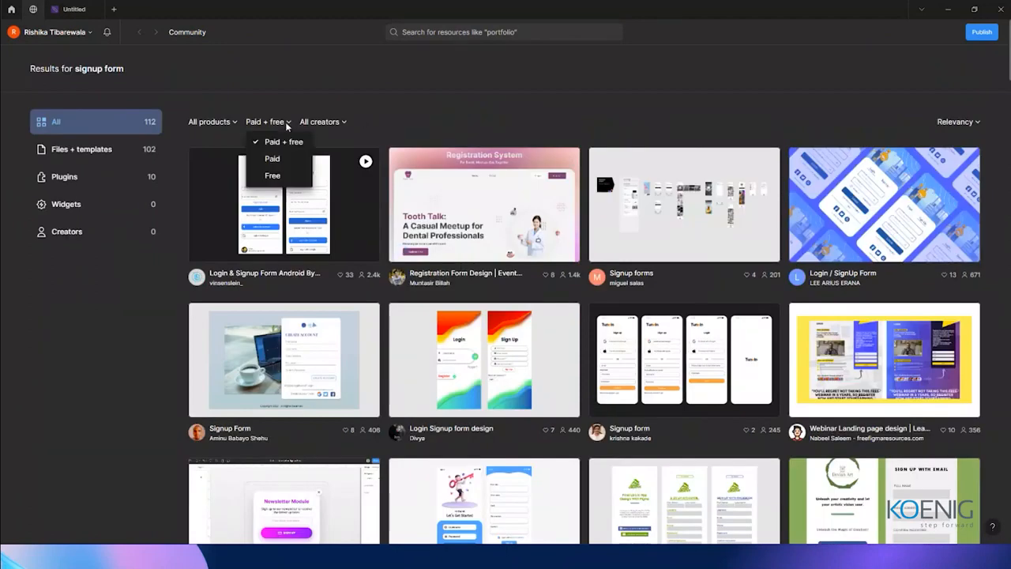
left_click(277, 181)
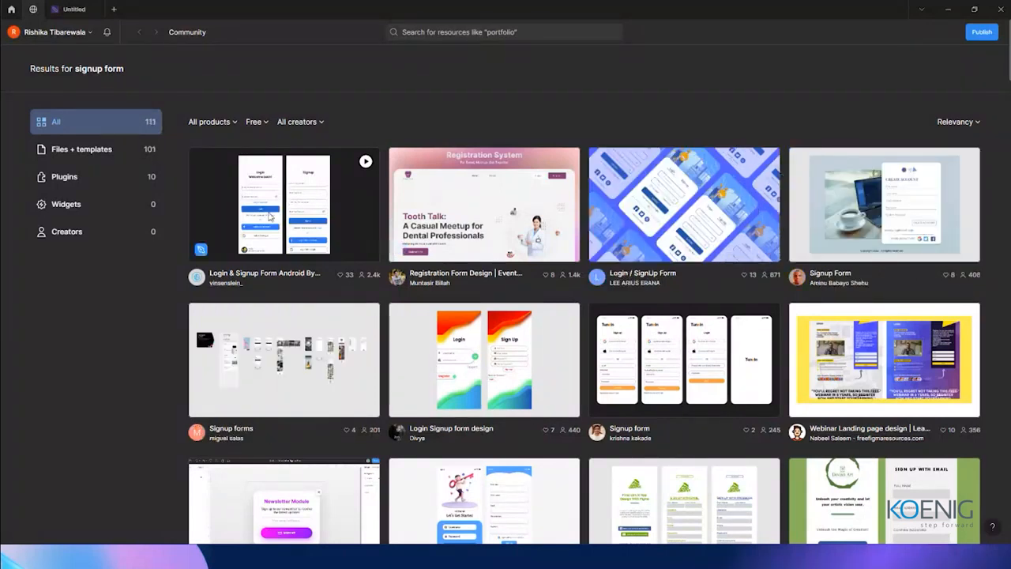
Step: Open the "Login & Signup Form Android By VSL" community file in Figma
left_click(302, 210)
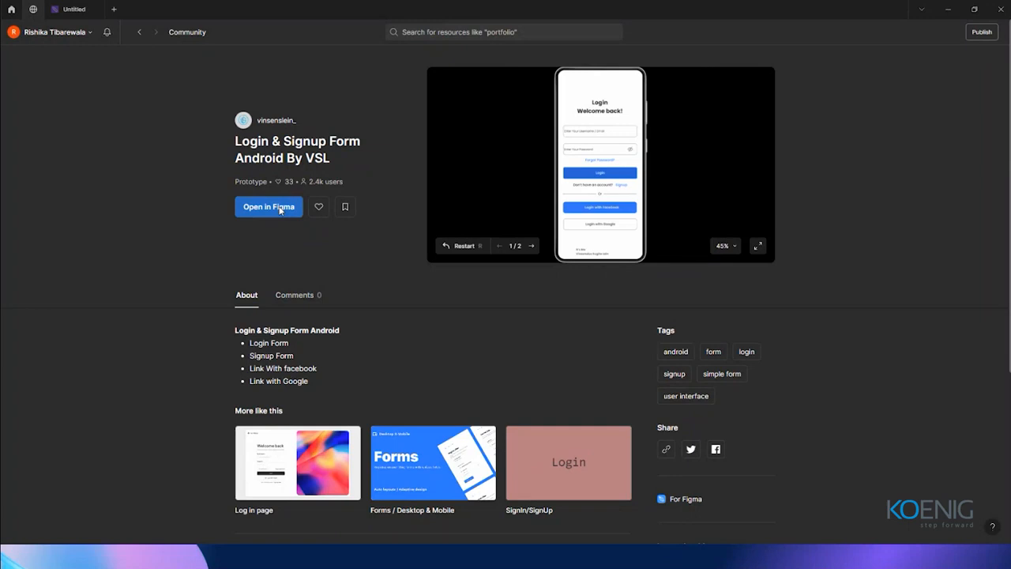
left_click(269, 207)
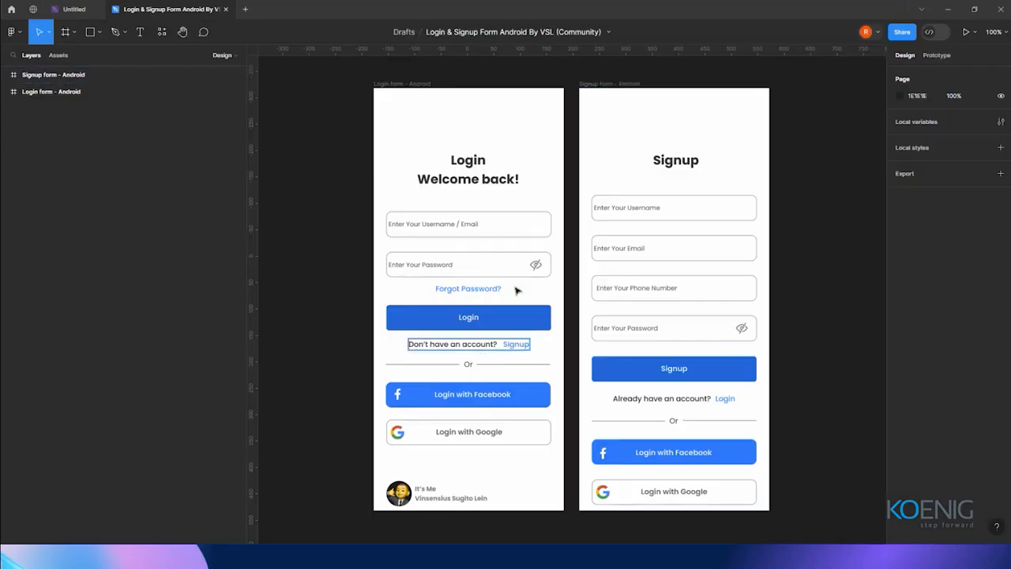
Step: Inspect the eye, Facebook and Google logo layers in the Login form and the eye icon in the Signup form
left_click(536, 267)
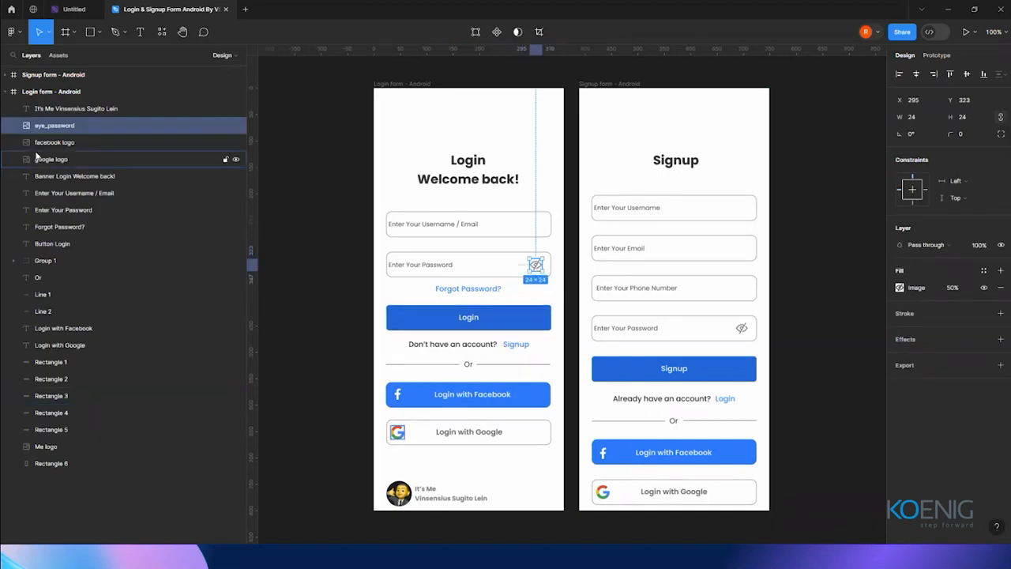
key("Tab")
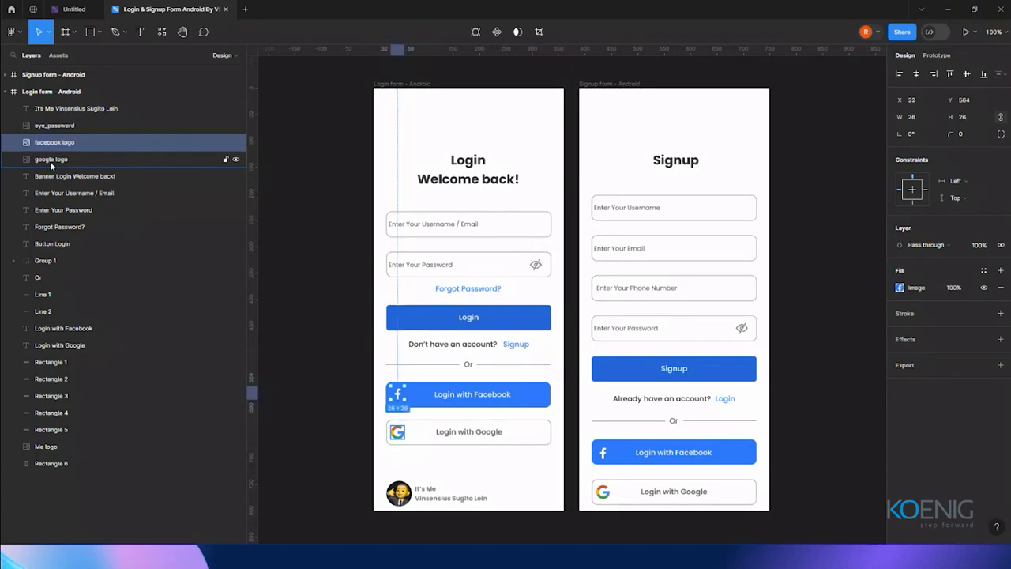
left_click(50, 161)
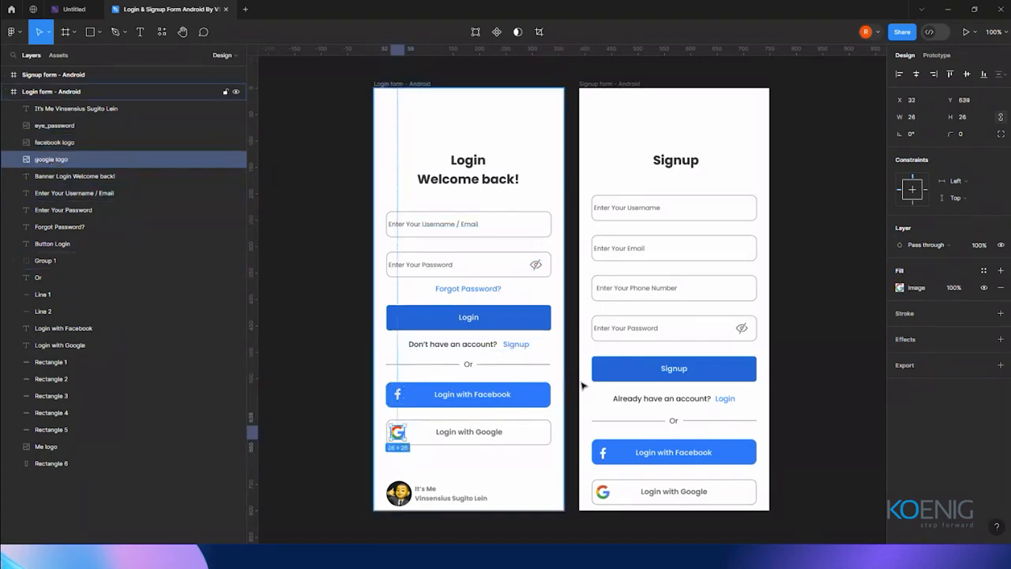
left_click(742, 331)
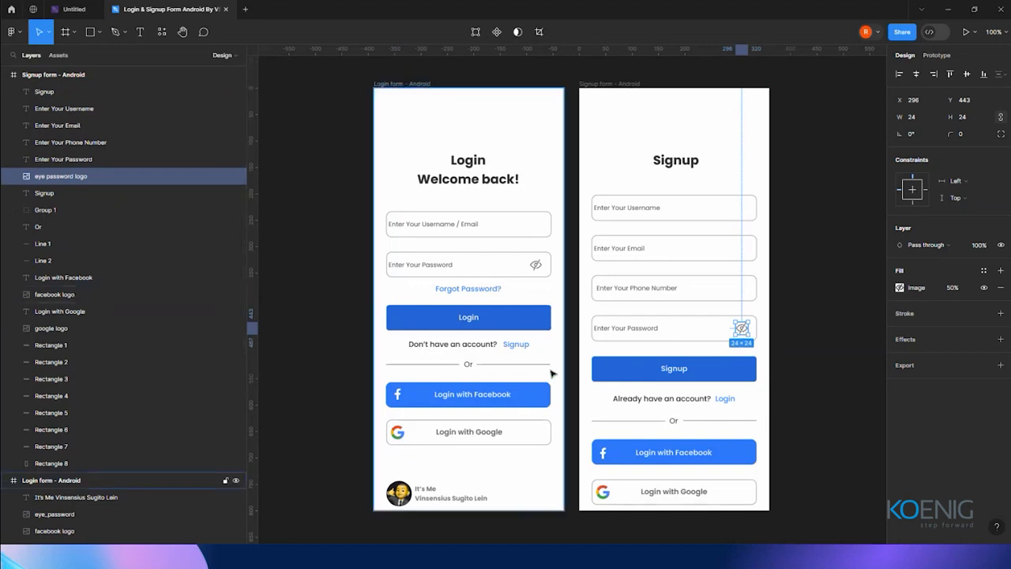
Step: Return to the Community signup form results and open the "Sign up form" design with the yellow blob in Figma
left_click(33, 8)
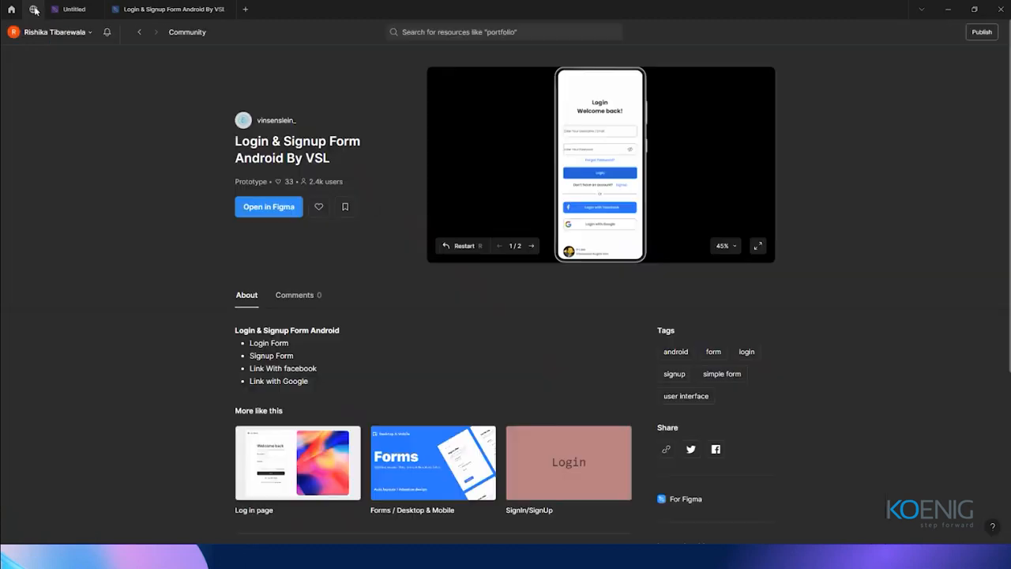
left_click(138, 31)
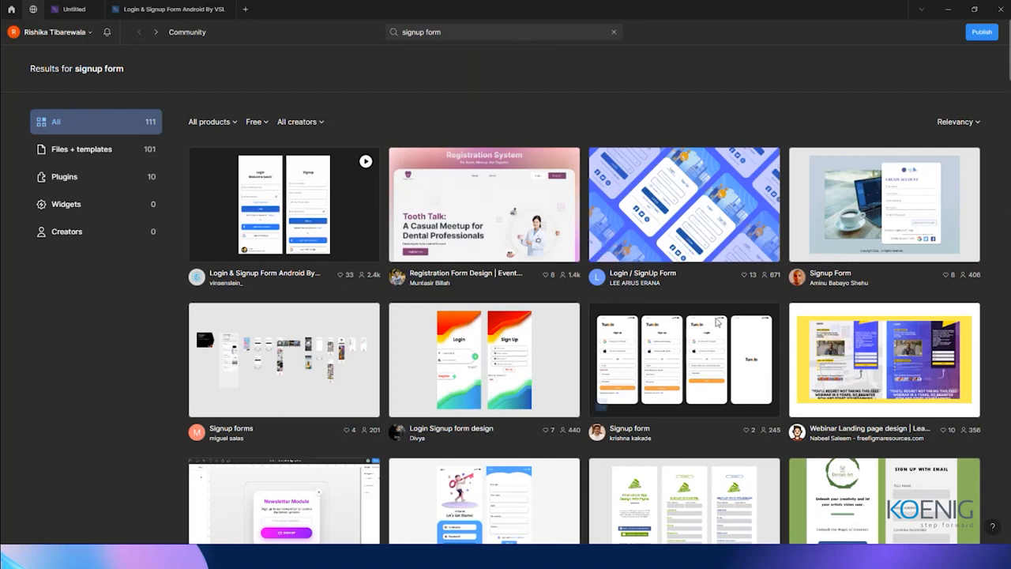
scroll(717, 321, "down", 1)
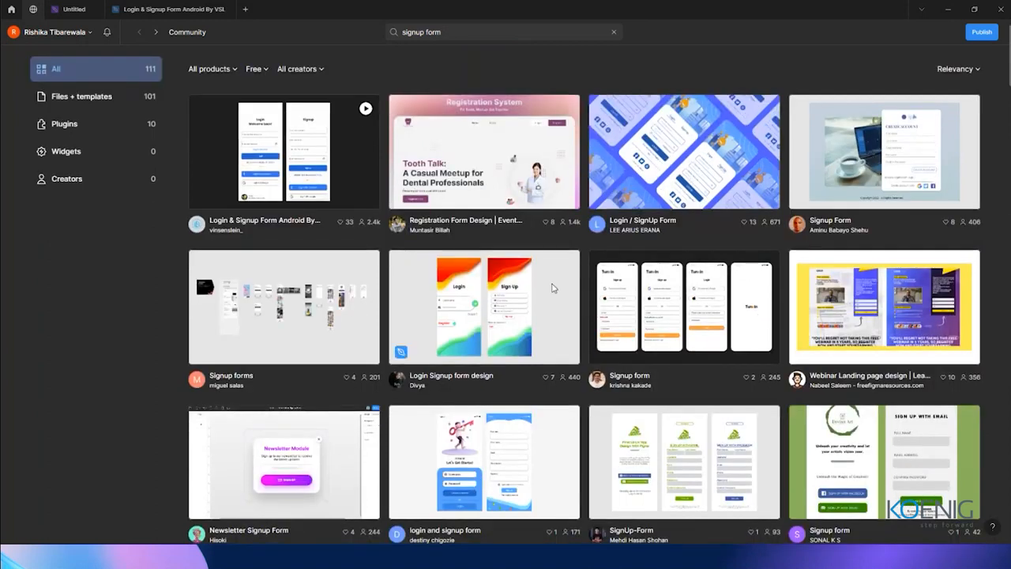
scroll(553, 289, "down", 1)
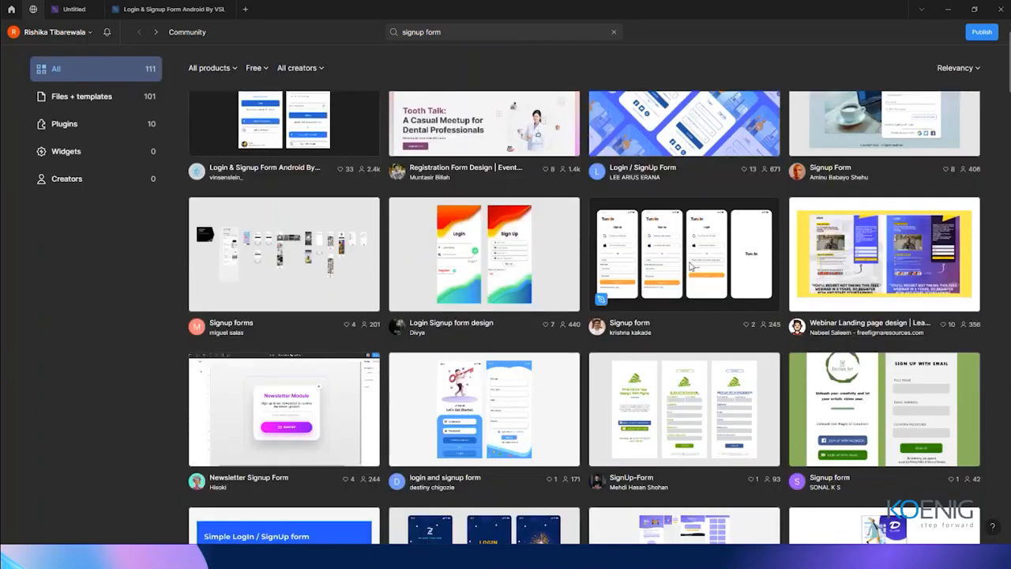
scroll(537, 395, "down", 1)
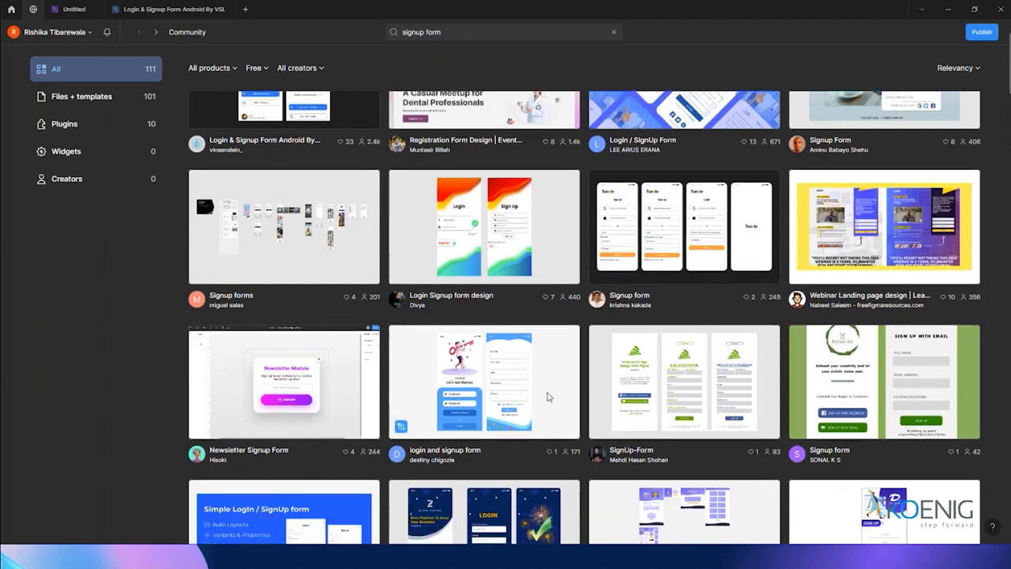
scroll(549, 397, "down", 2)
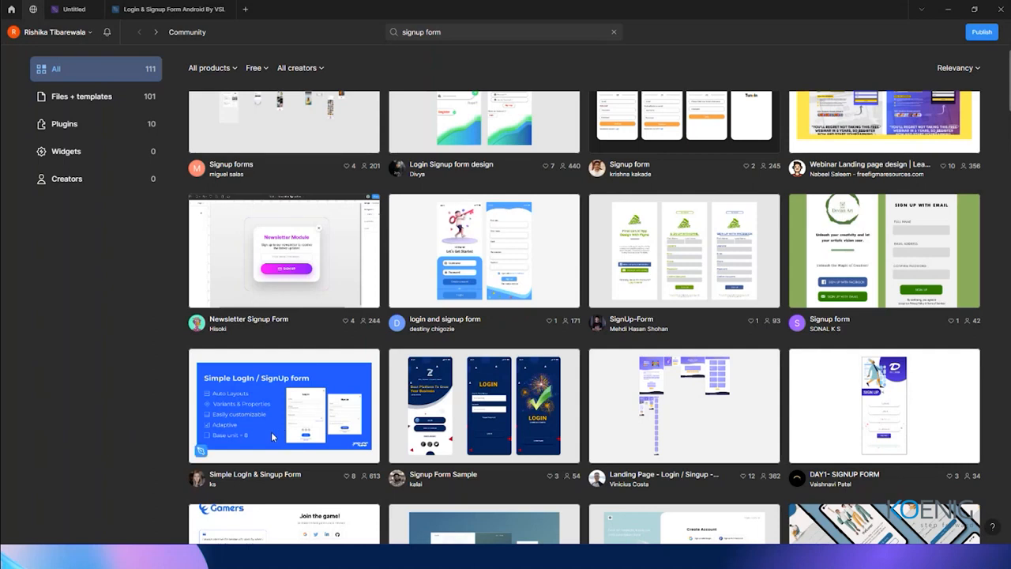
scroll(378, 399, "down", 2)
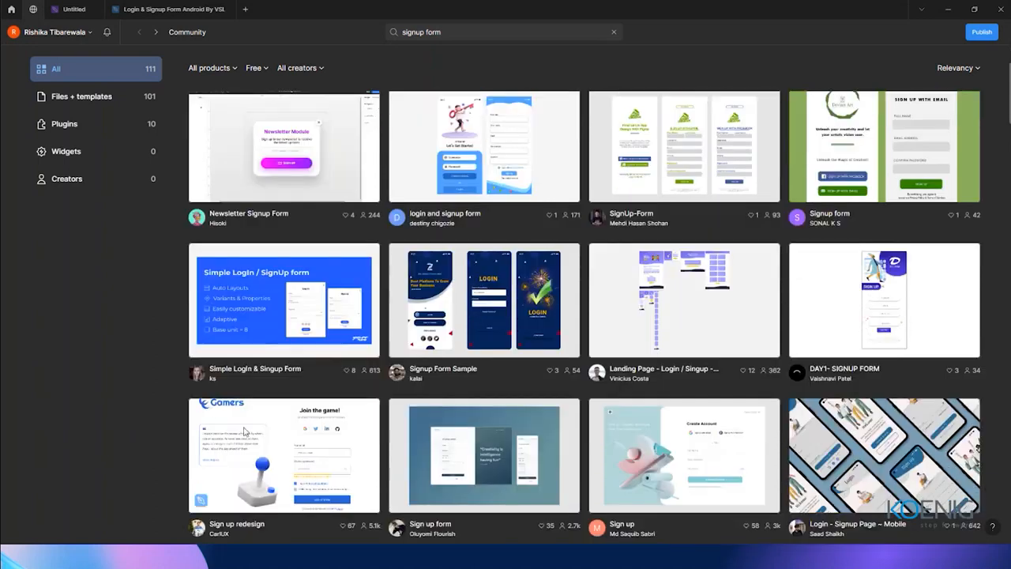
scroll(517, 318, "down", 3)
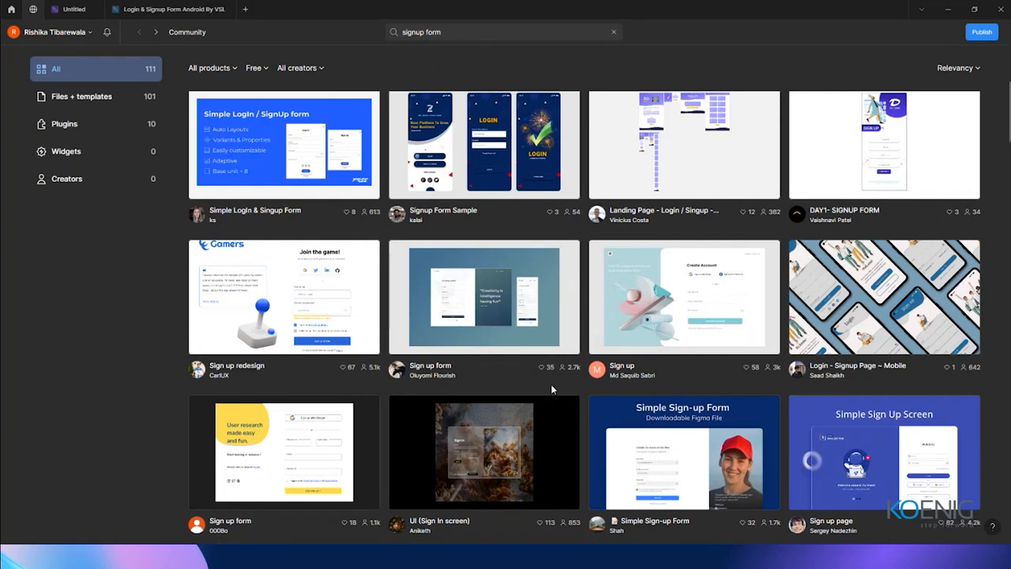
scroll(550, 384, "down", 2)
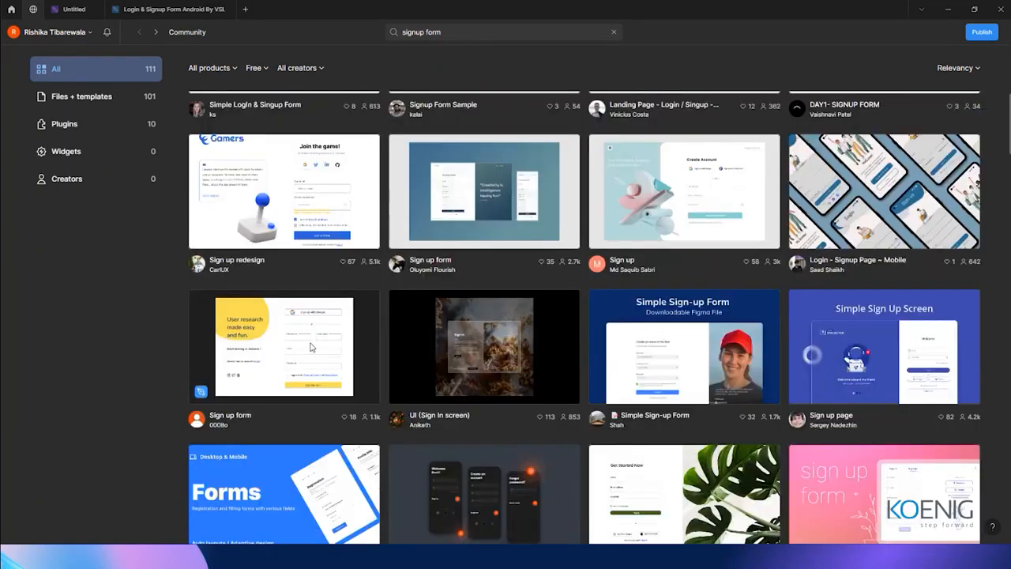
left_click(311, 346)
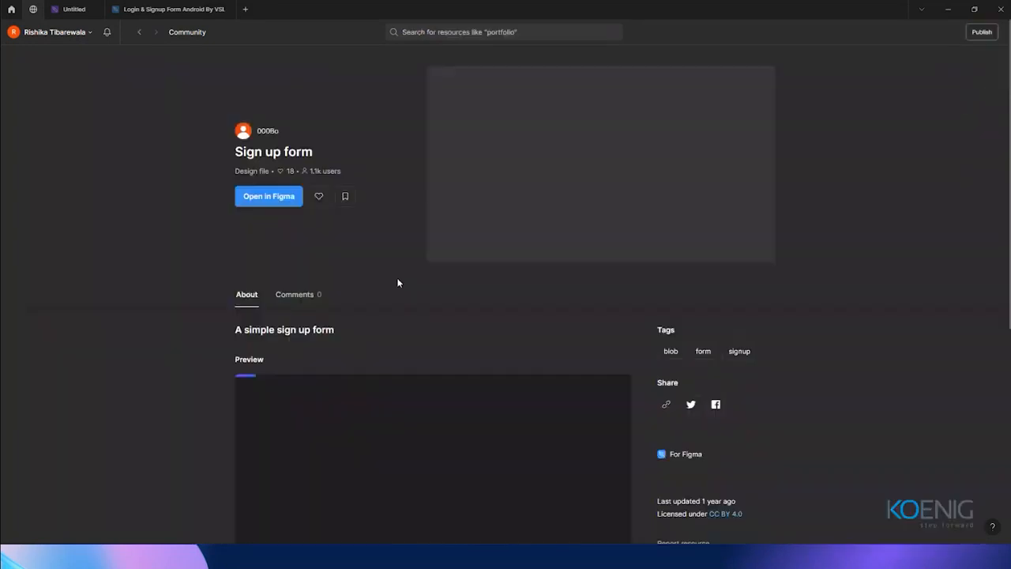
left_click(267, 195)
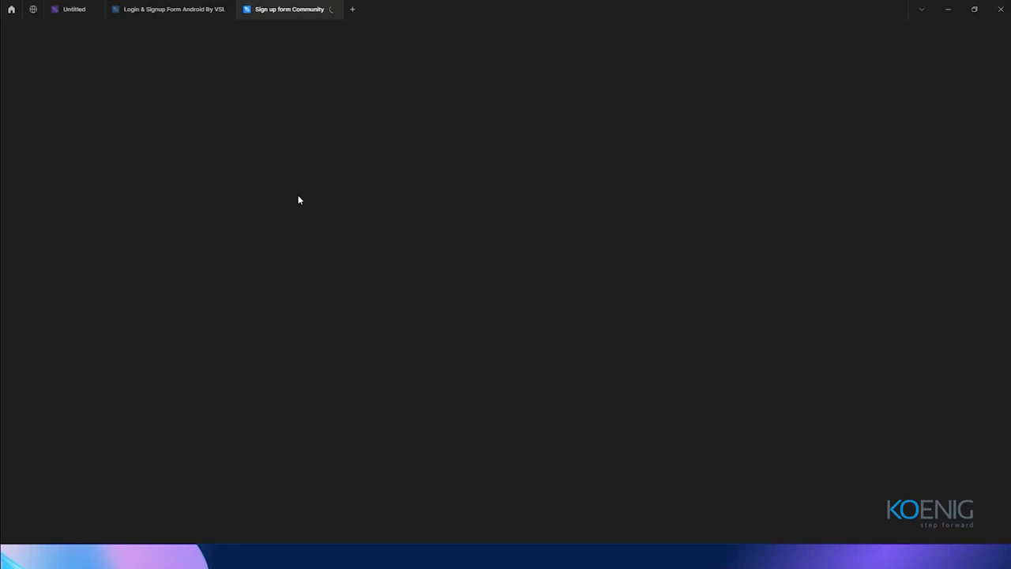
Step: Go back to the Login & Signup Form file, narrow the layer list and collapse the Signup form and Login form frames
left_click(169, 8)
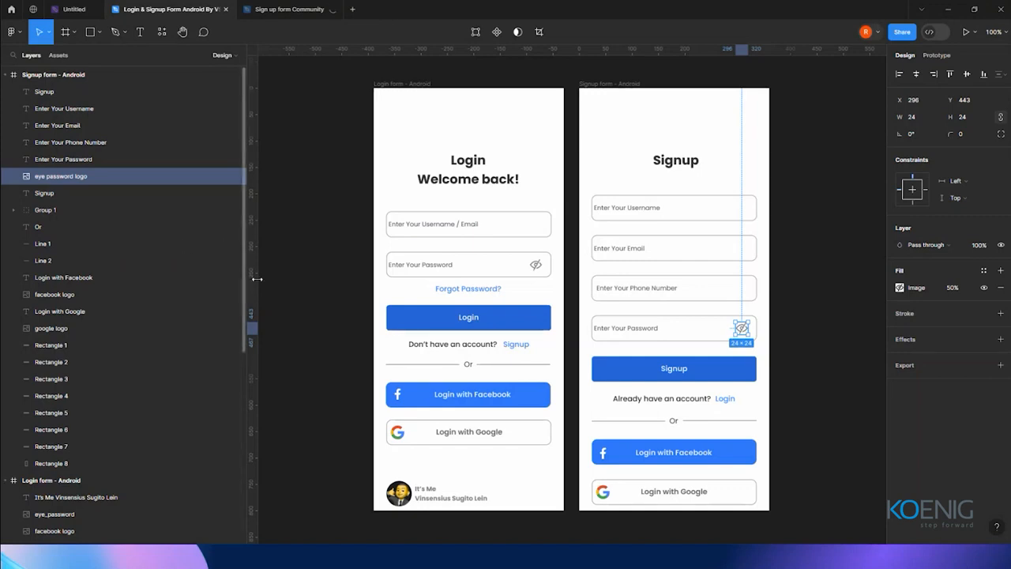
left_click(292, 290)
left_click_drag(245, 275, 148, 270)
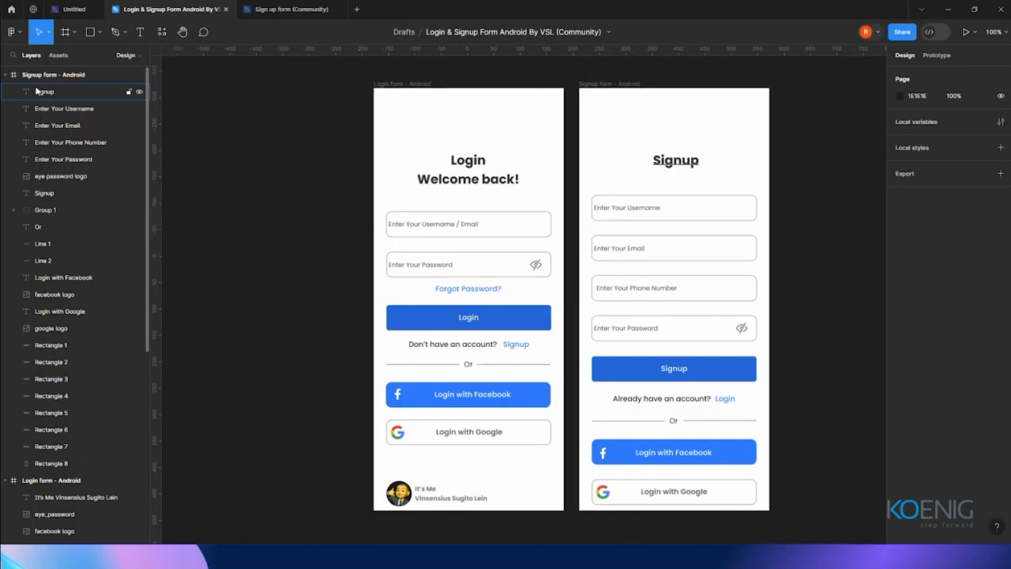
left_click(13, 74)
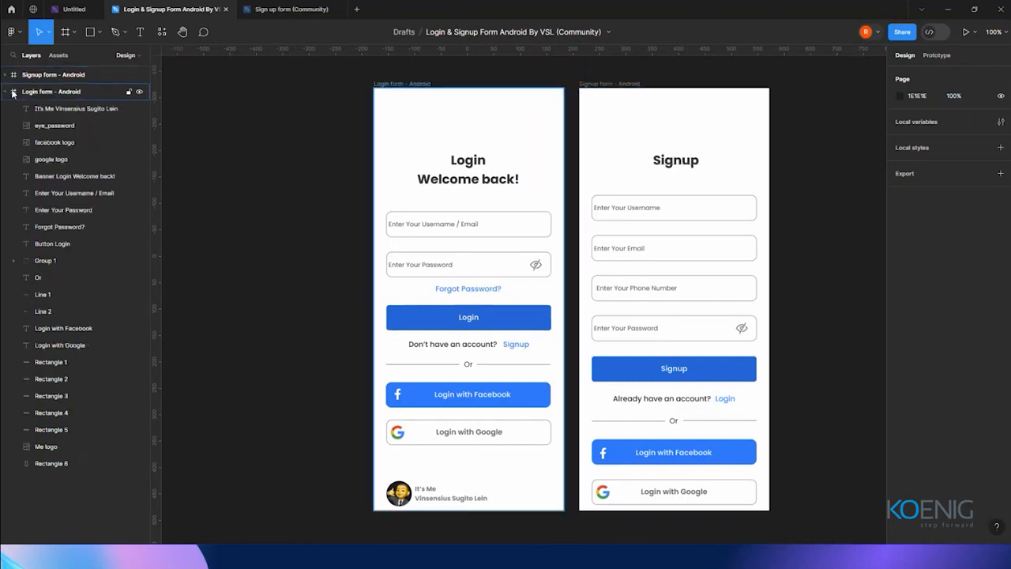
left_click(13, 91)
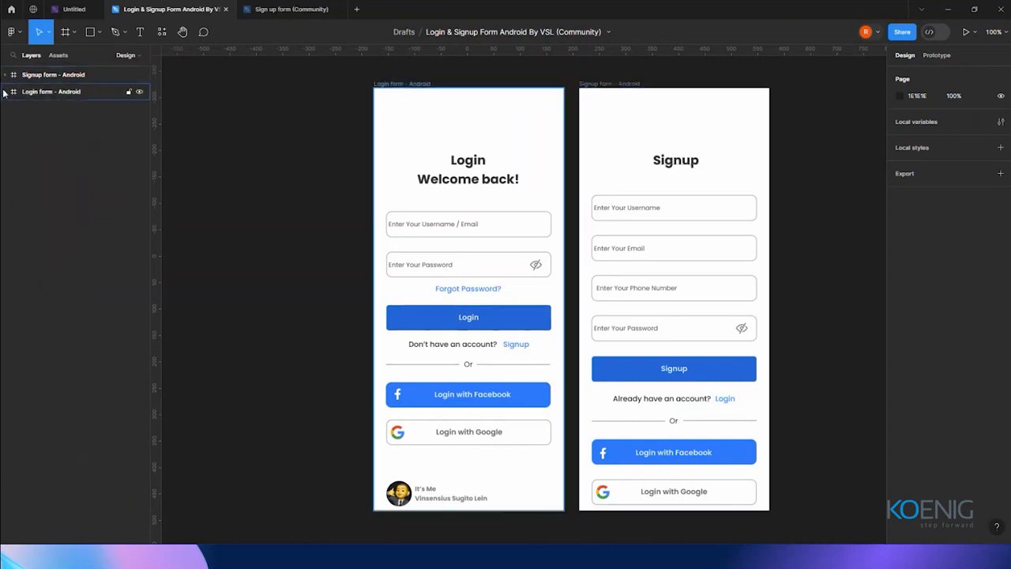
Step: Expand the Login form - Android frame and move its eye_password layer to the bottom of the layer order
left_click(3, 92)
left_click(54, 128)
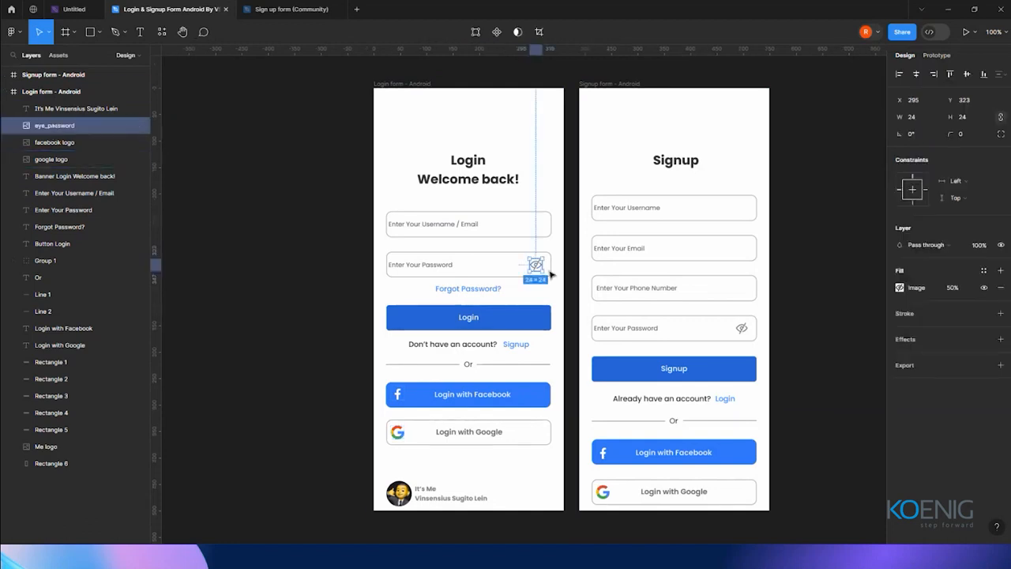
left_click_drag(67, 128, 56, 466)
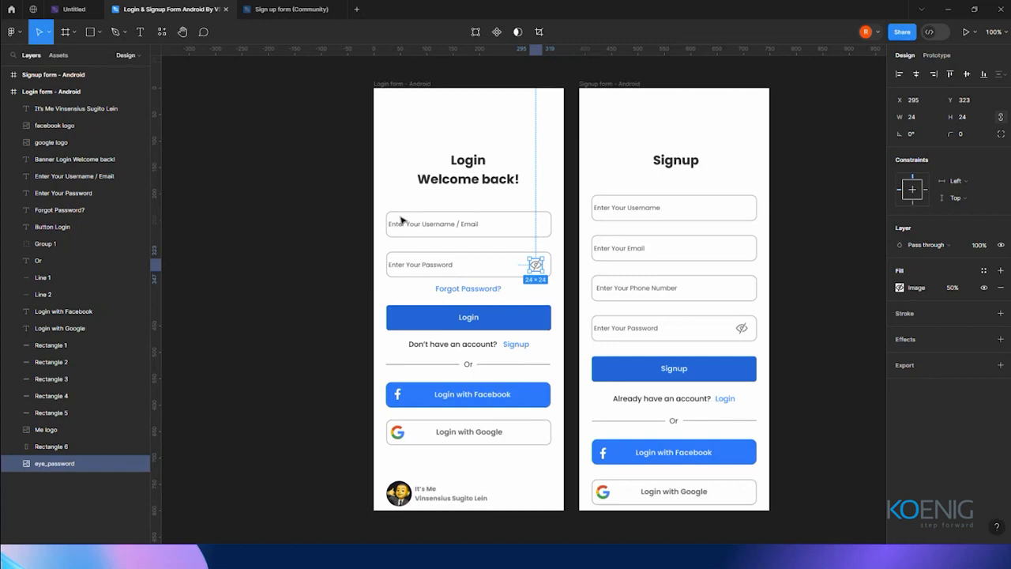
left_click(248, 364)
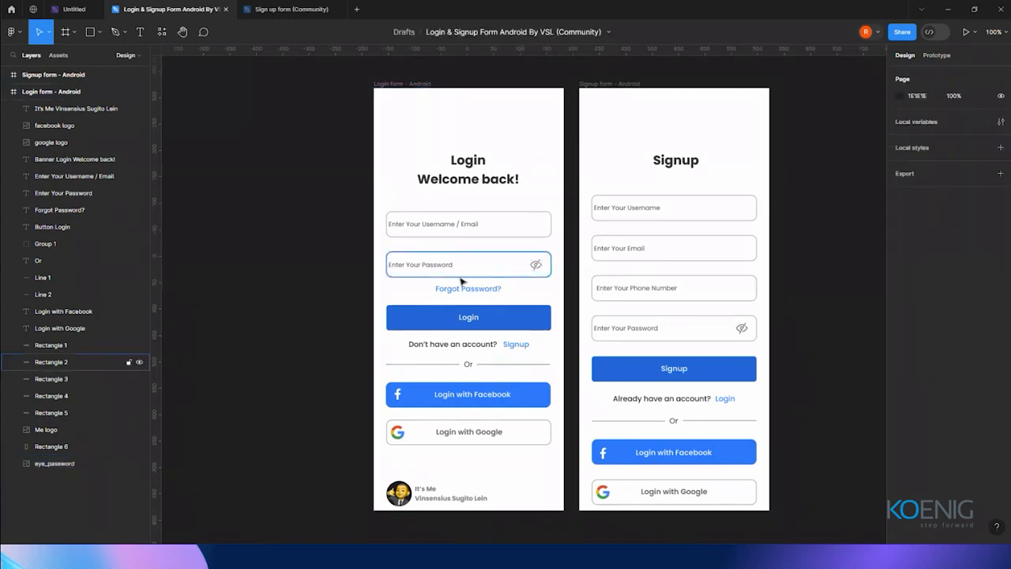
Step: Try moving the blue Login button rectangle over the password field to cover the eye icon, and undo the move
left_click(512, 275)
left_click(520, 327)
left_click_drag(520, 327, 520, 278)
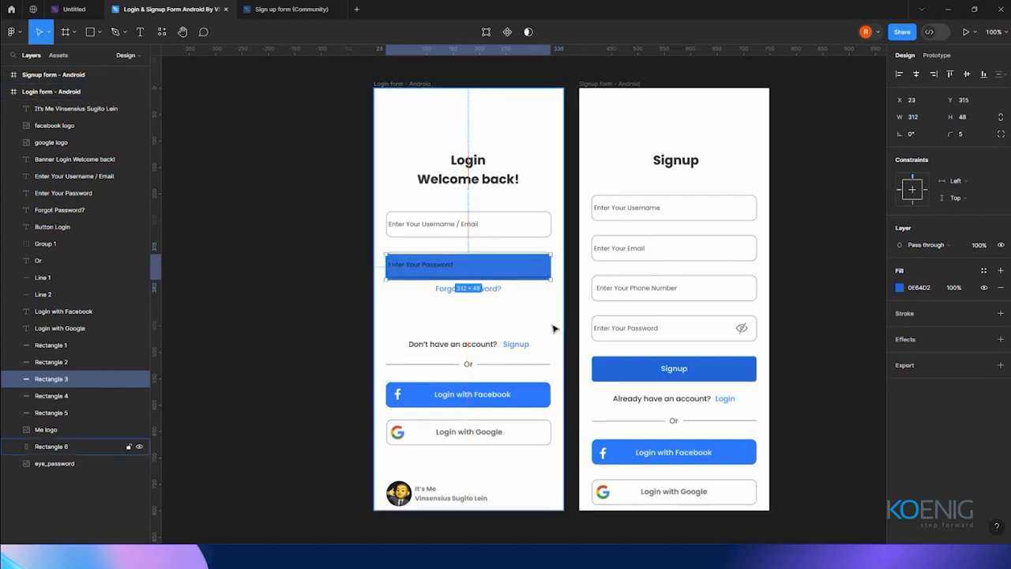
key("ctrl+z")
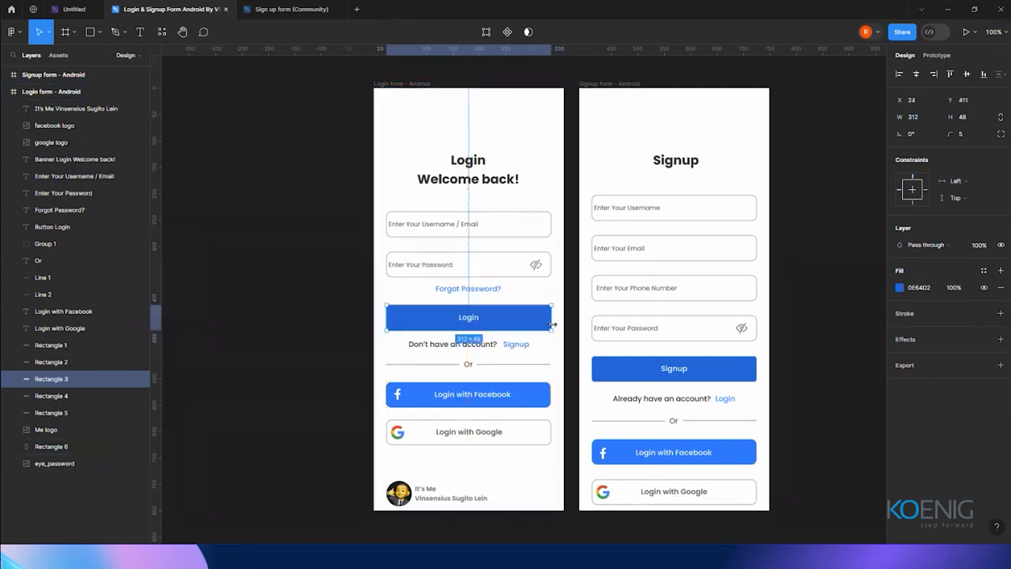
Step: Move the eye_password layer back up between the first text layer and the facebook logo layer, and clear the selection
left_click_drag(83, 466, 87, 122)
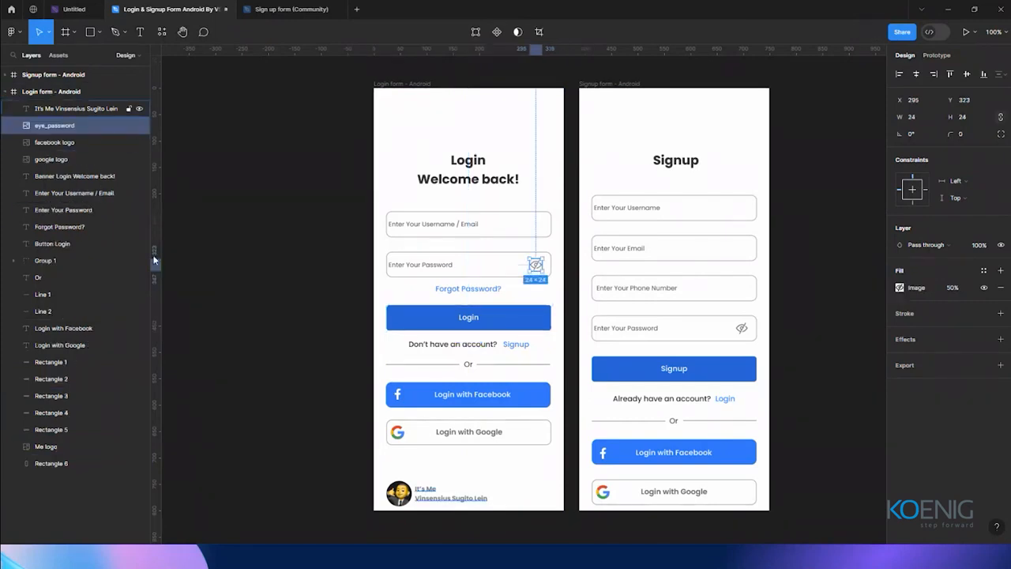
left_click(299, 292)
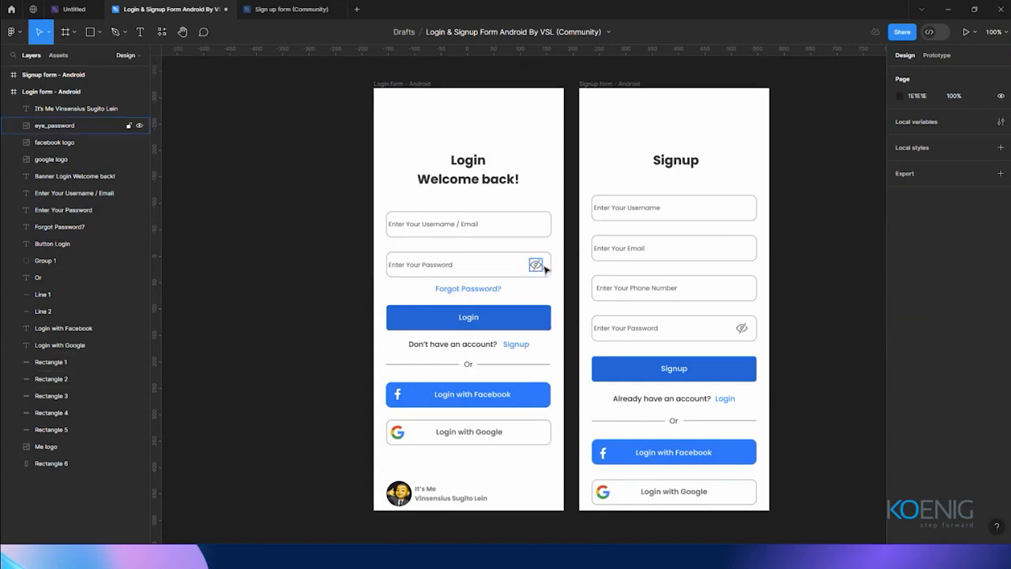
Step: Switch to the Sign up form file, expand the Desktop - 1 frame and select the Sign up with Google group
left_click(288, 11)
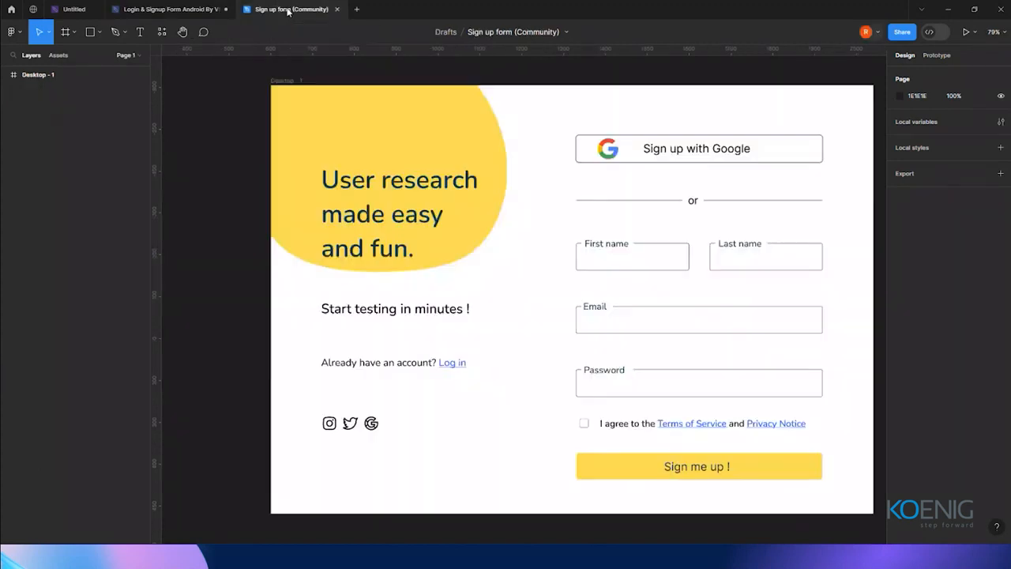
left_click(7, 75)
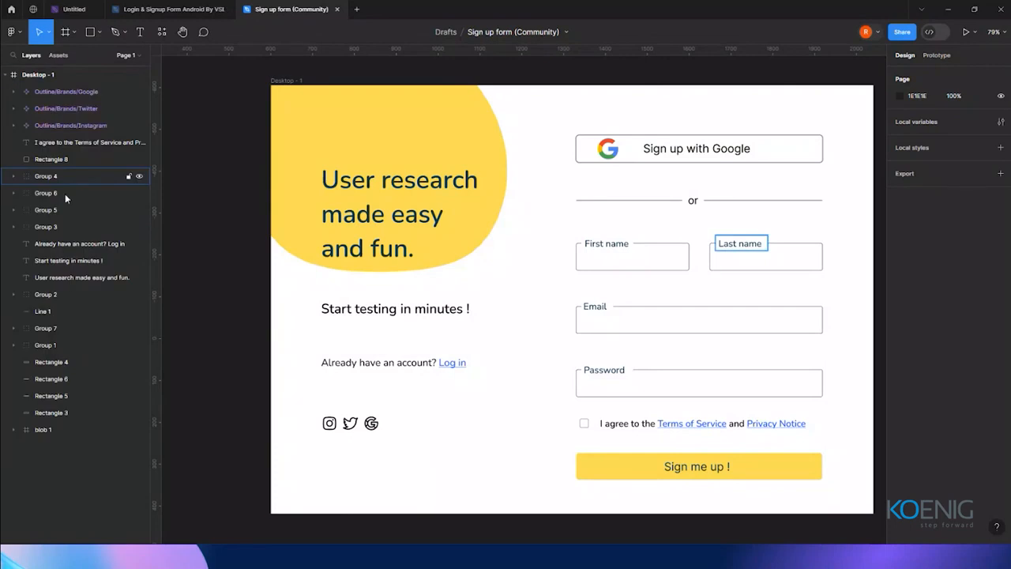
left_click(608, 153)
Step: Inspect the Instagram, Twitter and Google icon components, including the Icon layer nested inside the Instagram one
left_click(332, 425)
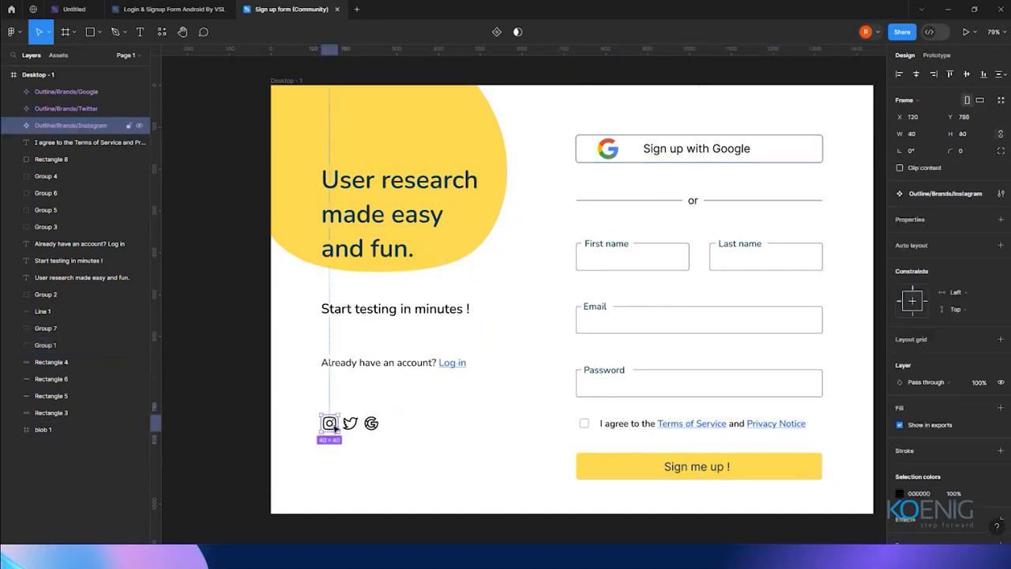
left_click(14, 125)
left_click(53, 141)
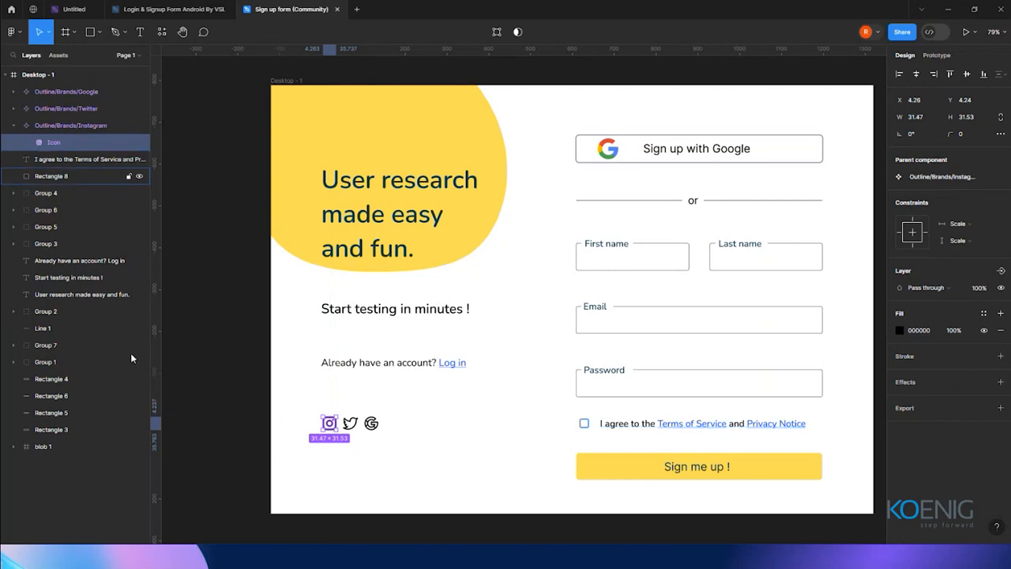
left_click(350, 425)
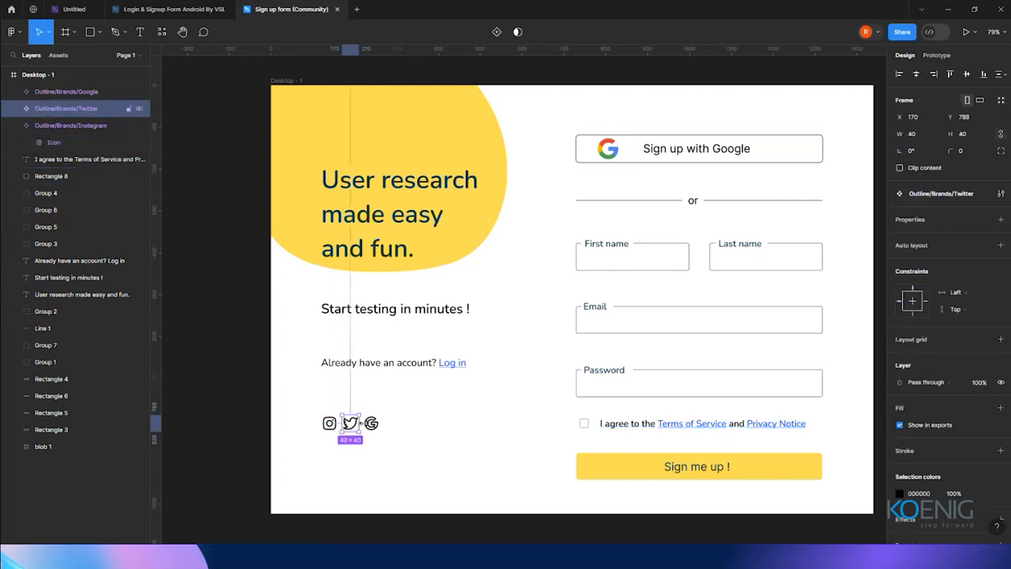
left_click(371, 425)
left_click(330, 424)
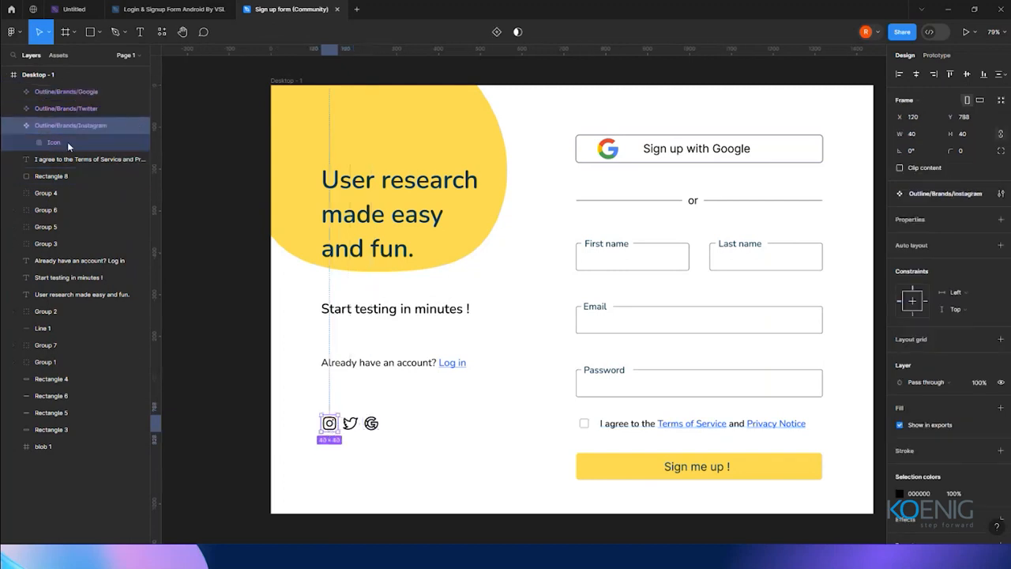
left_click(13, 125)
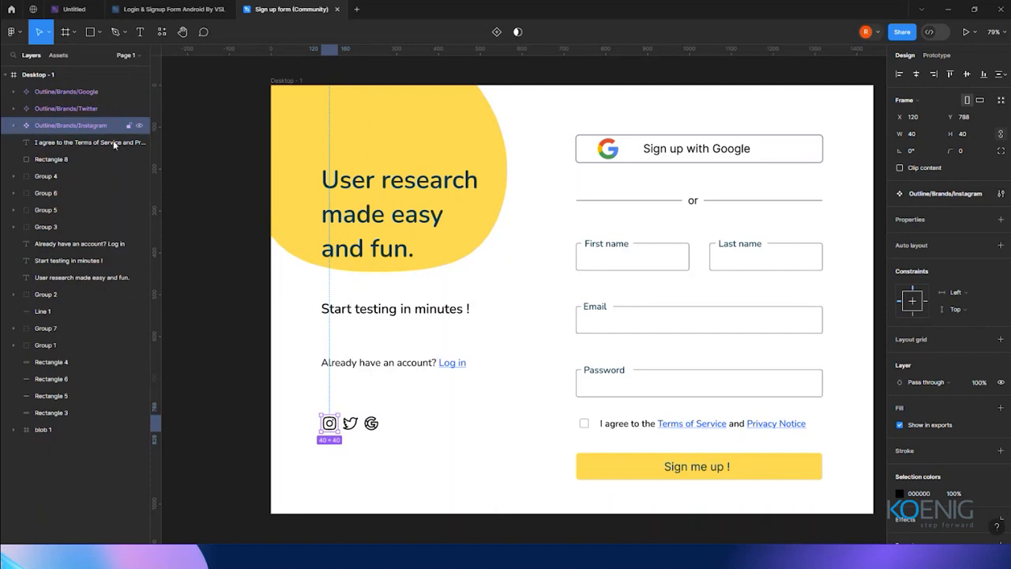
left_click(205, 225)
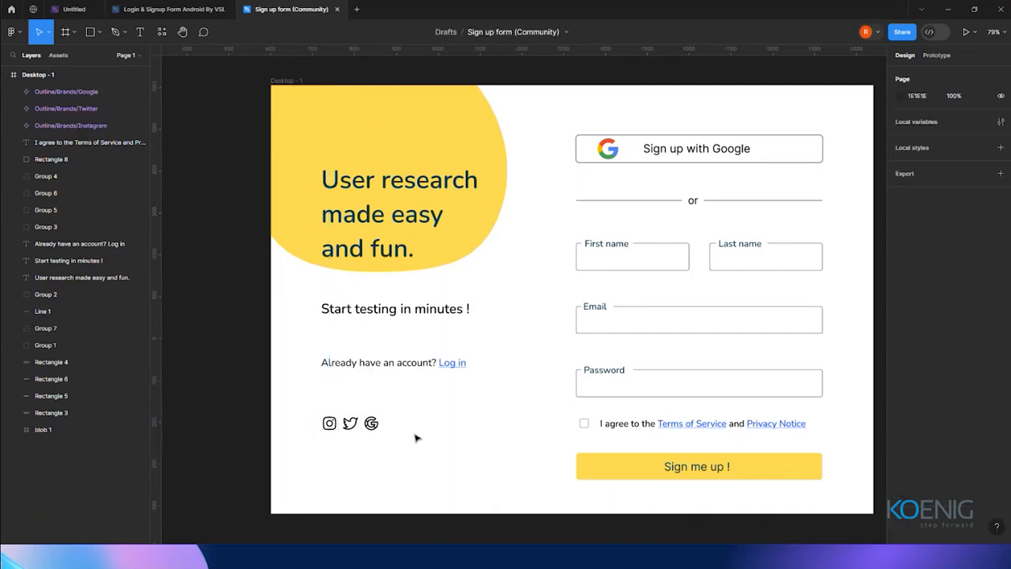
Step: Select the yellow blob 1 frame, expand it and examine the Vector layer inside
left_click(474, 123)
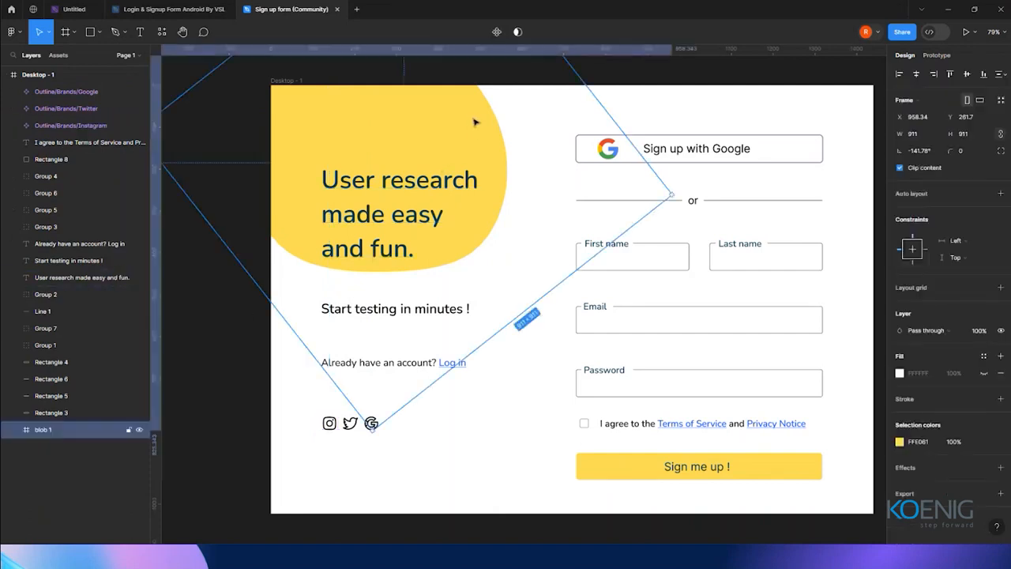
left_click(14, 429)
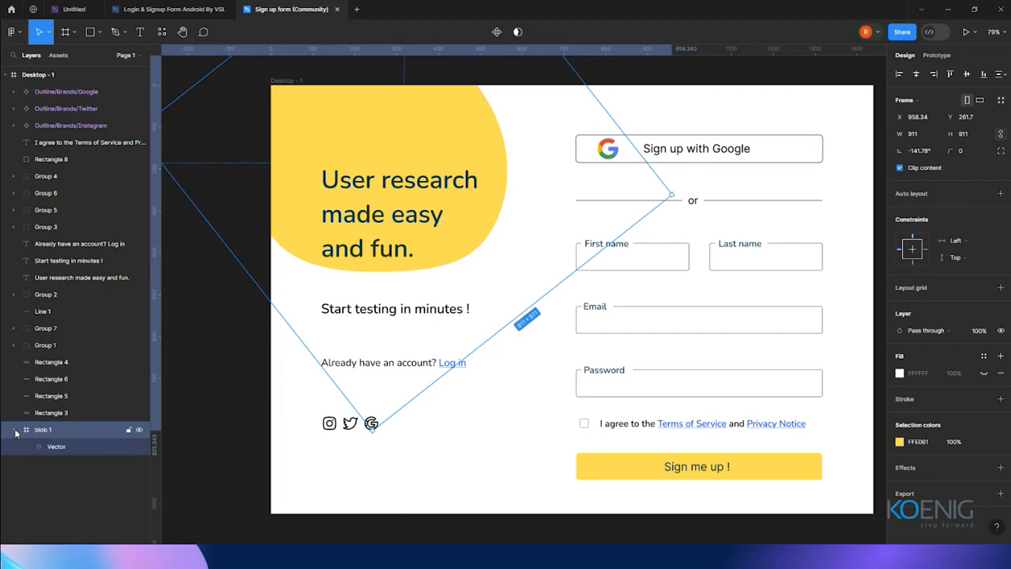
left_click(63, 448)
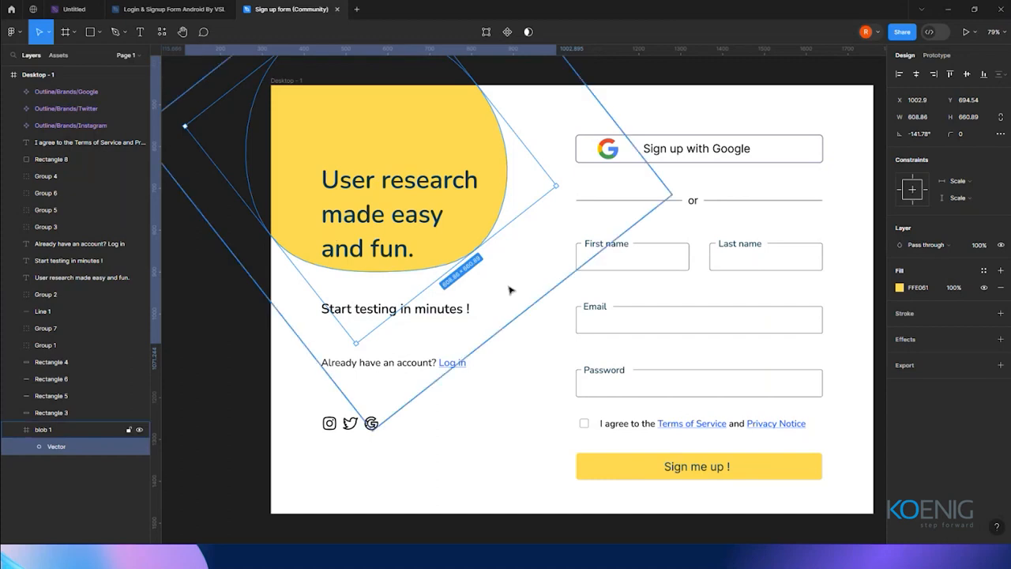
left_click(232, 288)
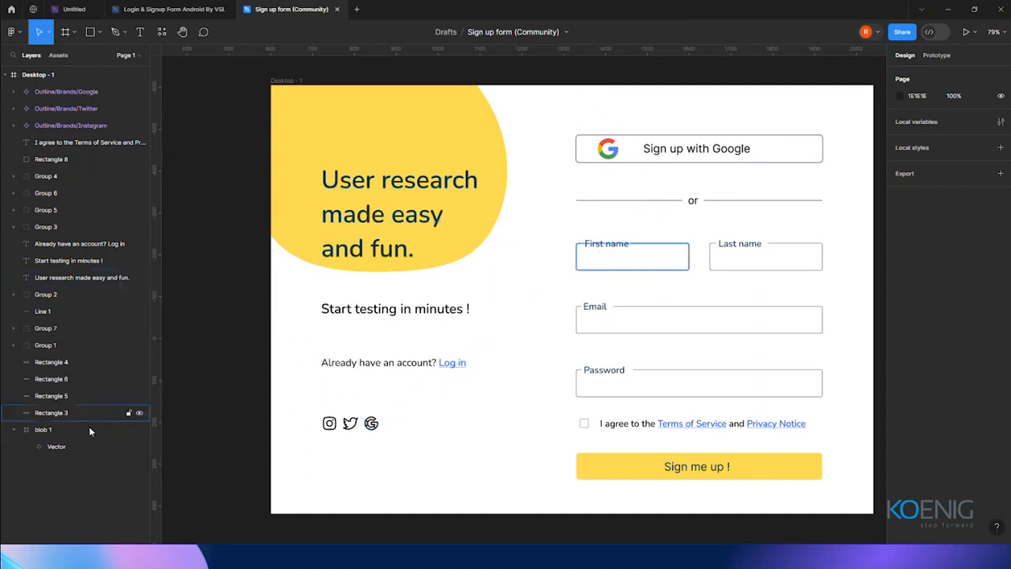
Step: Add an export setting to the yellow blob's Vector layer, set its format to SVG and show the export preview
left_click(68, 448)
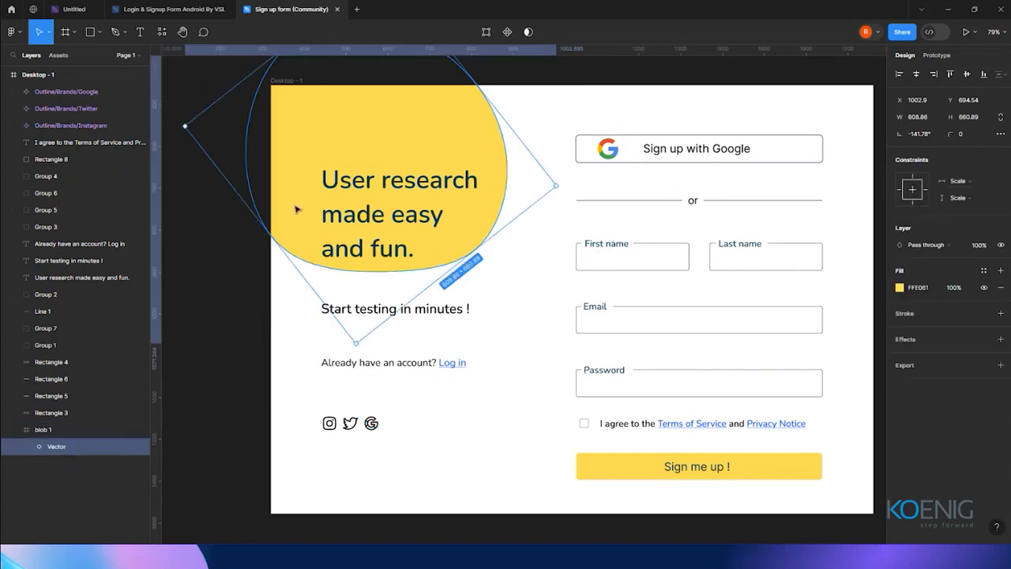
left_click(1000, 365)
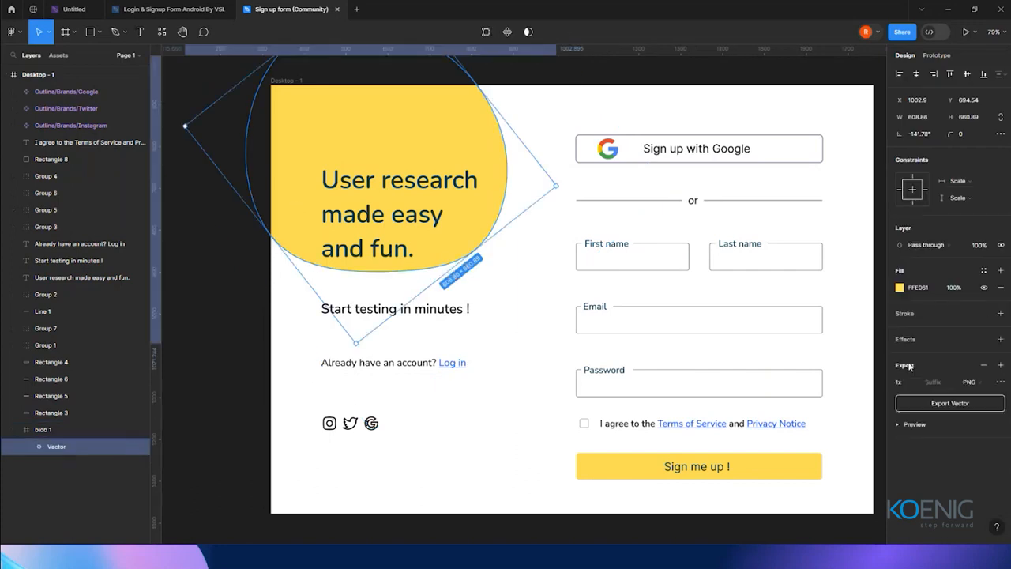
left_click(970, 382)
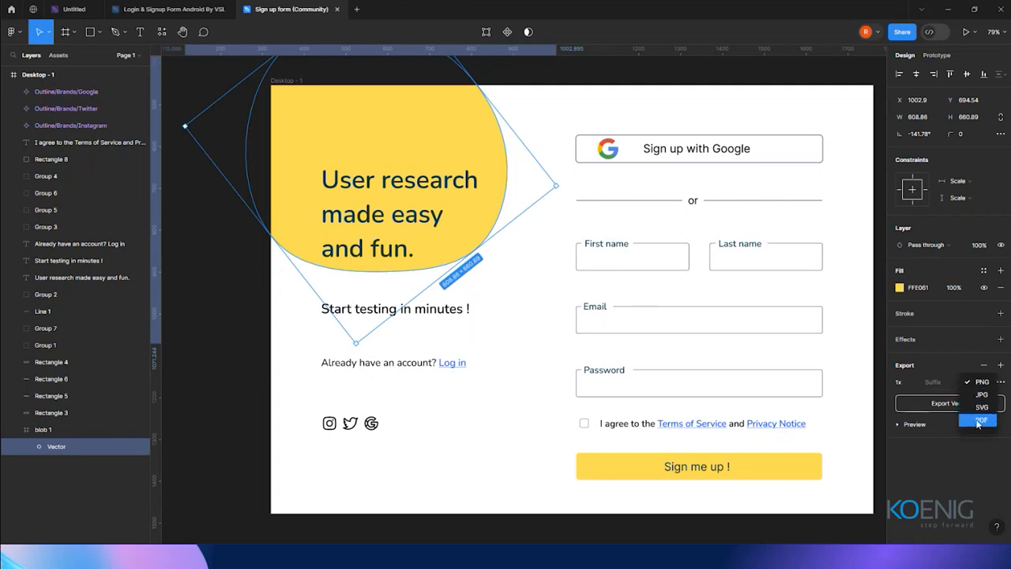
left_click(979, 407)
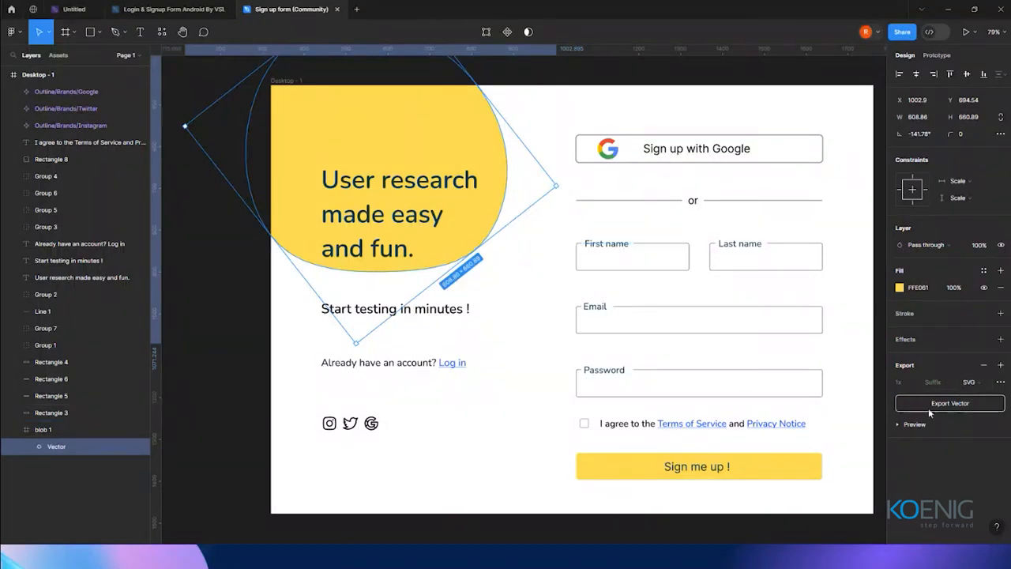
left_click(897, 427)
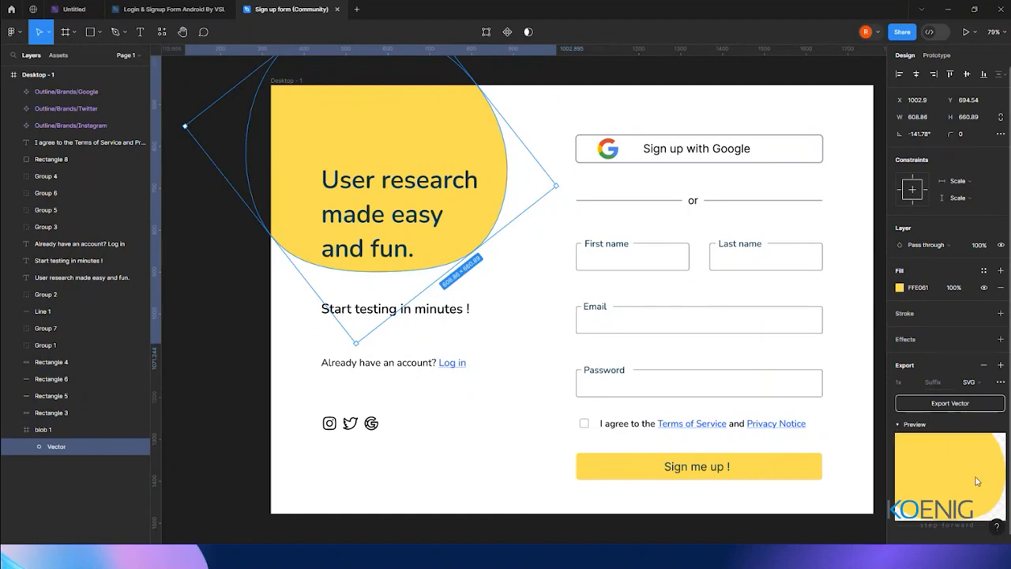
Step: Set the Instagram icon component's export format to SVG
left_click(329, 425)
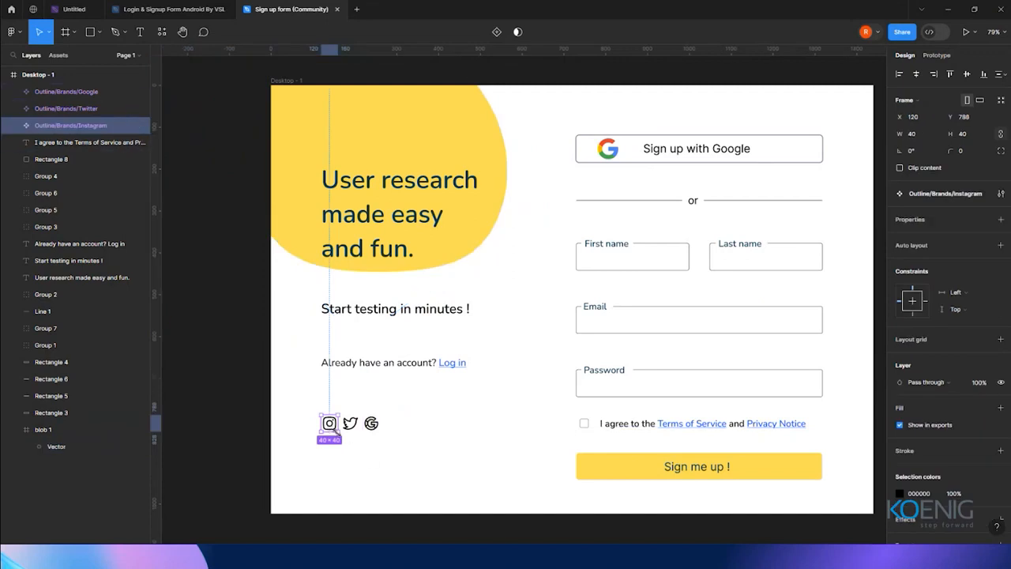
scroll(940, 411, "down", 5)
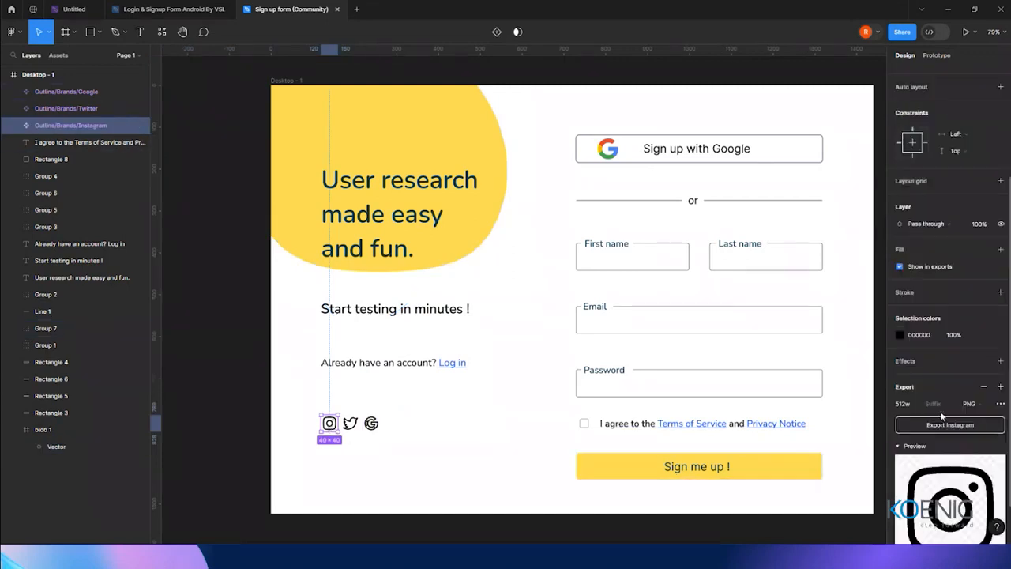
left_click(978, 352)
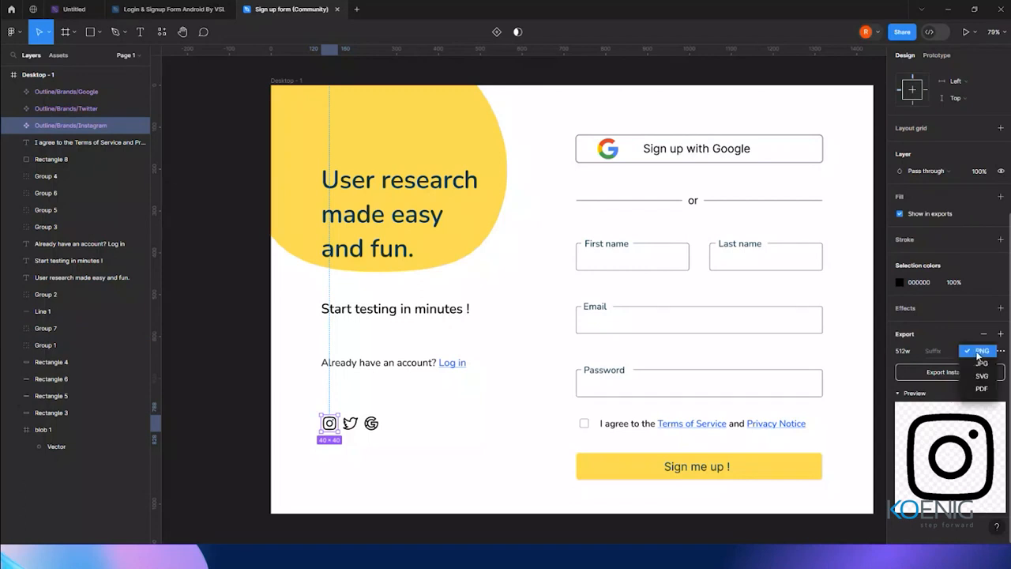
left_click(982, 376)
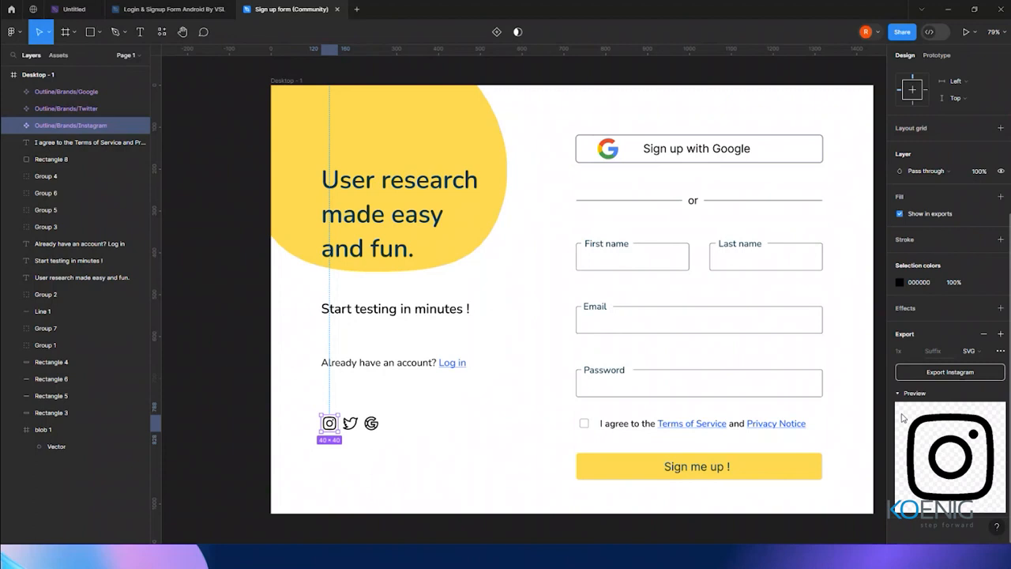
Step: Set the export format of the Twitter and black Google icon components to SVG
left_click(352, 426)
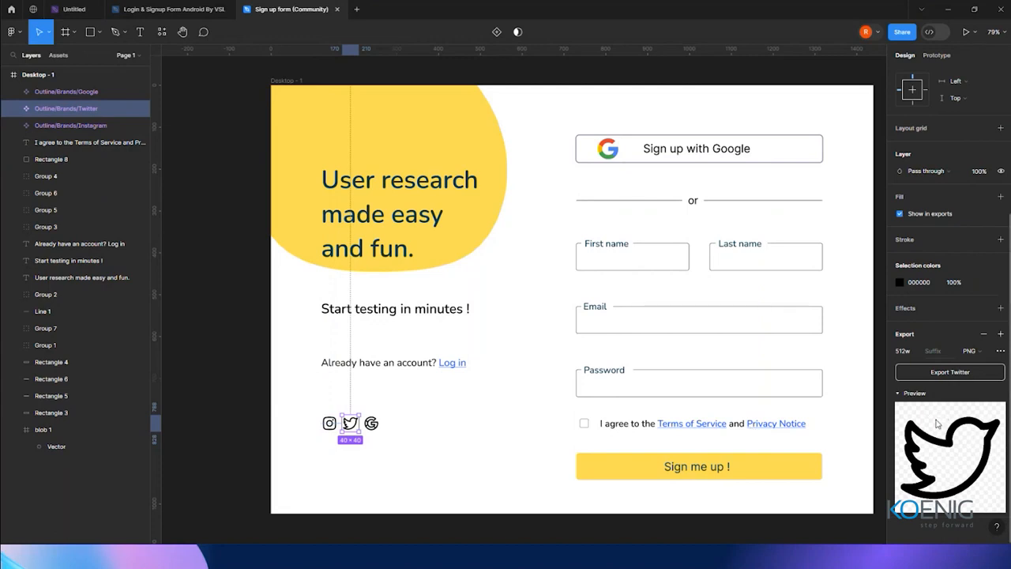
left_click(976, 350)
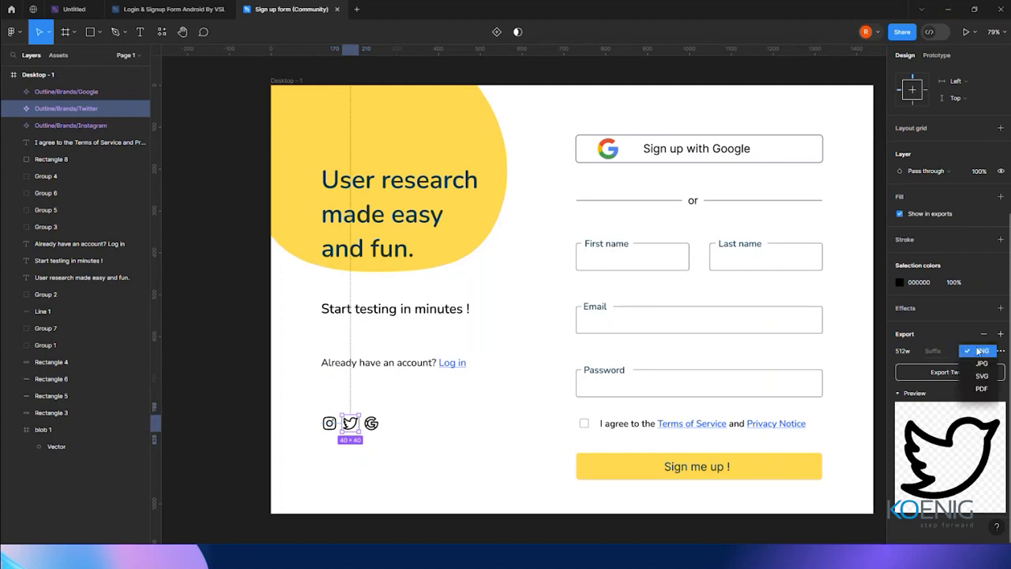
left_click(982, 376)
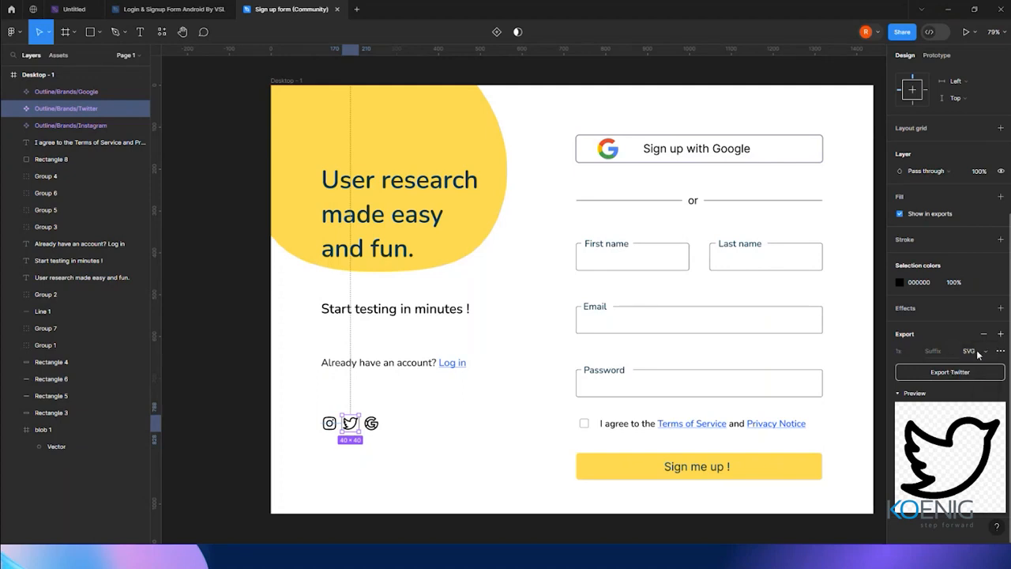
left_click(372, 422)
left_click(977, 351)
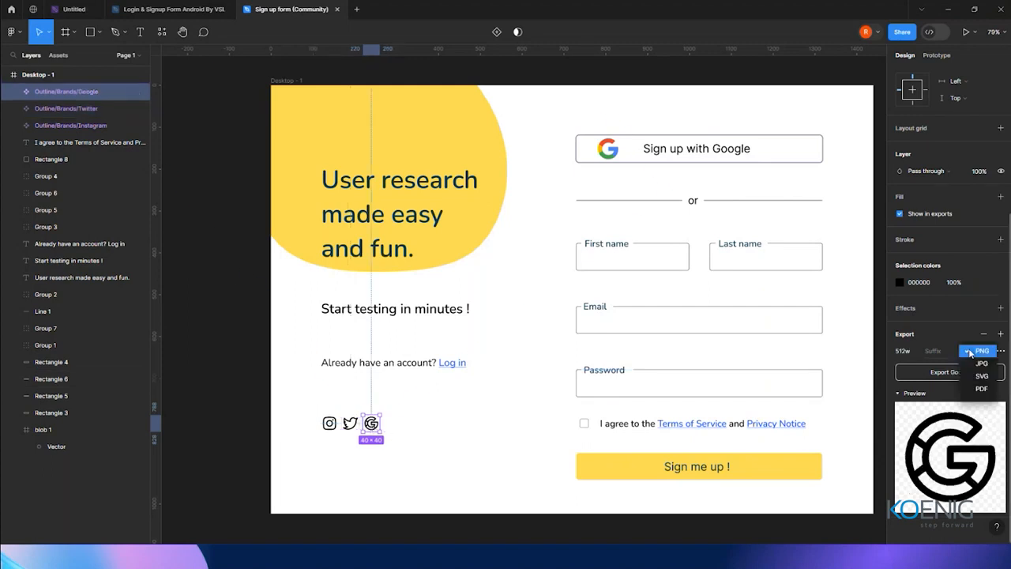
left_click(981, 377)
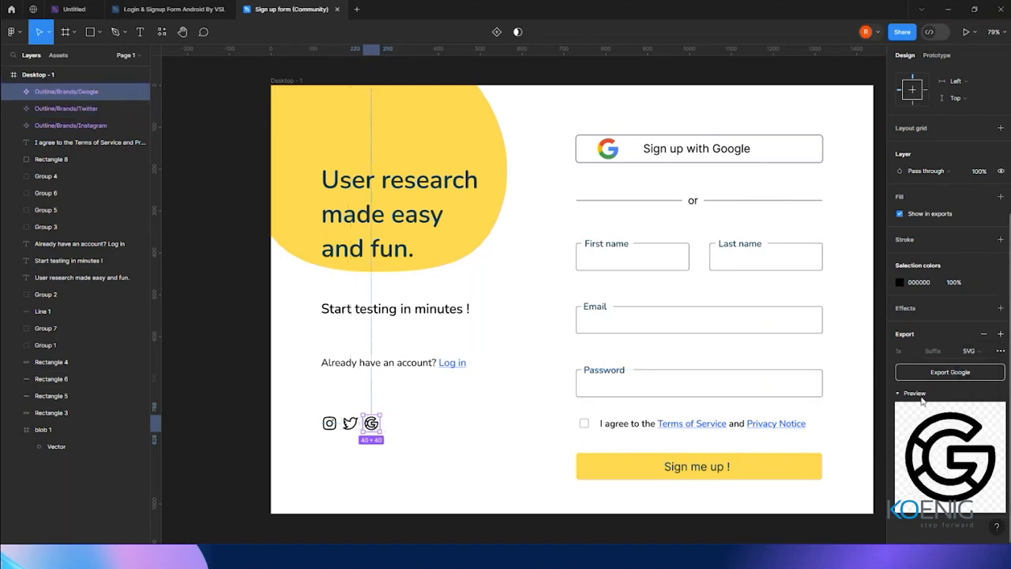
Step: Add a 1x PNG export setting to the coloured Google logo image in the Sign up with Google button
double_click(607, 149)
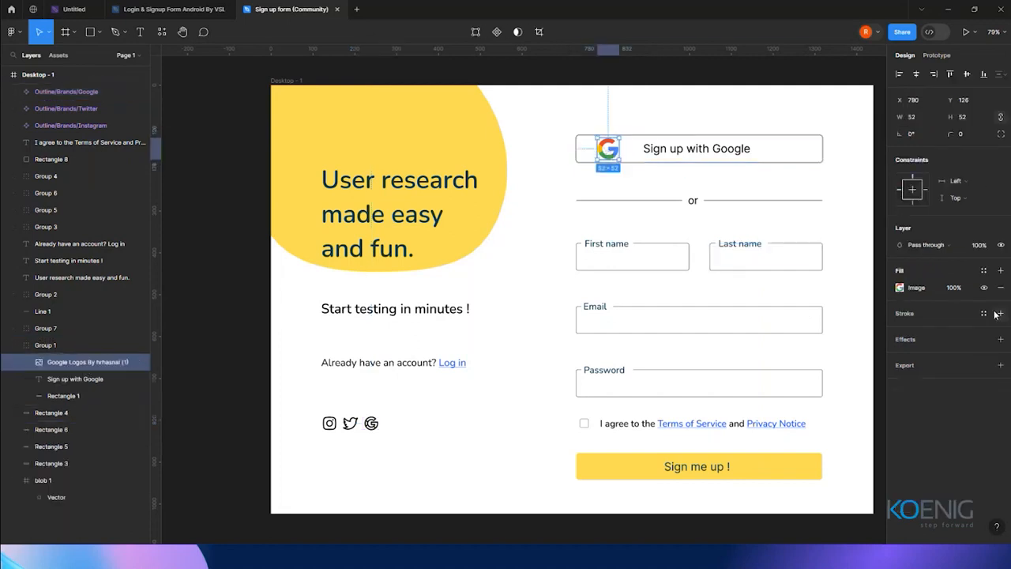
left_click(930, 363)
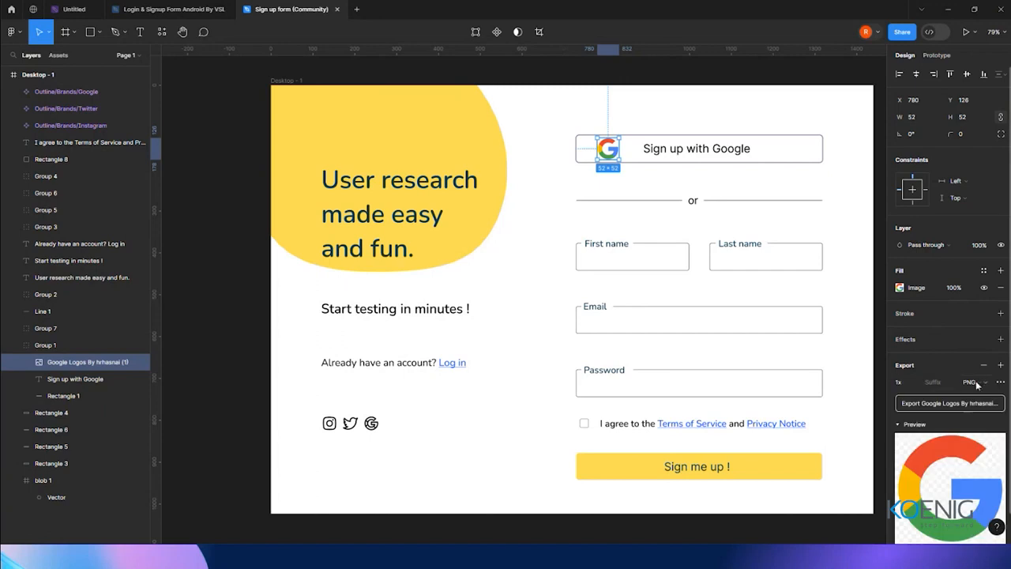
left_click(917, 383)
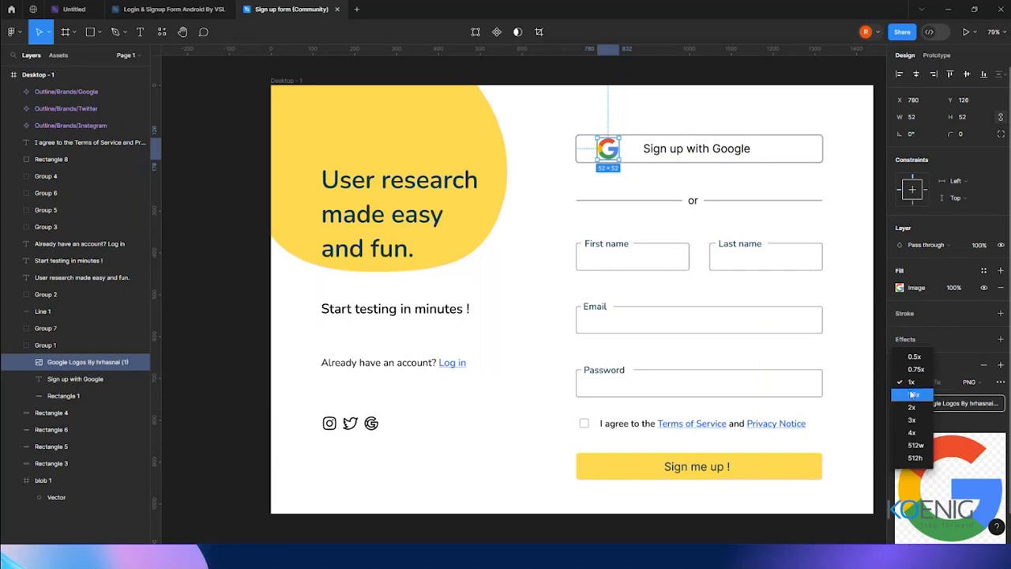
left_click(949, 361)
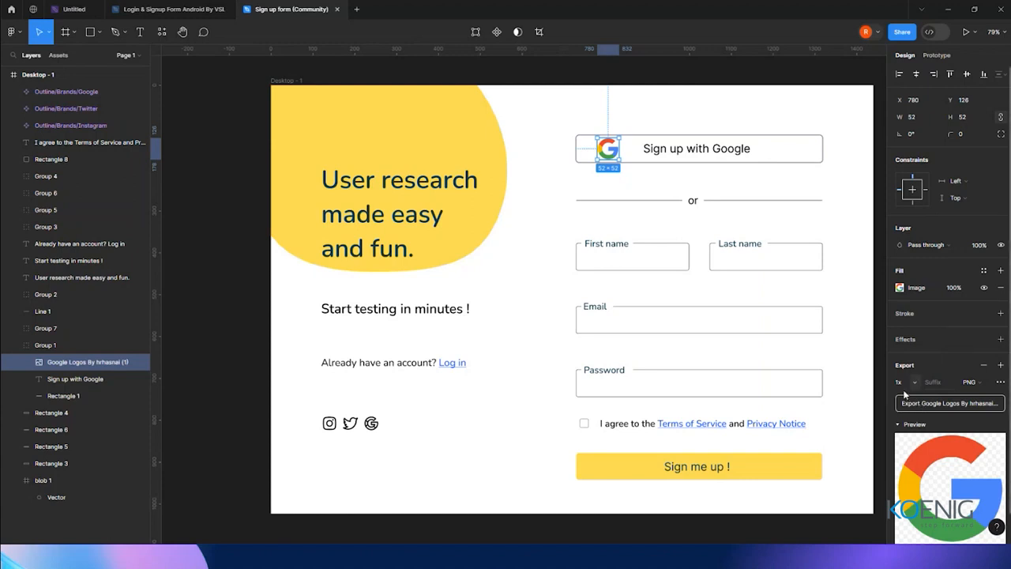
left_click(613, 469)
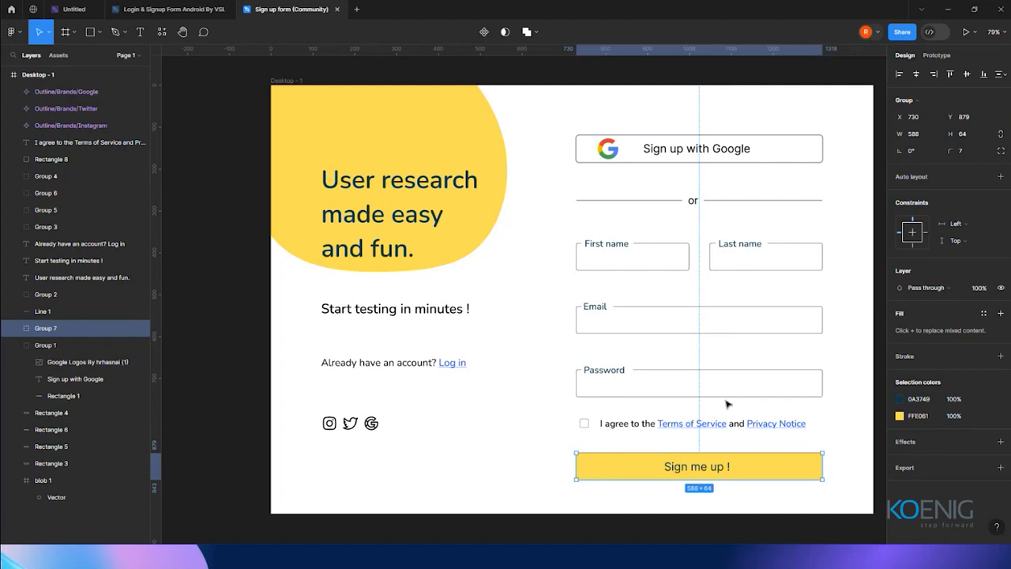
left_click(610, 154)
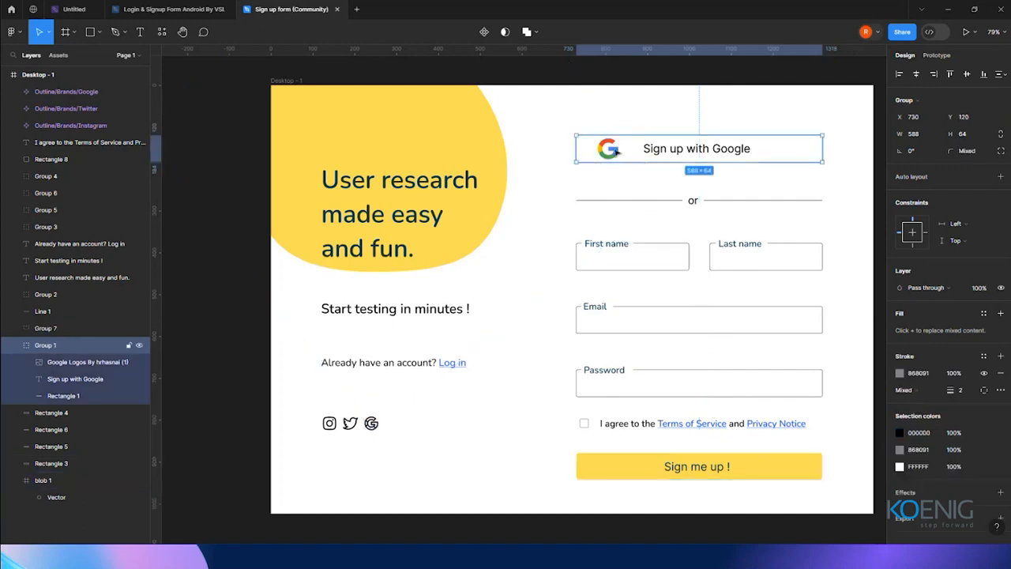
left_click(615, 153)
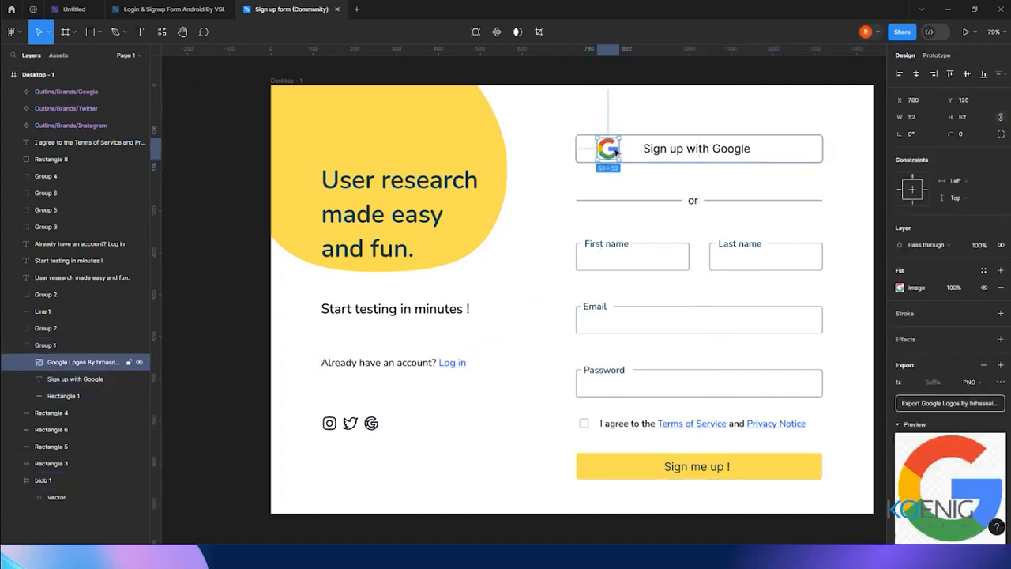
Step: Open the file-level export list with nothing selected and export all listed assets
left_click(261, 278)
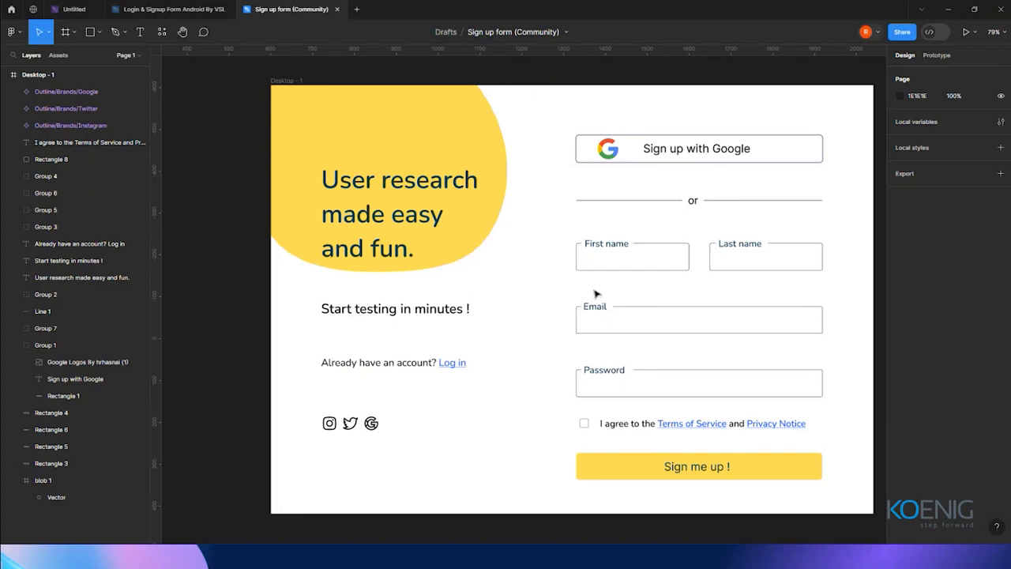
left_click(566, 33)
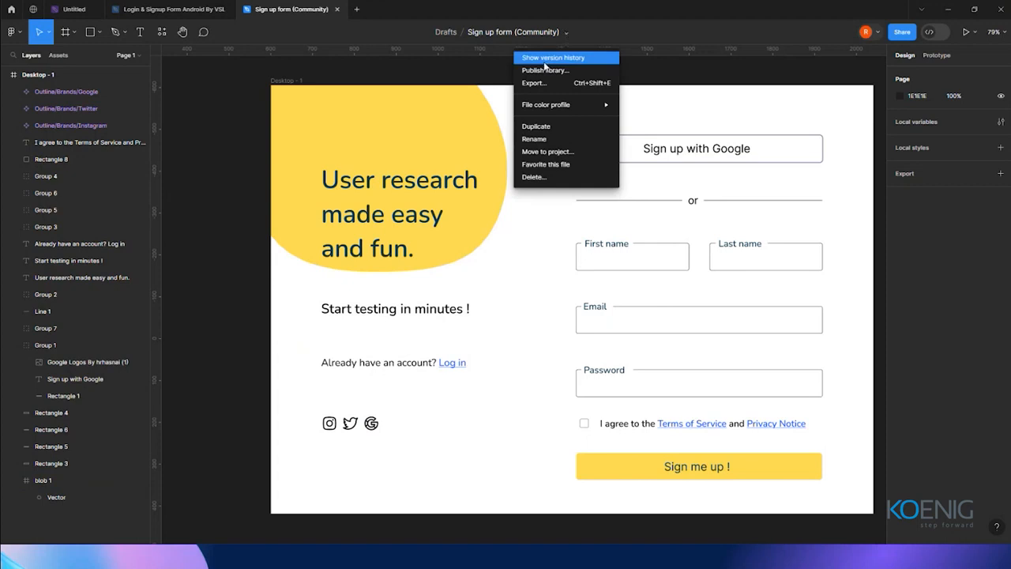
left_click(541, 84)
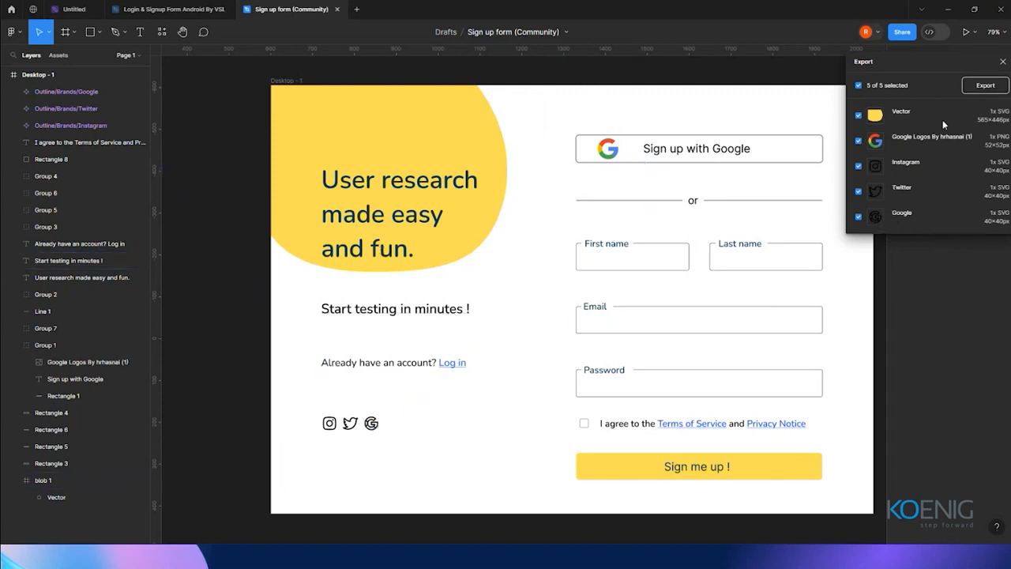
left_click(987, 86)
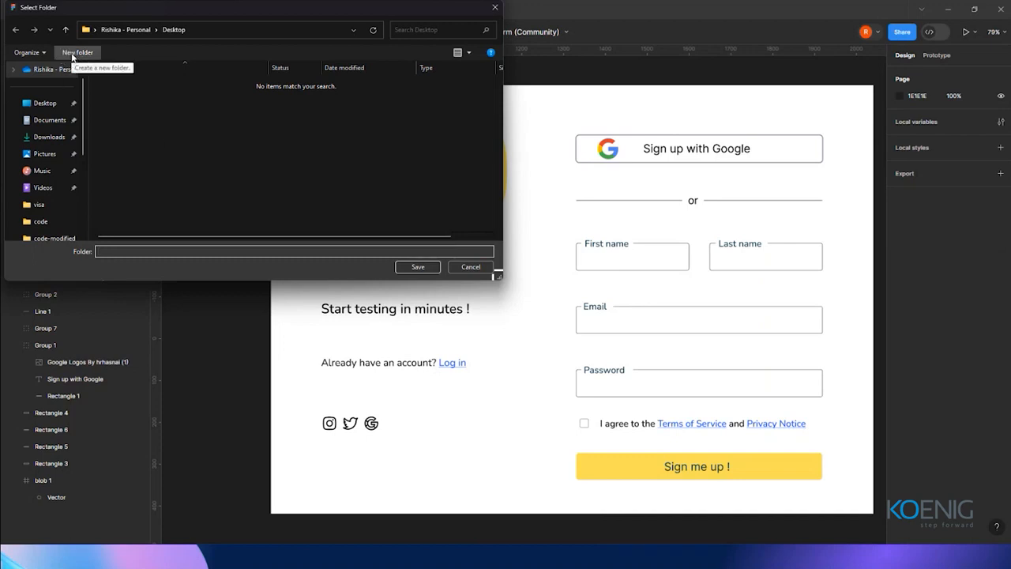
Step: Create a folder named chatGPT on the Desktop and save the exported assets into it
left_click(96, 55)
type("chatGPT")
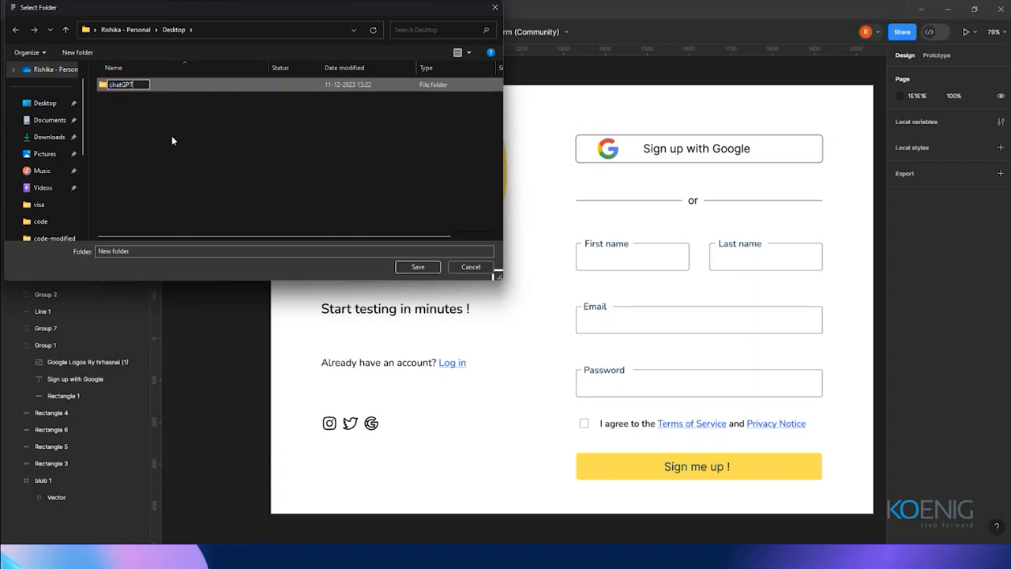
key("Return")
key("Return")
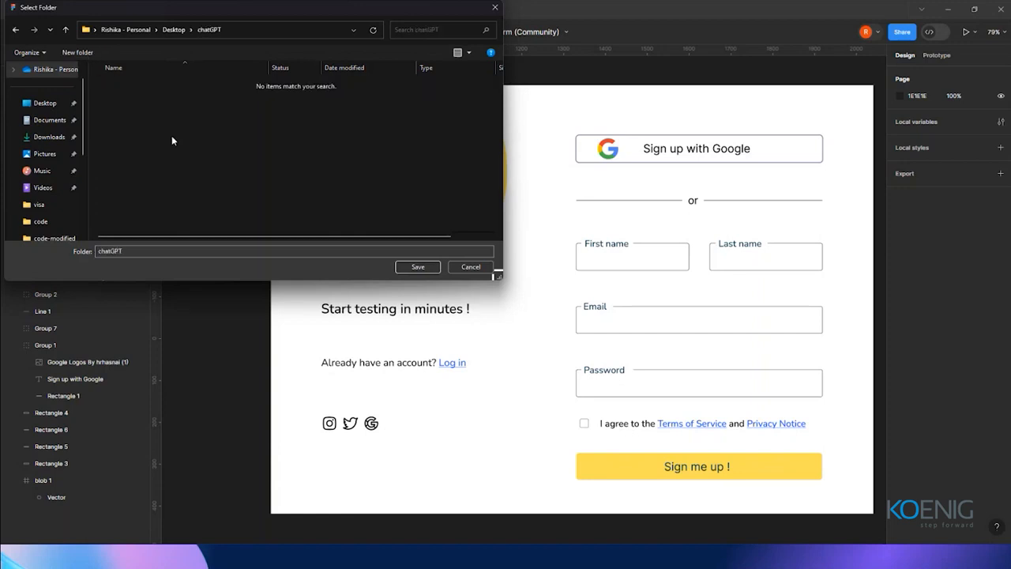
left_click(423, 269)
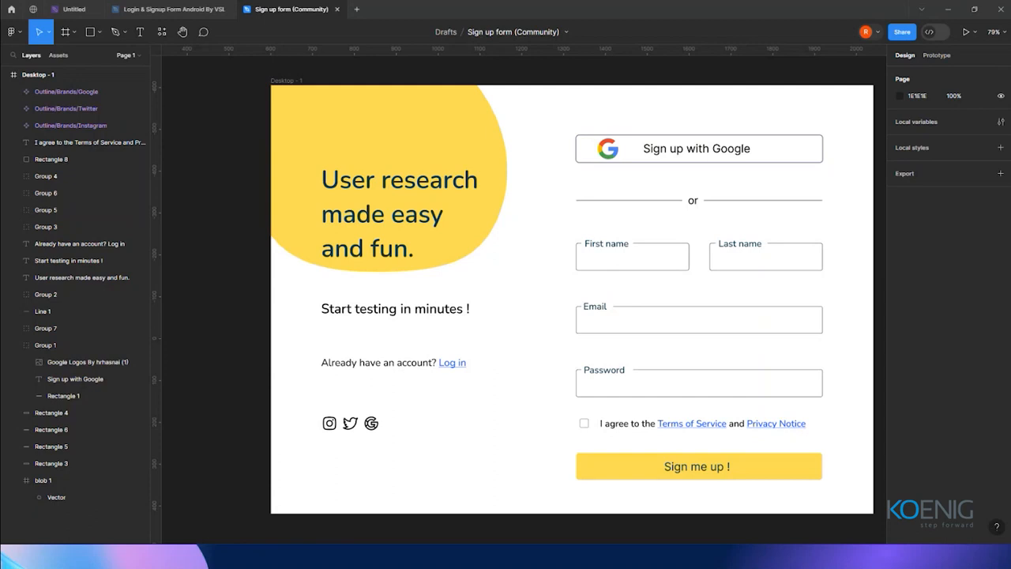
Step: Switch to File Explorer and move Google.svg, Instagram.svg and Twitter.svg from the Outline/Brands subfolder into the chatGPT folder
left_click_drag(1, 127, 457, 102)
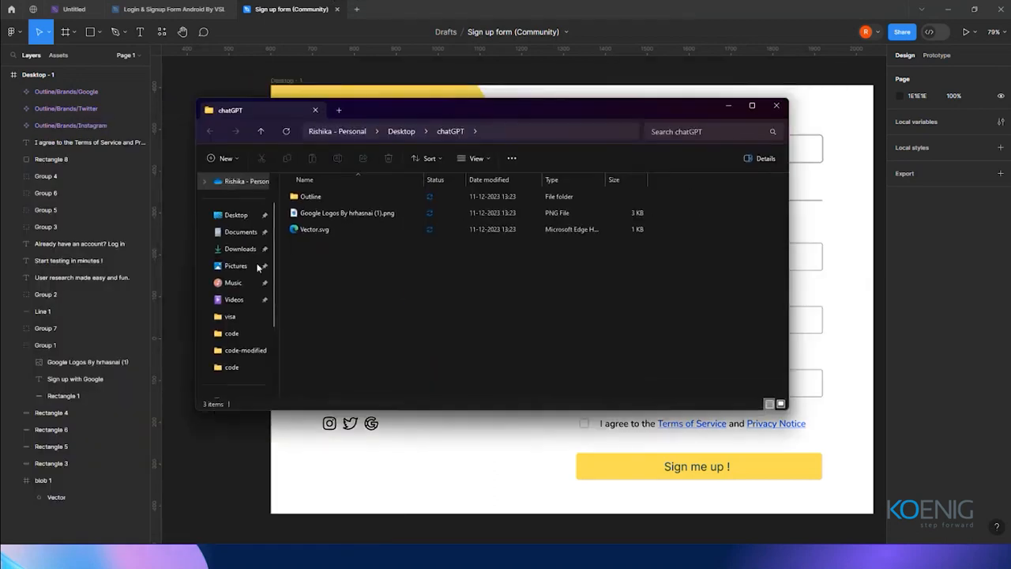
double_click(319, 198)
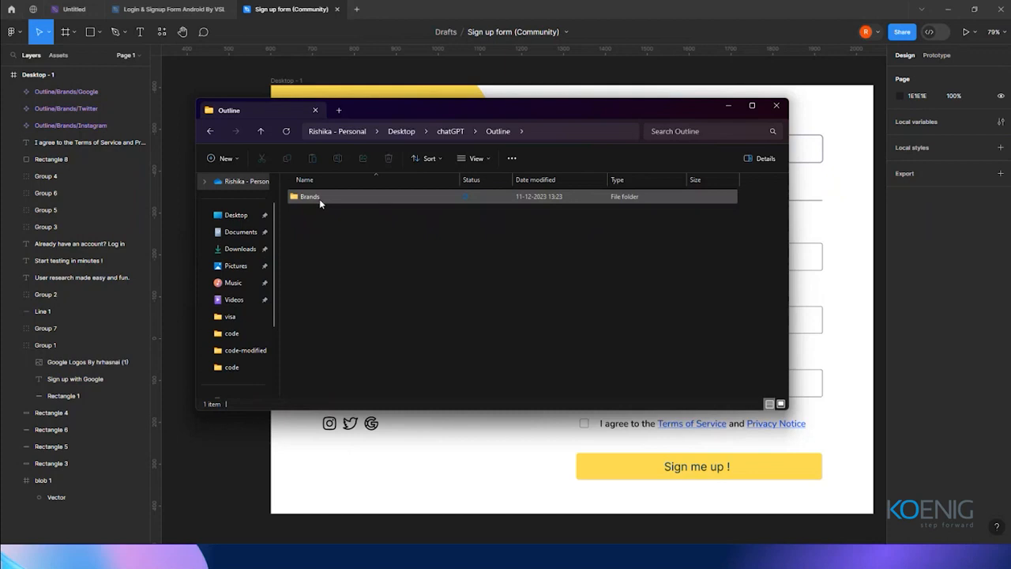
double_click(319, 198)
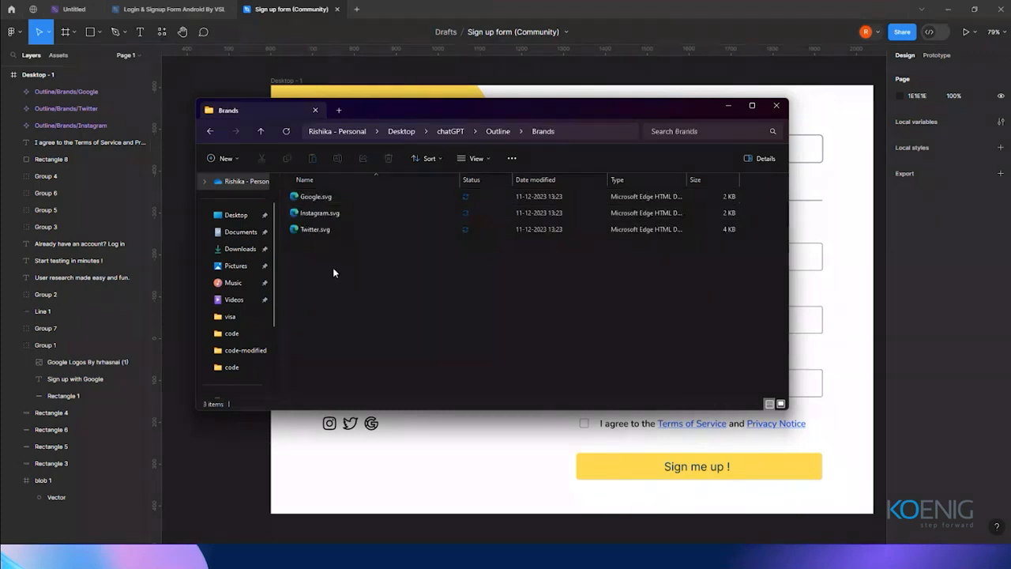
left_click_drag(339, 266, 296, 200)
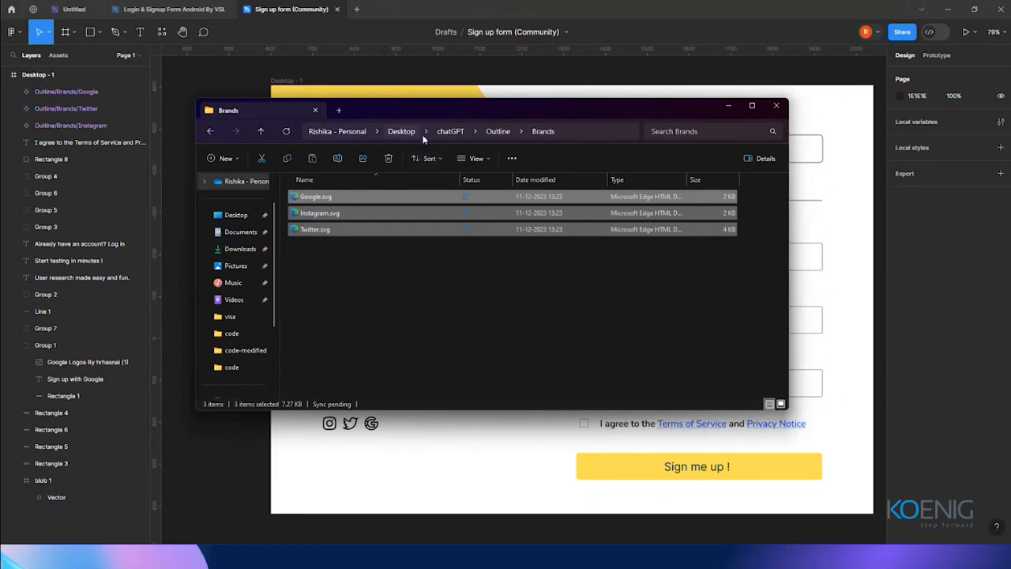
left_click(446, 132)
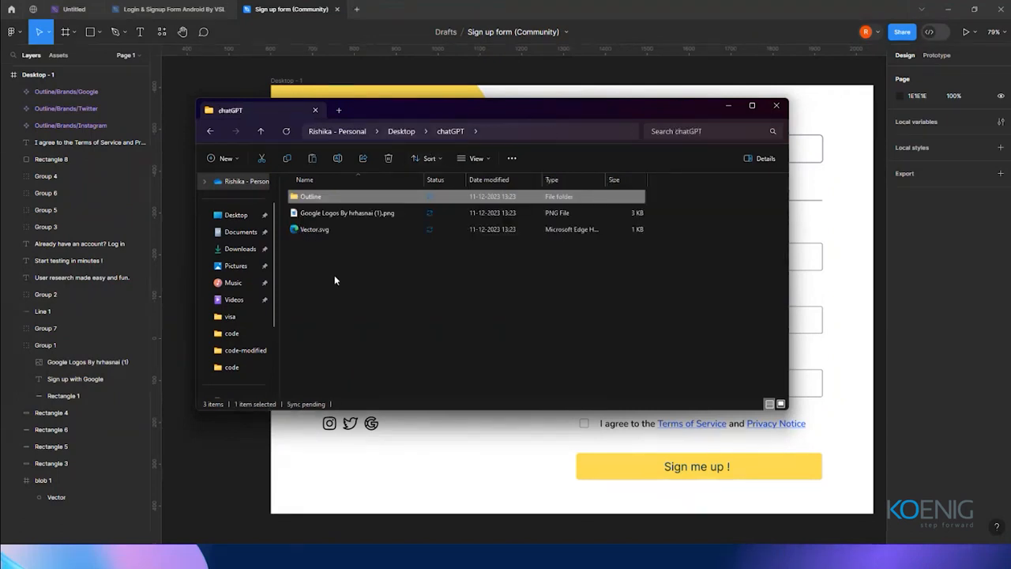
key("ctrl+v")
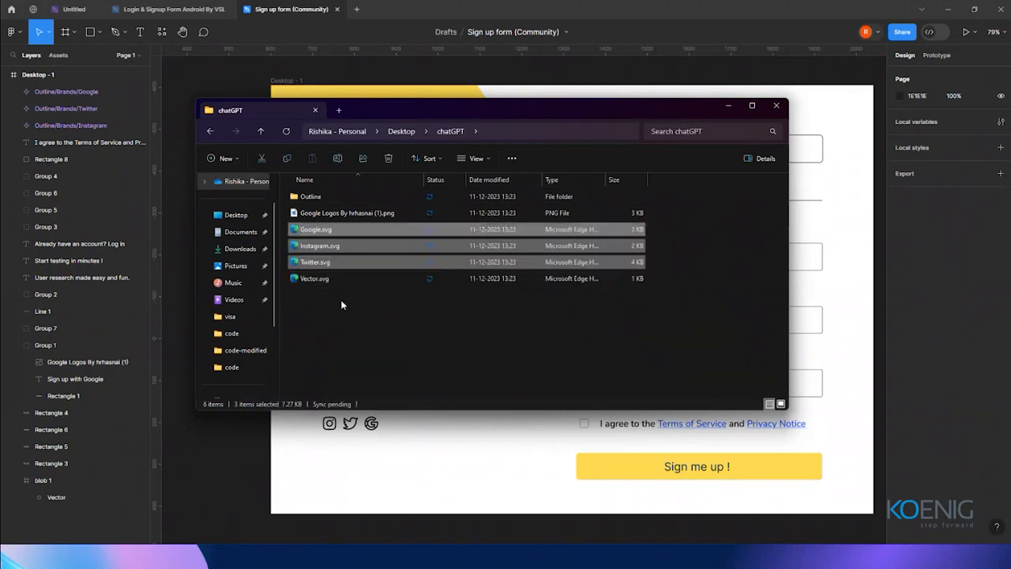
Step: Delete the Outline folder from the chatGPT folder and display the remaining files as large icons
left_click(311, 196)
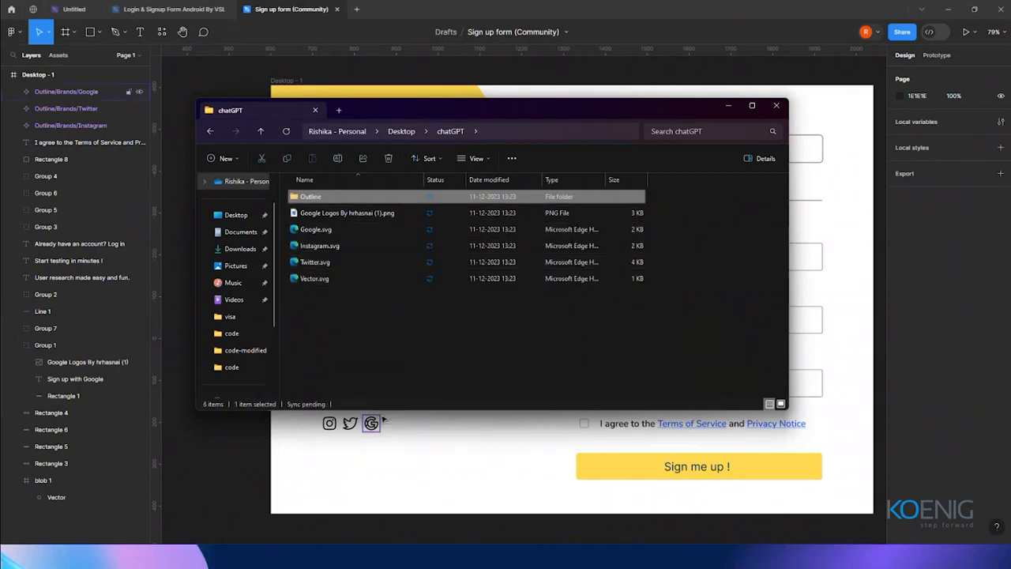
key("Delete")
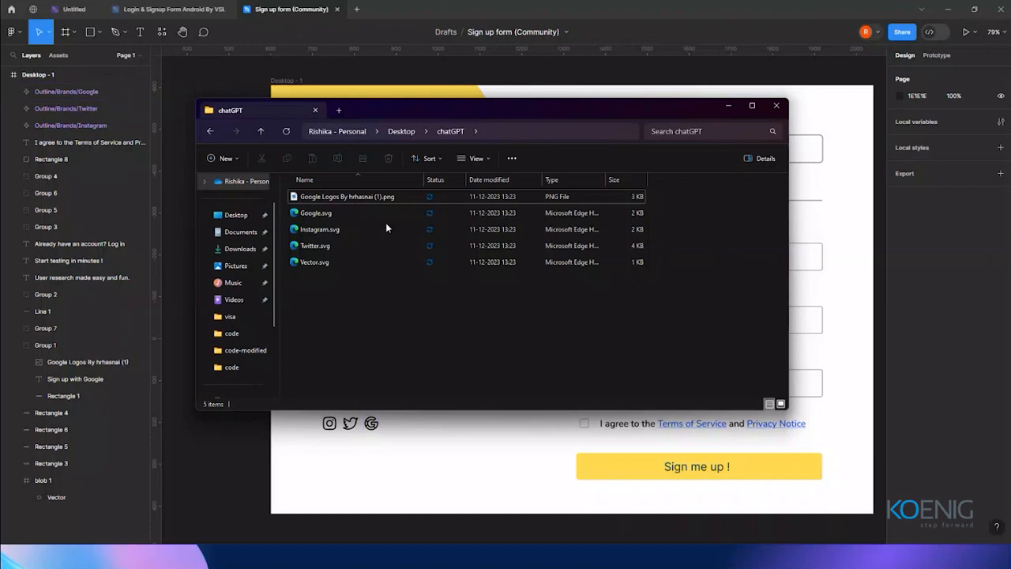
right_click(368, 315)
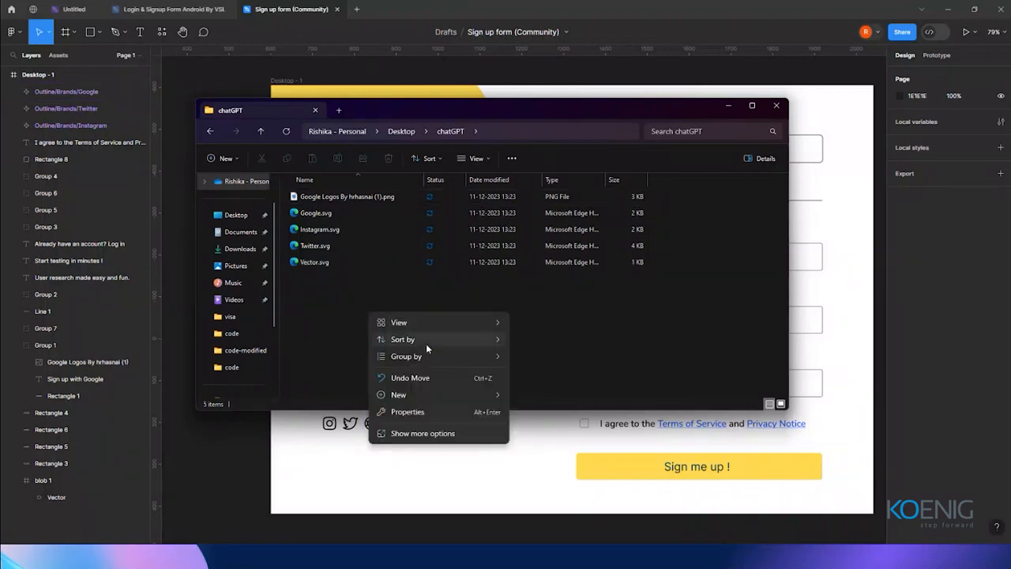
mouse_move(428, 317)
left_click(563, 341)
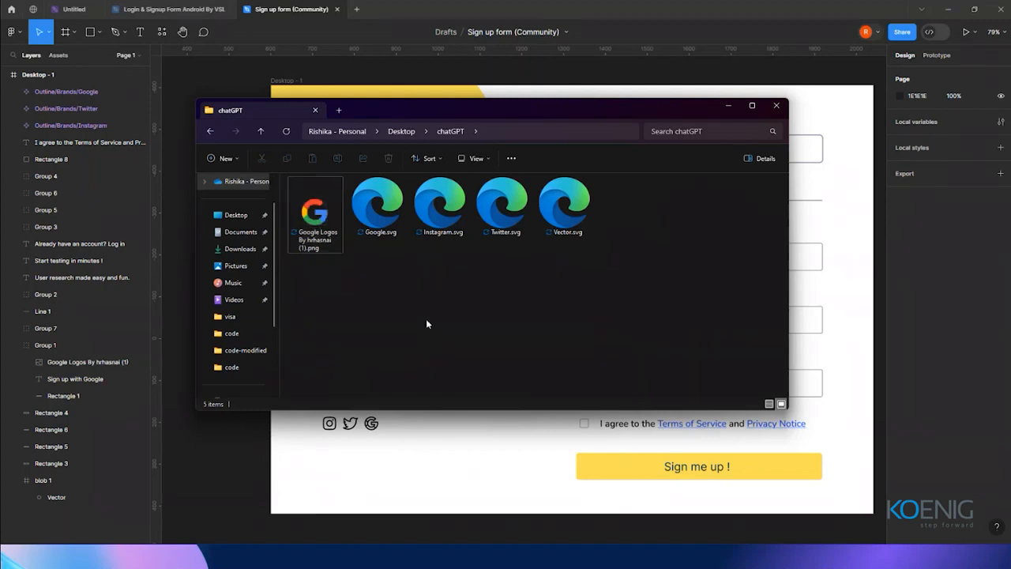
Step: Rename the Google logo PNG file as glogo
left_click(318, 246)
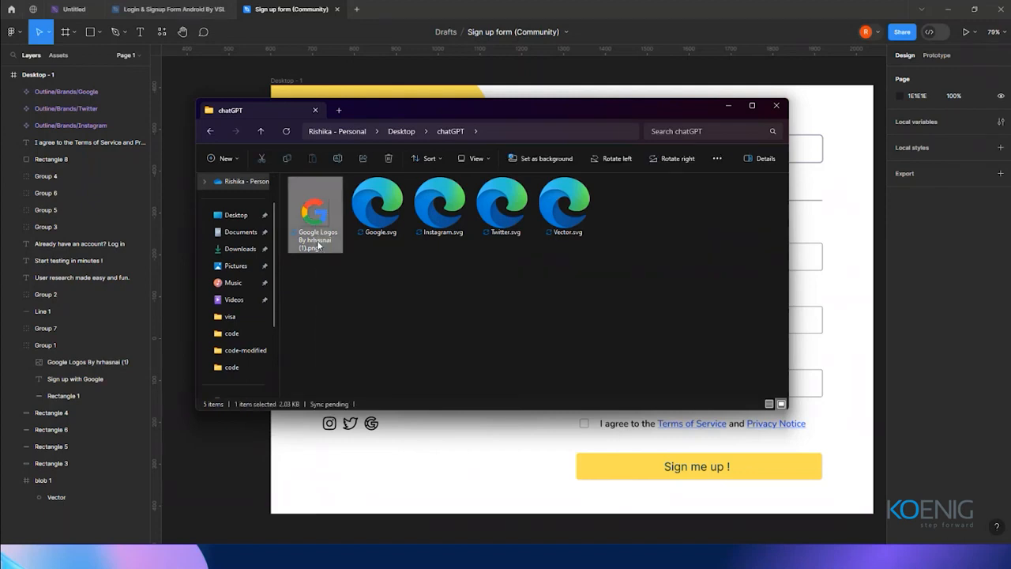
right_click(319, 246)
key("Escape")
right_click(314, 237)
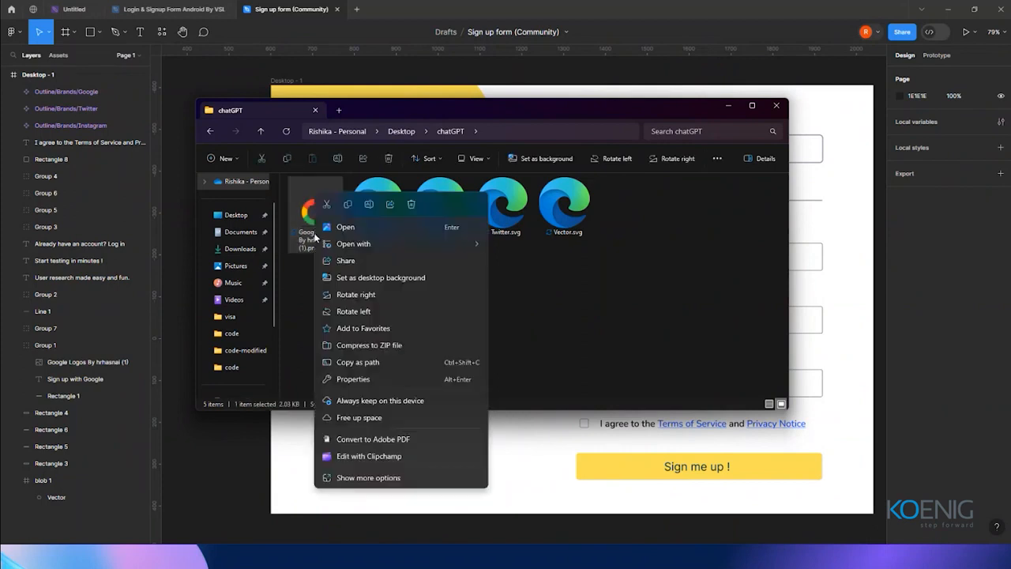
left_click(369, 203)
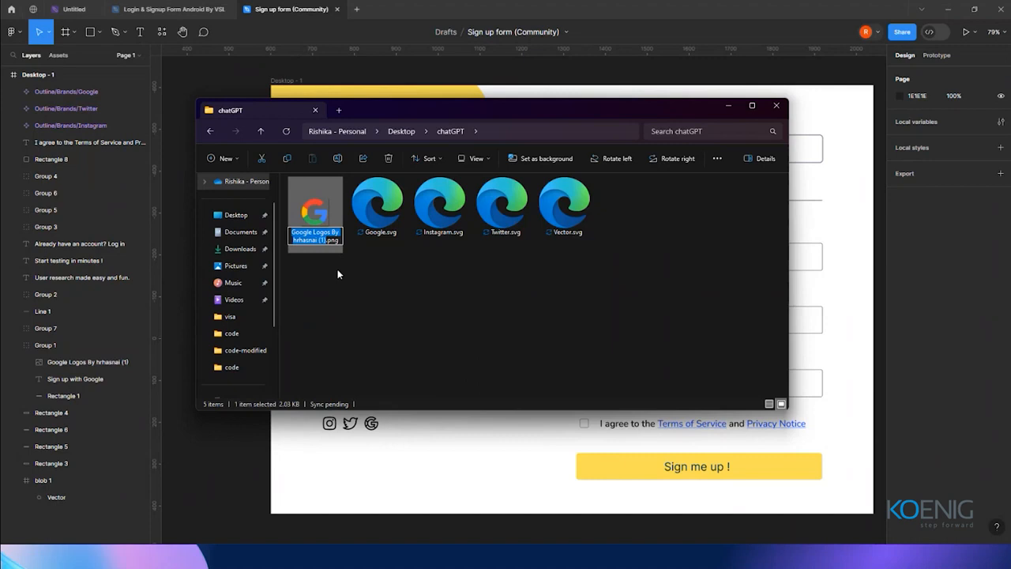
type("glogo")
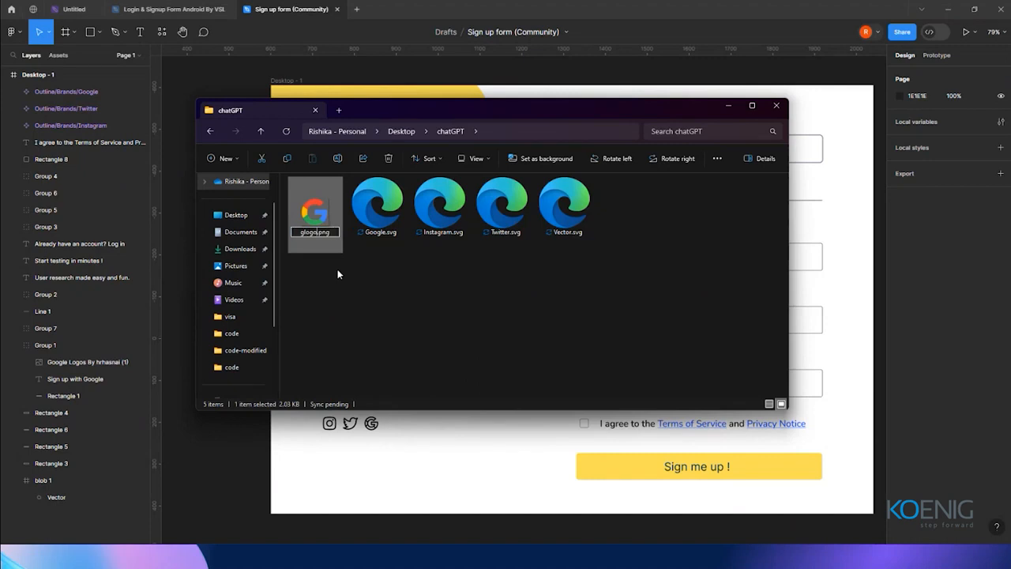
key("Return")
Step: Rename Vector.svg as yellow and move the File Explorer window aside to reveal the Figma design
left_click(384, 210)
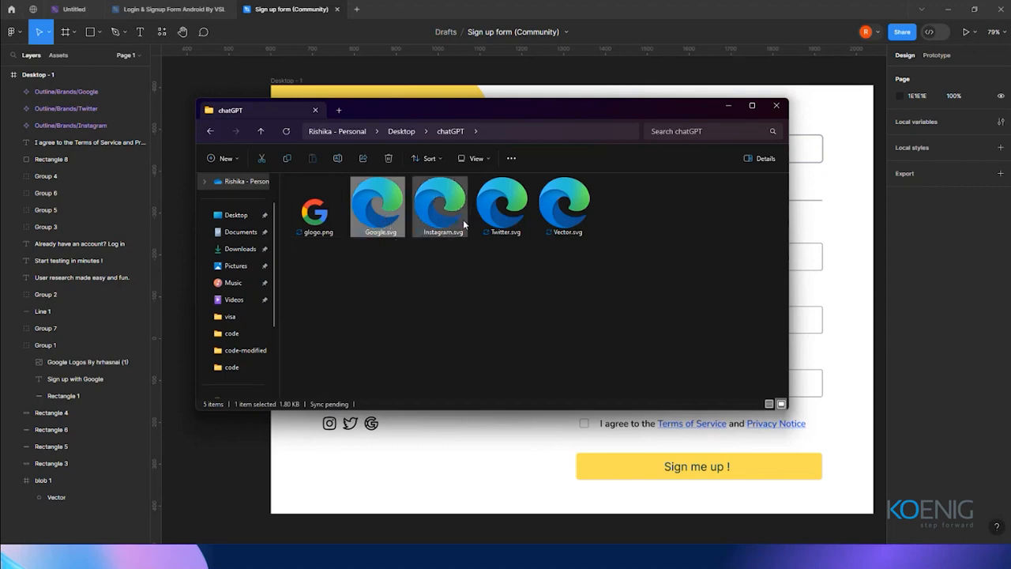
right_click(564, 228)
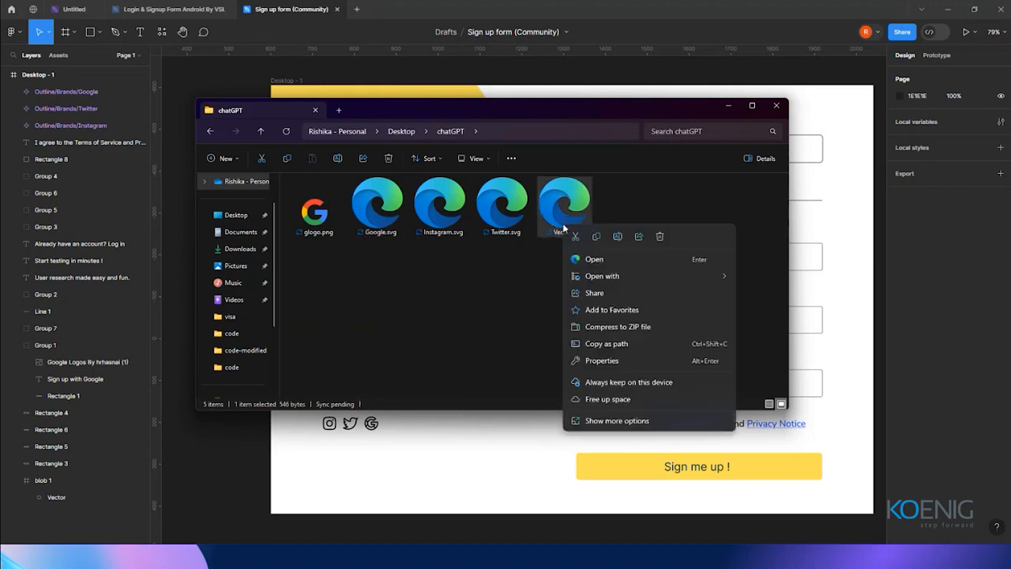
left_click(617, 236)
type("ya")
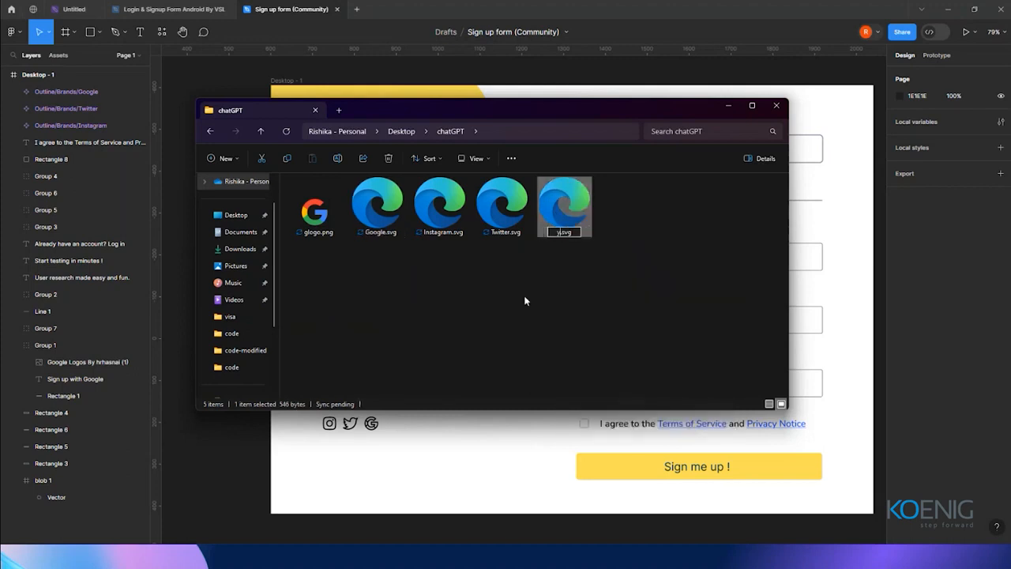
type("llow")
key("Return")
left_click(527, 299)
left_click_drag(578, 103, 193, 259)
left_click(342, 262)
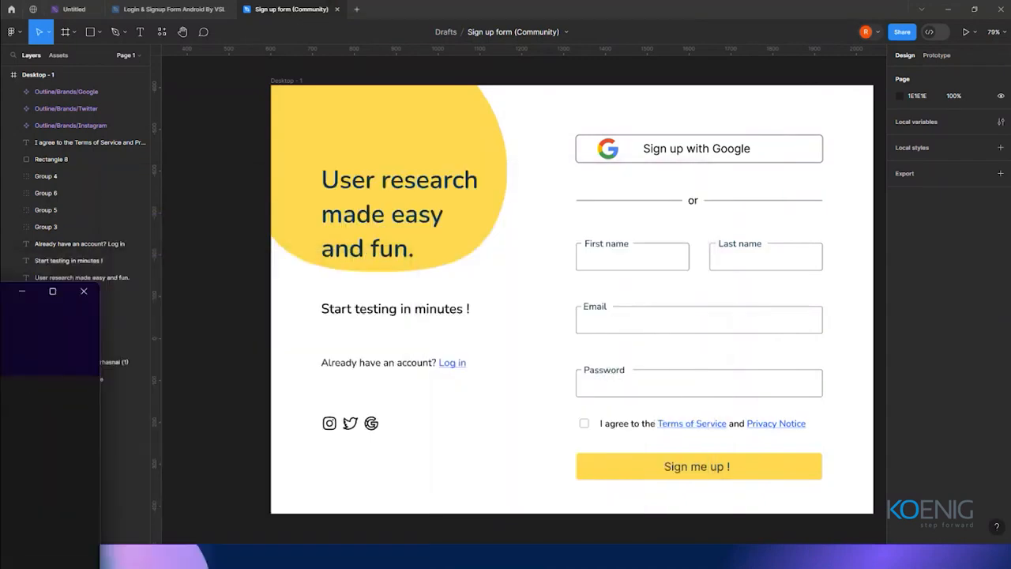